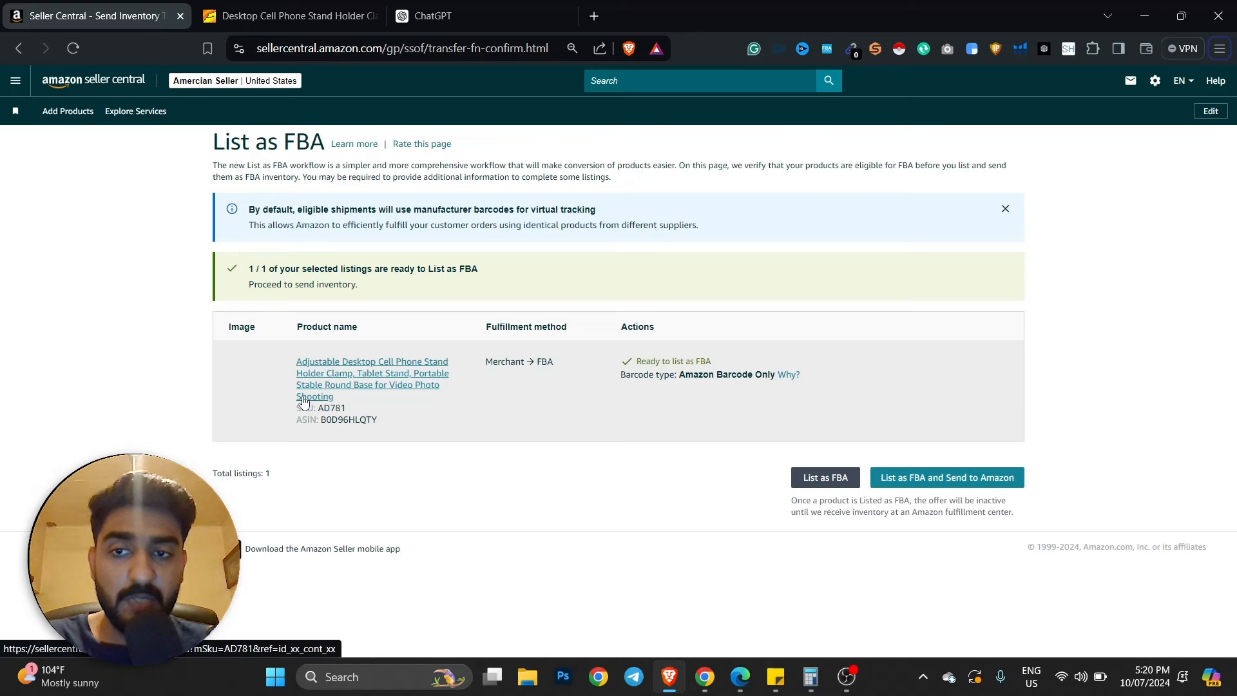
- Dismiss the manufacturer barcode notice on List as FBA and open the main navigation menu
click(1006, 208)
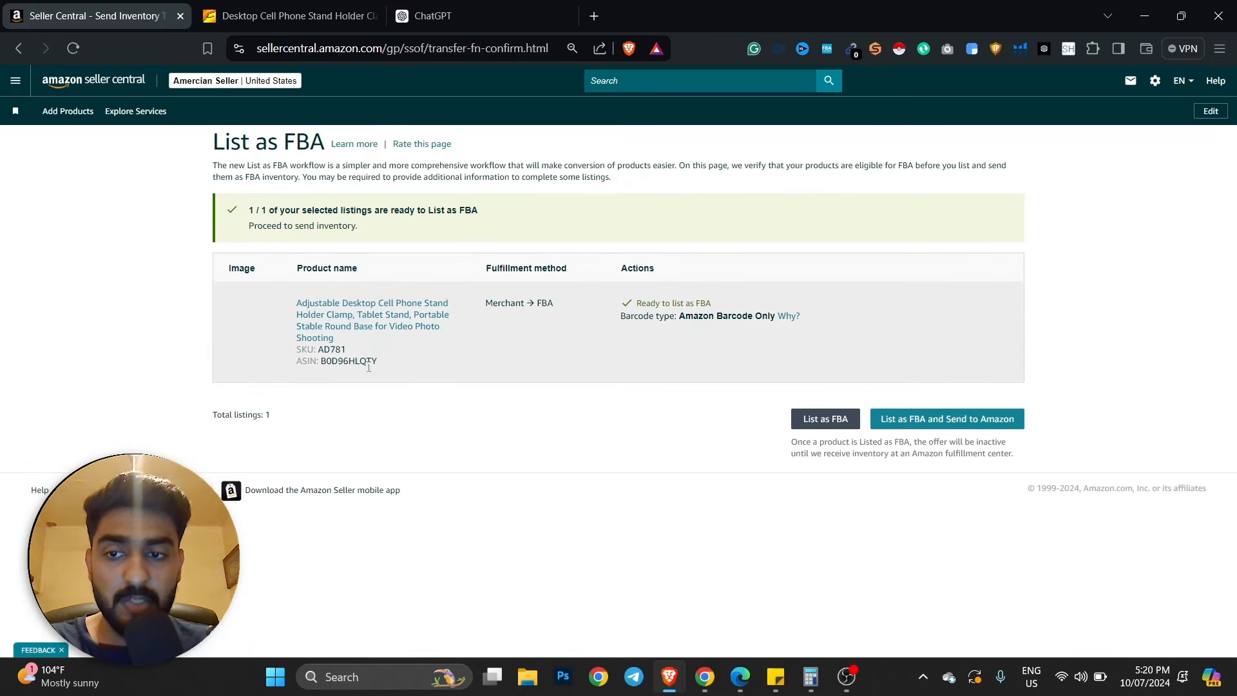
click(14, 81)
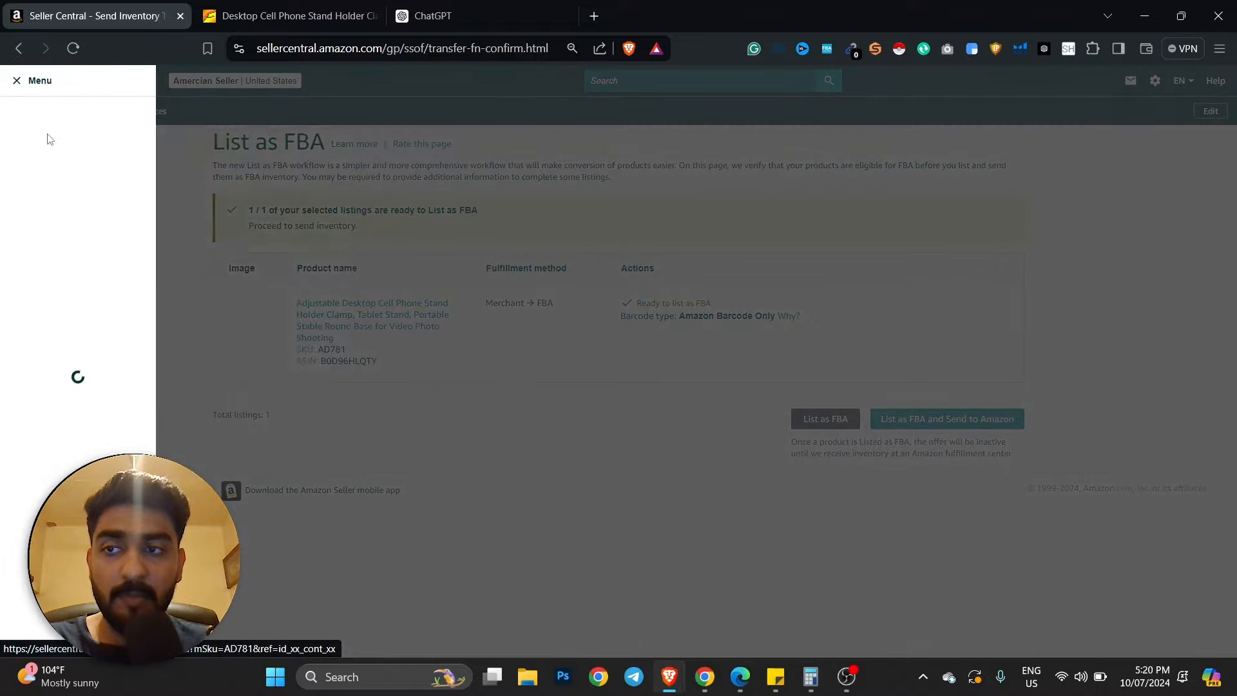
- Open Inventory > Manage All Inventory in a new tab and switch to it
mouse_move(142, 151)
right_click(183, 154)
click(216, 164)
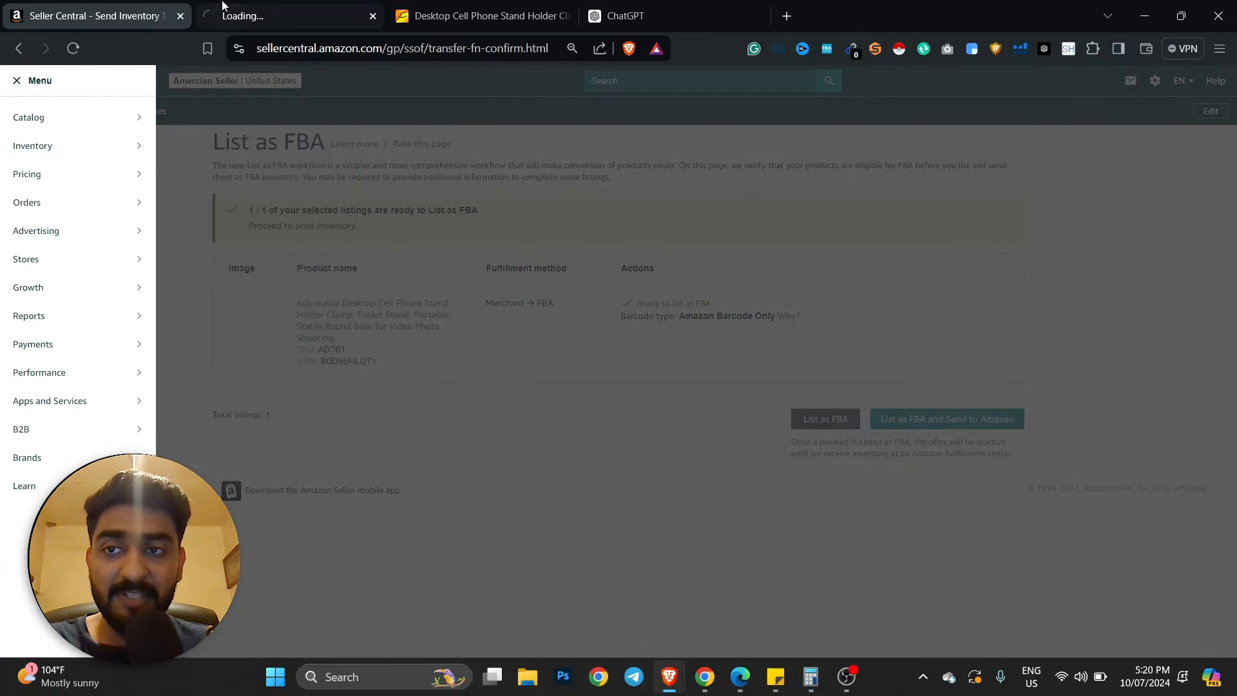
click(224, 5)
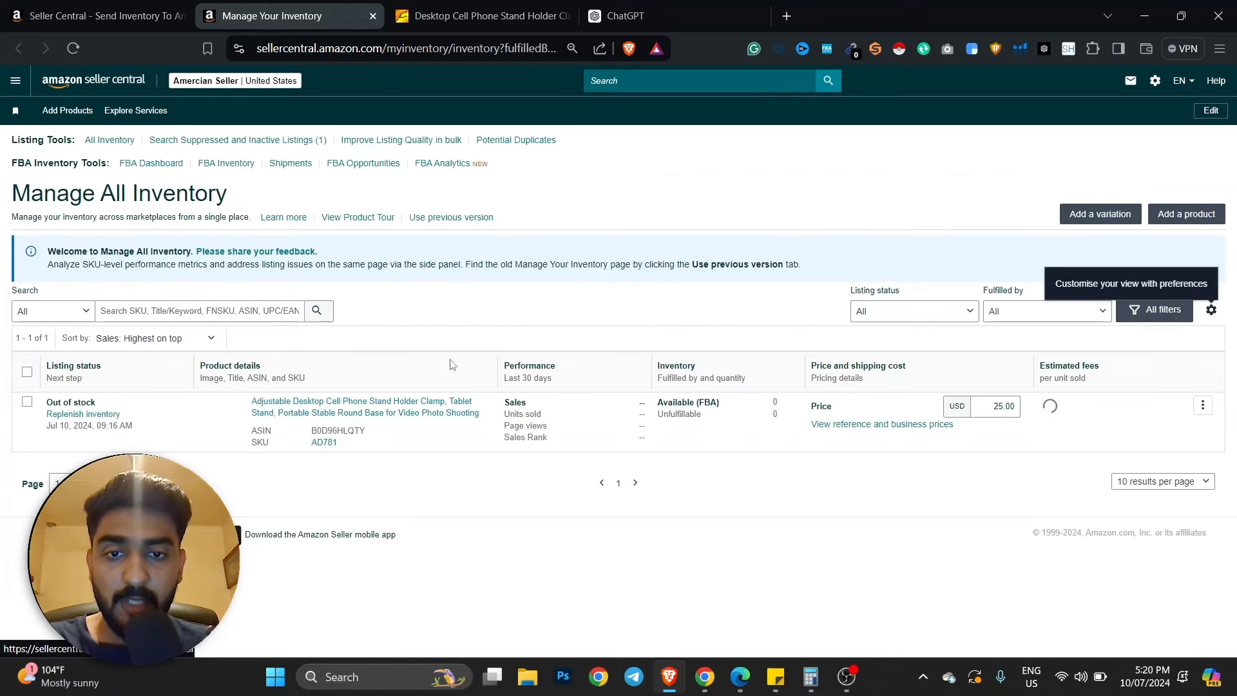
- View the phone stand's public Amazon product page, then close it
click(442, 418)
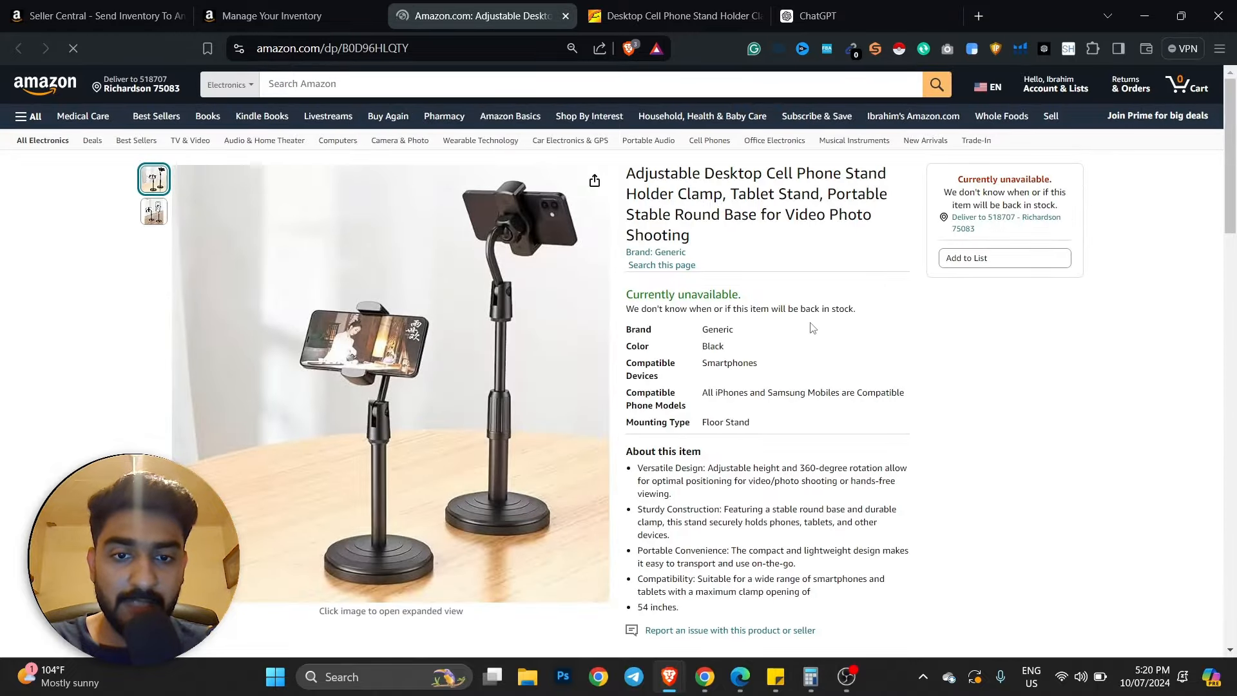
scroll(813, 327, down, 15)
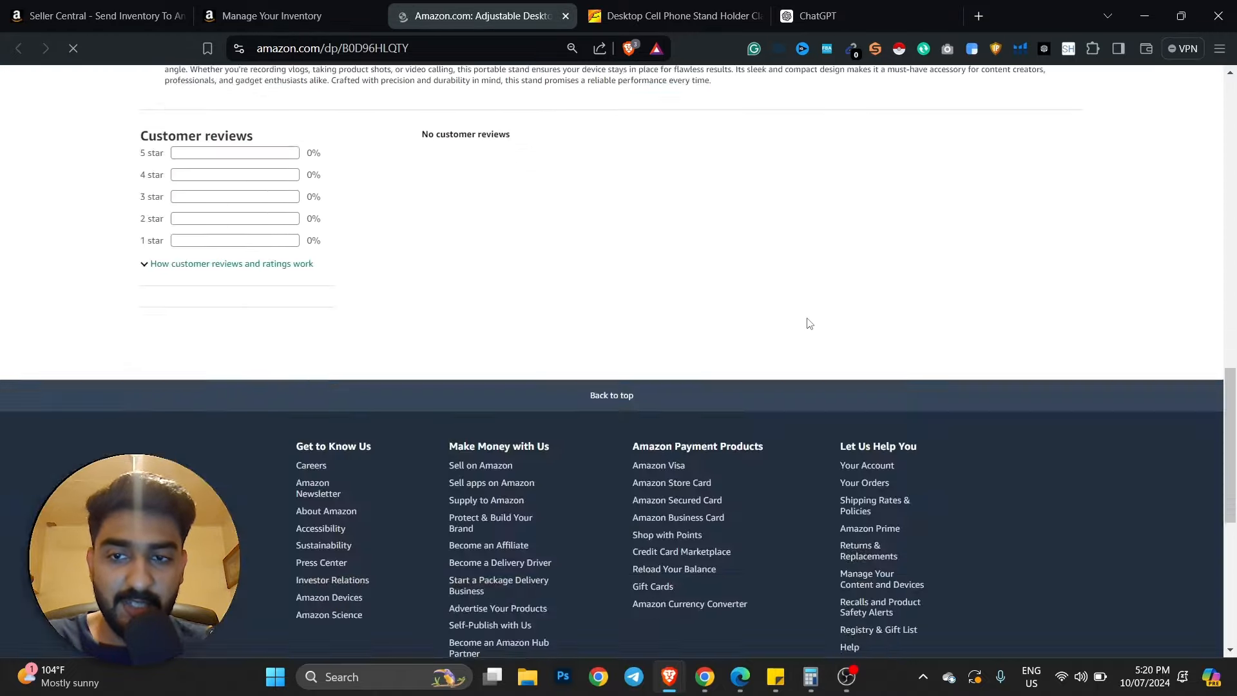
scroll(810, 324, up, 15)
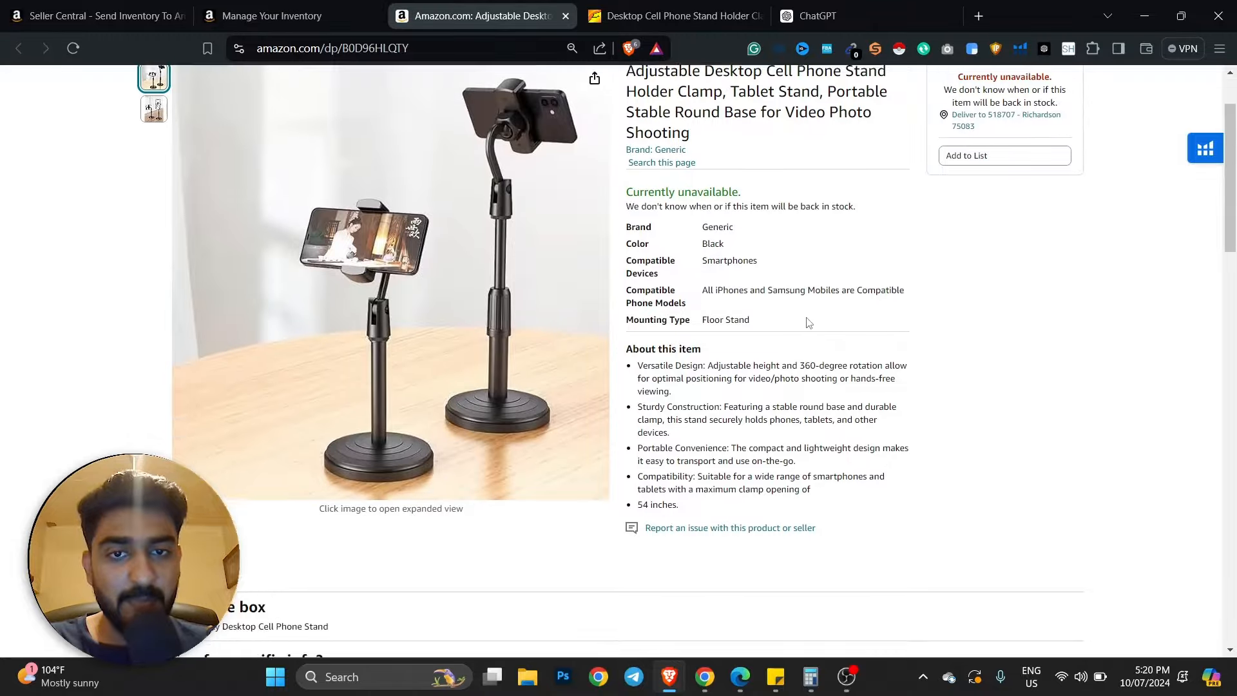
scroll(810, 323, up, 2)
click(306, 29)
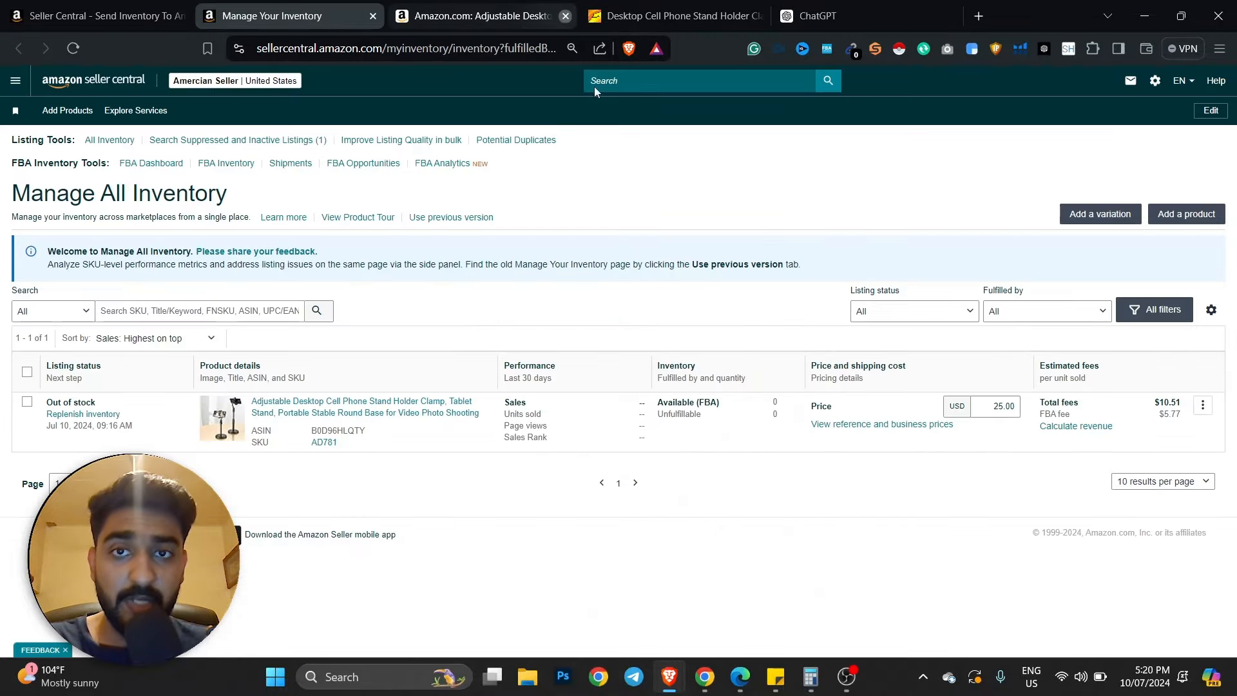
click(565, 16)
click(76, 14)
- Review the phone stand listing's available actions, then go back to the List as FBA tab
key(ctrl+Tab)
key(ctrl+Tab)
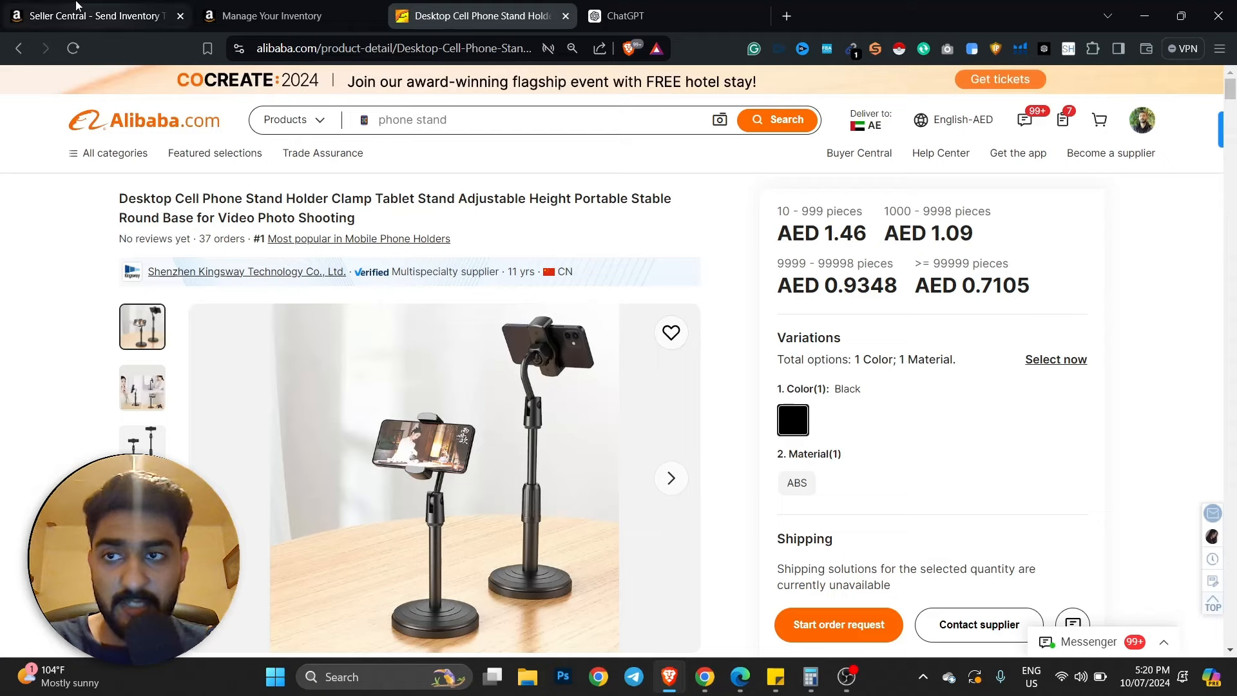
click(82, 7)
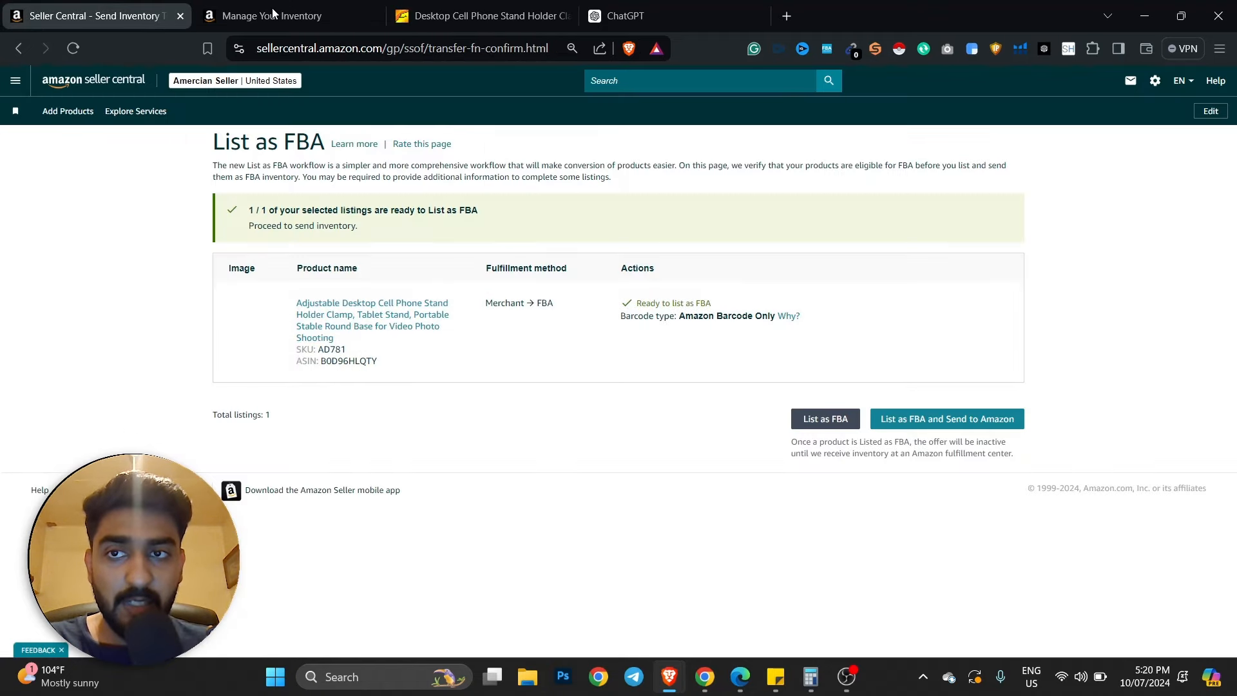
click(303, 19)
click(1203, 405)
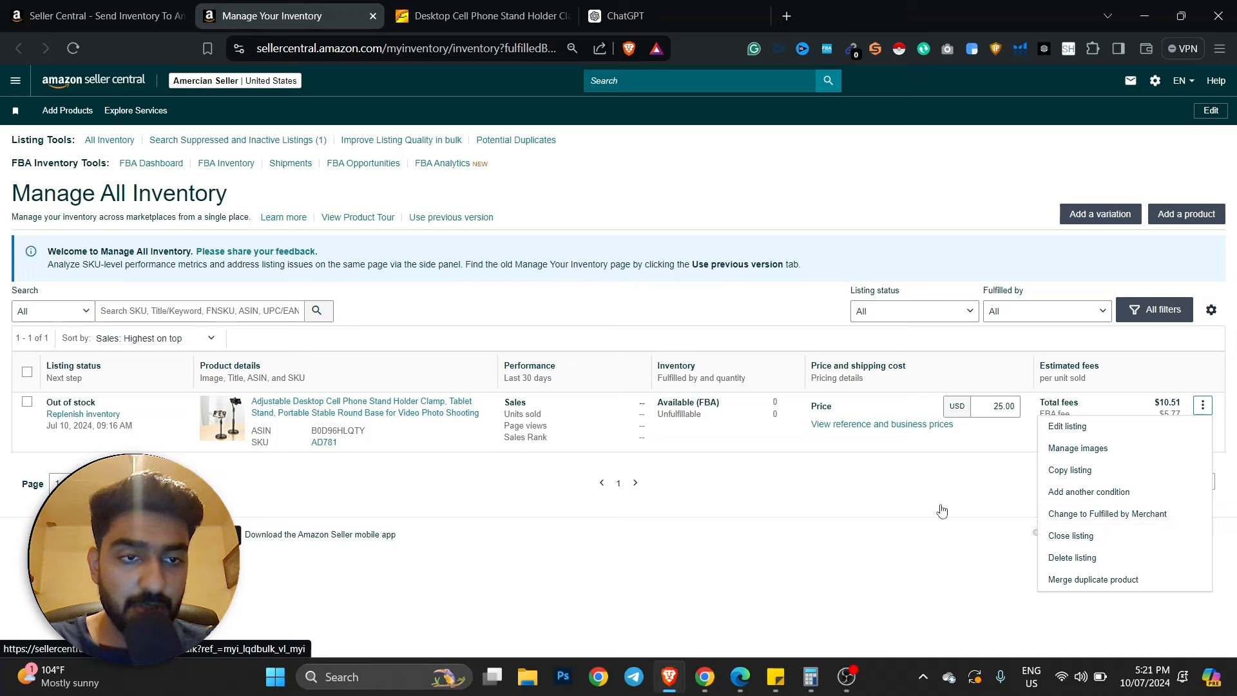
click(856, 513)
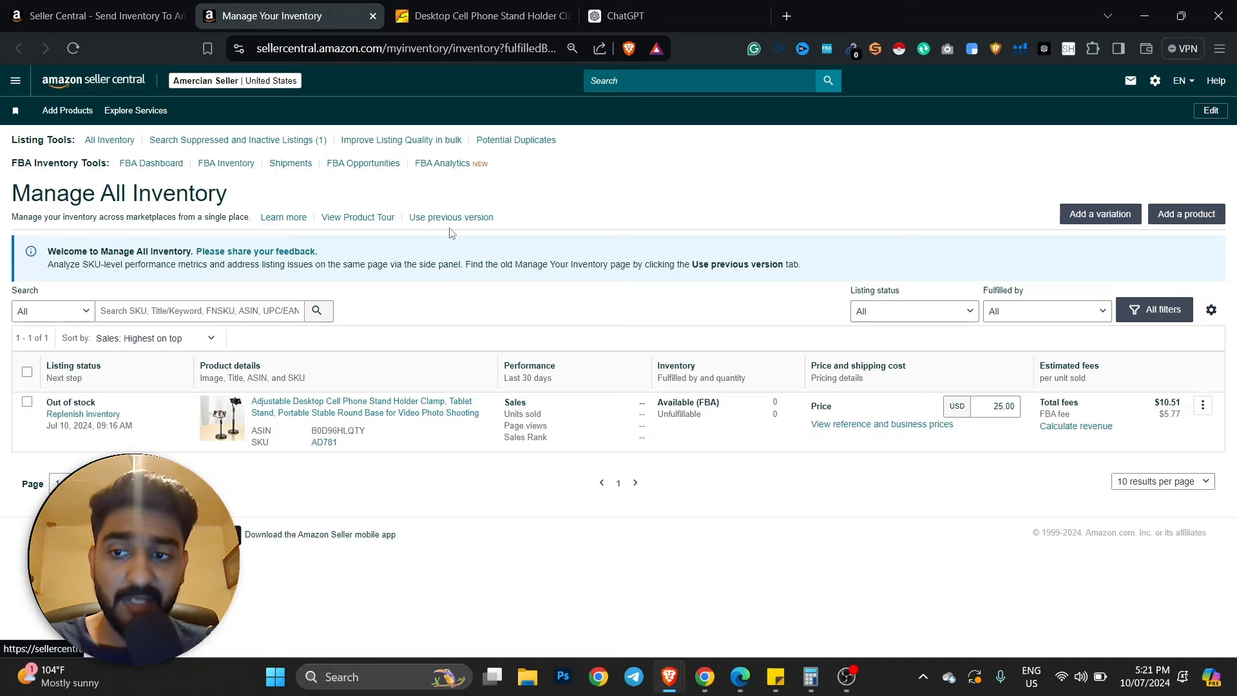
key(ctrl+shift+Tab)
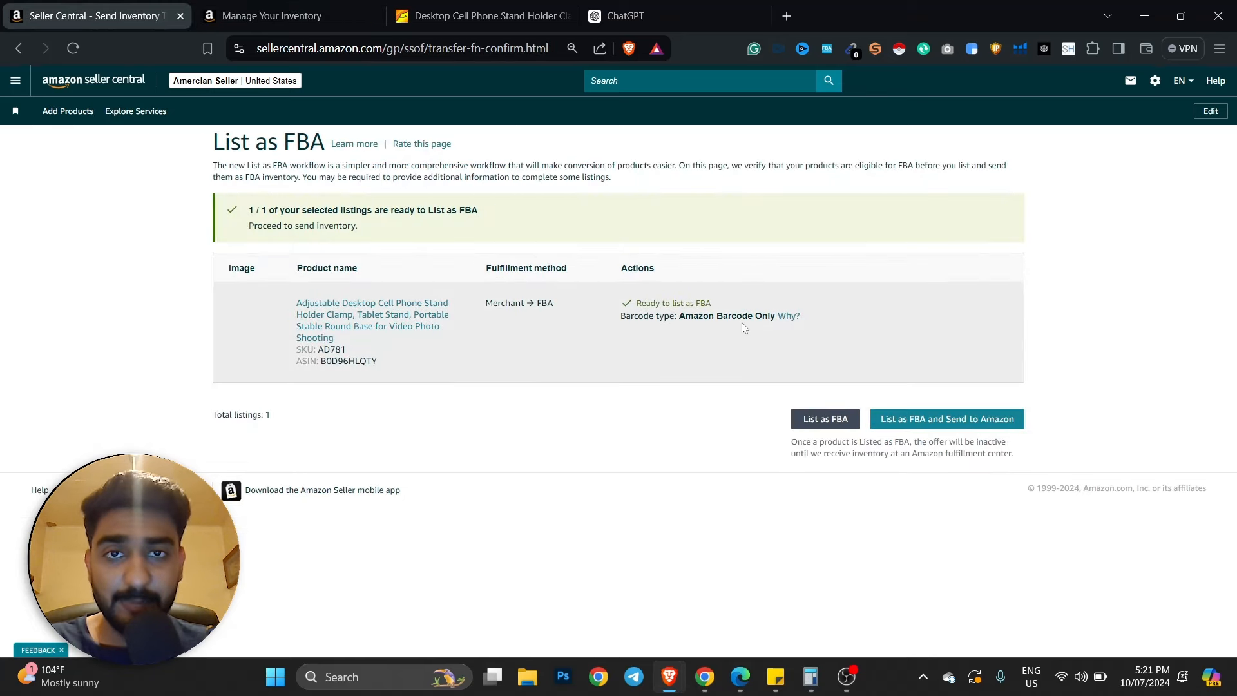
- List the phone stand as FBA and send to Amazon, closing the Seller University overlay
click(978, 419)
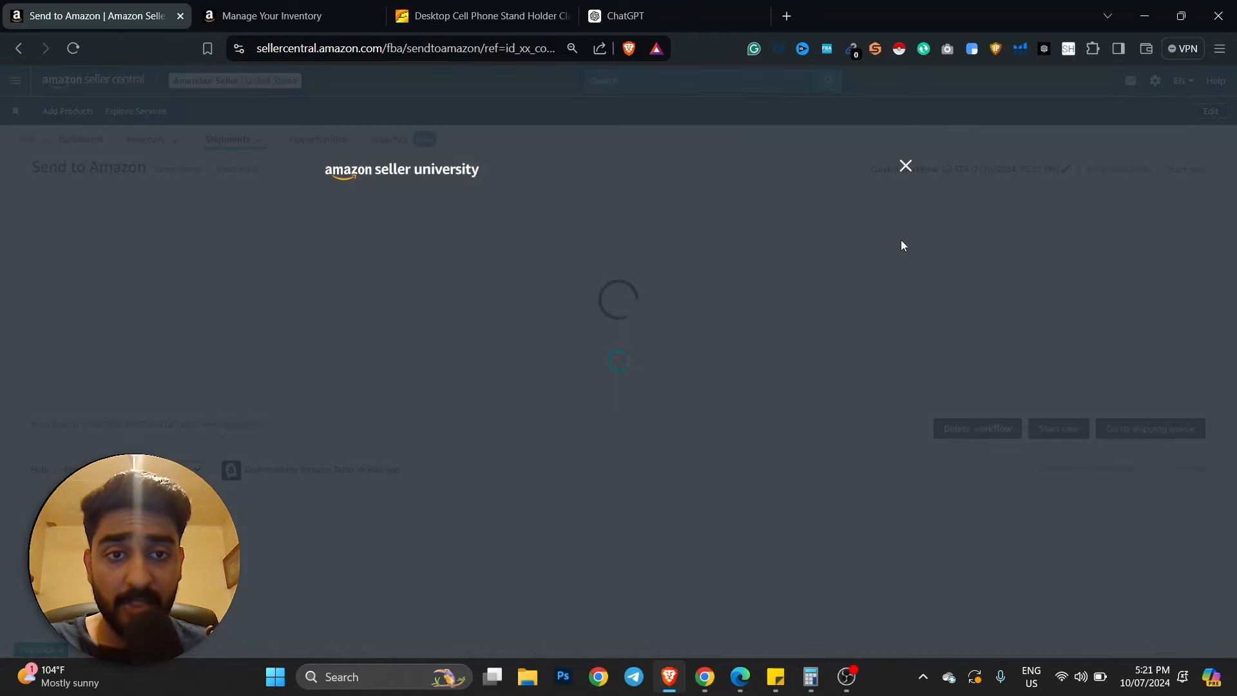
click(906, 166)
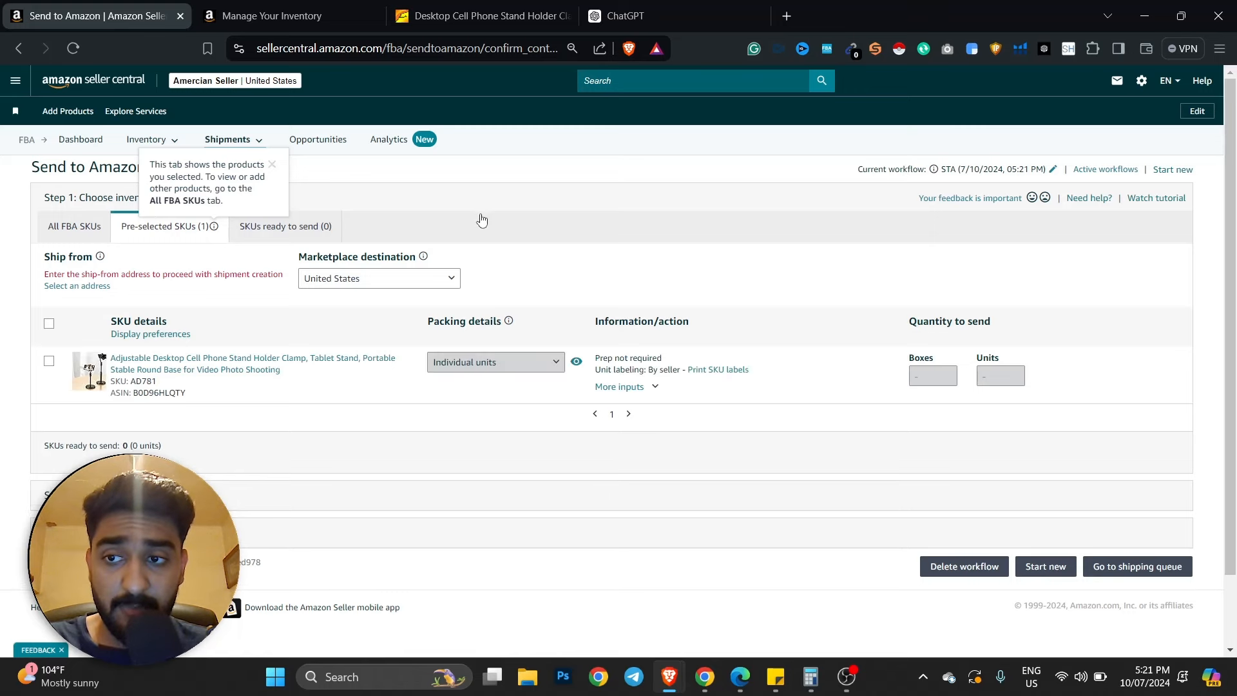
mouse_move(421, 258)
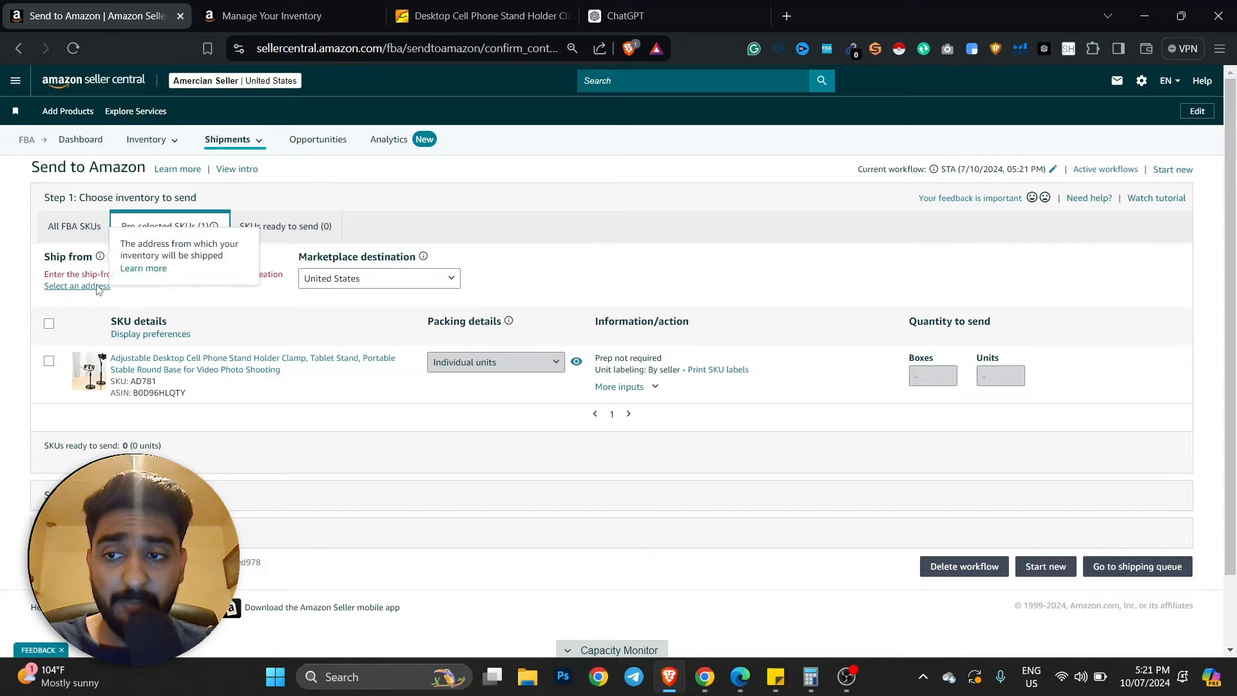
- Check the supplier information on the Alibaba listing, then open the ship-from address chooser
click(437, 5)
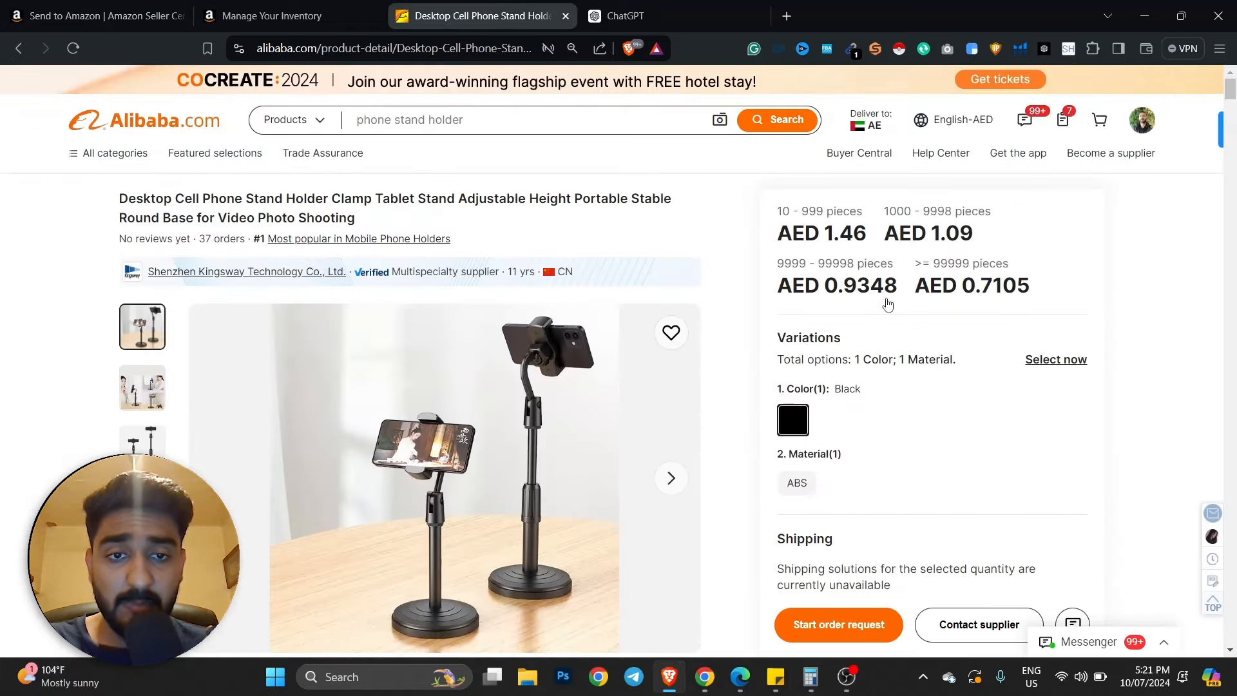
scroll(889, 304, down, 15)
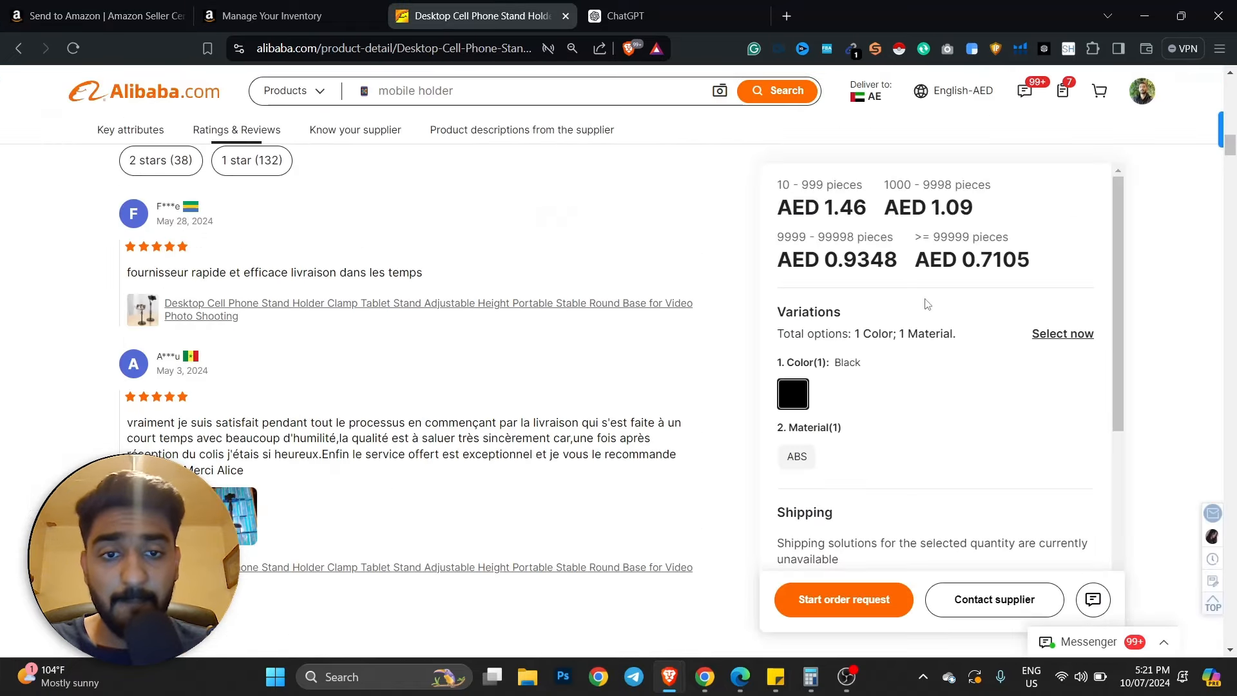
scroll(927, 304, down, 2)
click(355, 130)
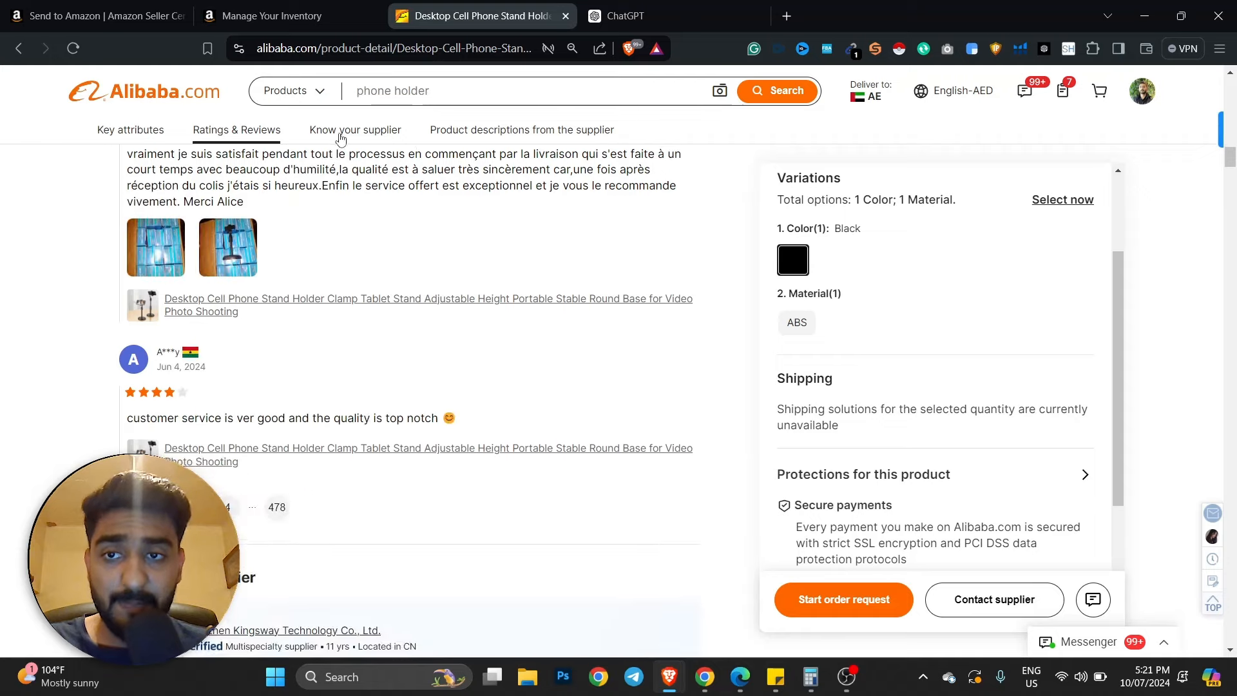
click(93, 9)
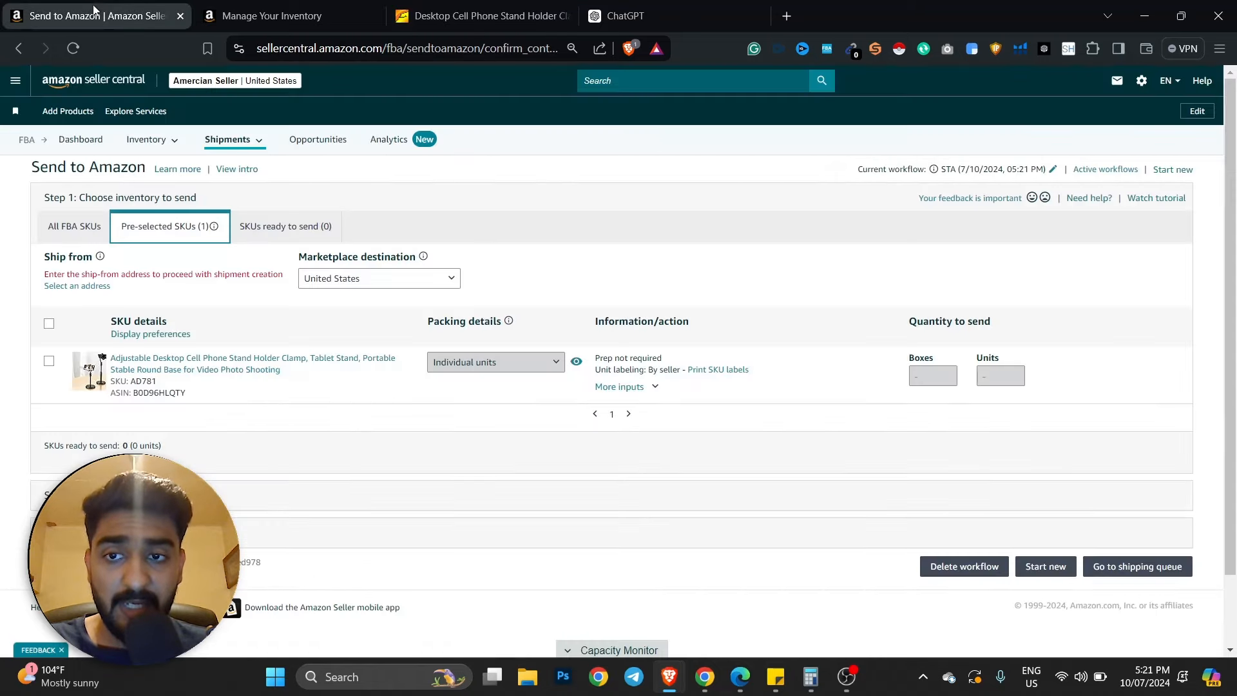
click(492, 14)
key(ctrl+shift+Page_Up)
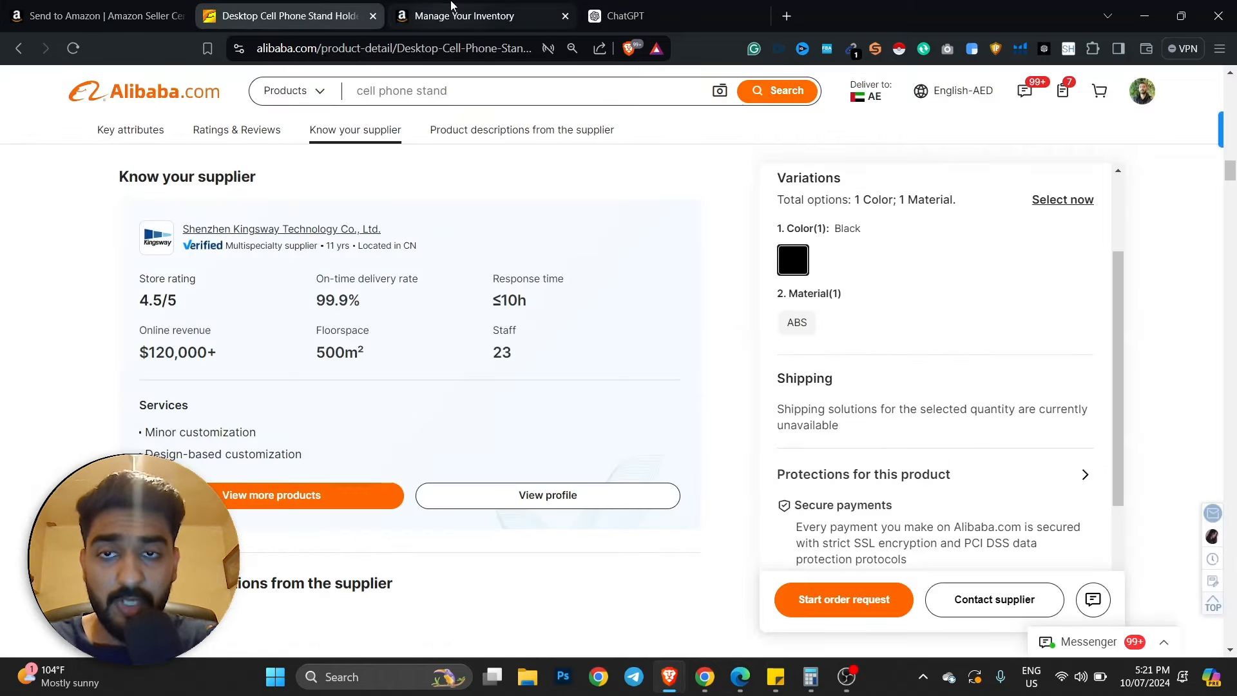
click(157, 7)
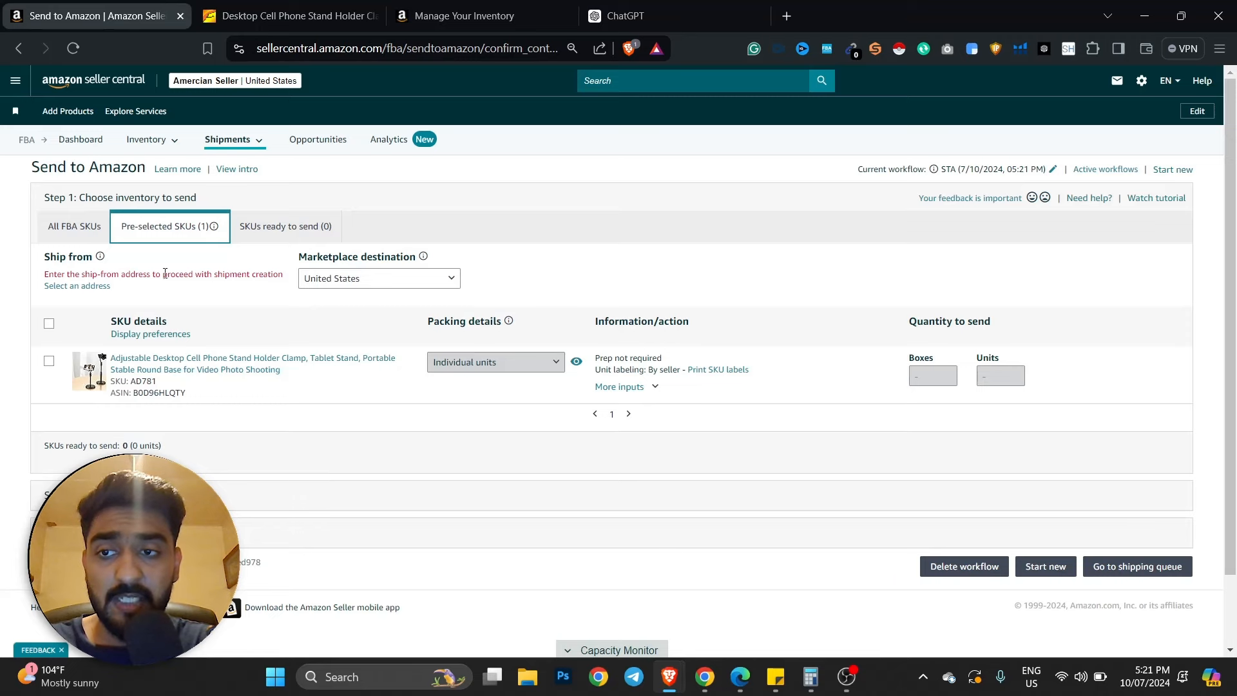
click(96, 287)
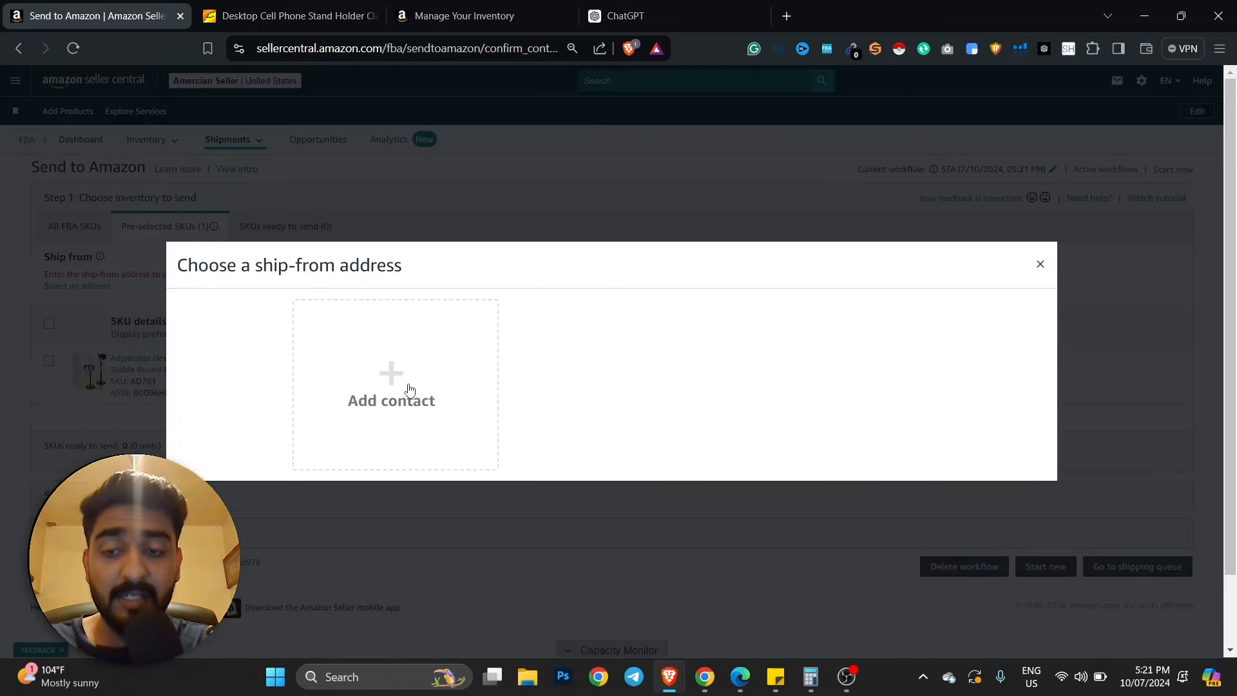
- Start a new ship-from address and open the supplier's Alibaba store page
click(446, 375)
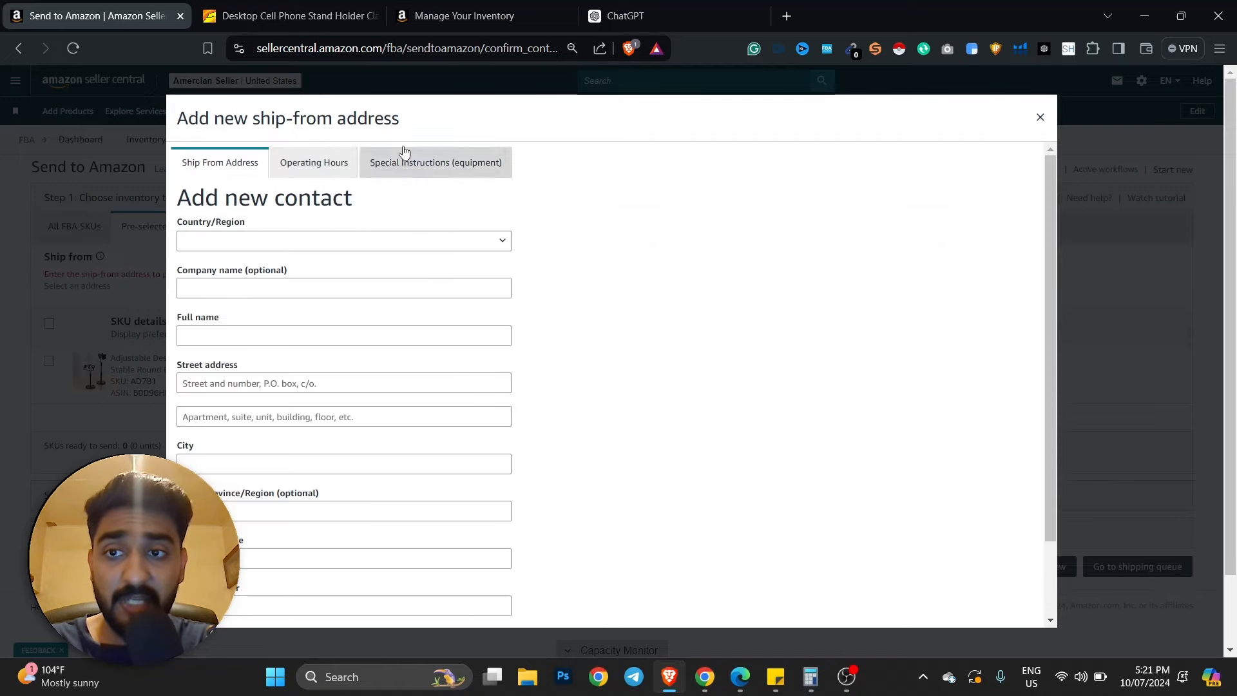
click(290, 15)
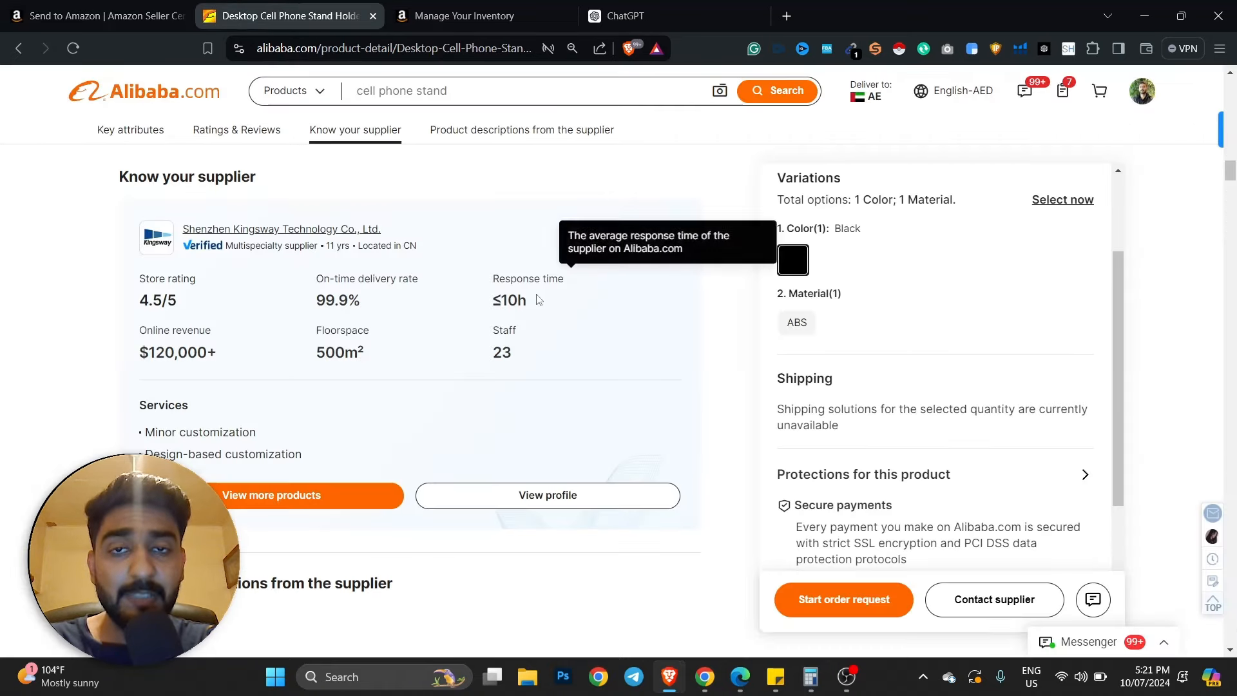
scroll(538, 299, down, 2)
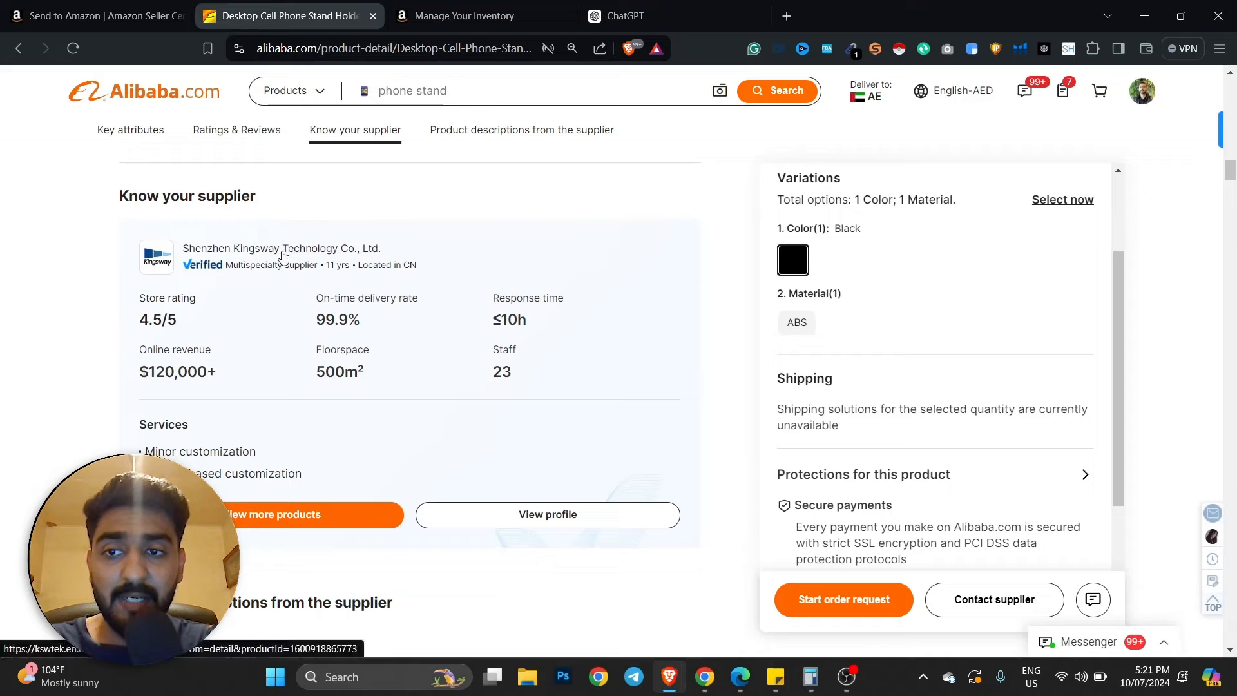
click(281, 251)
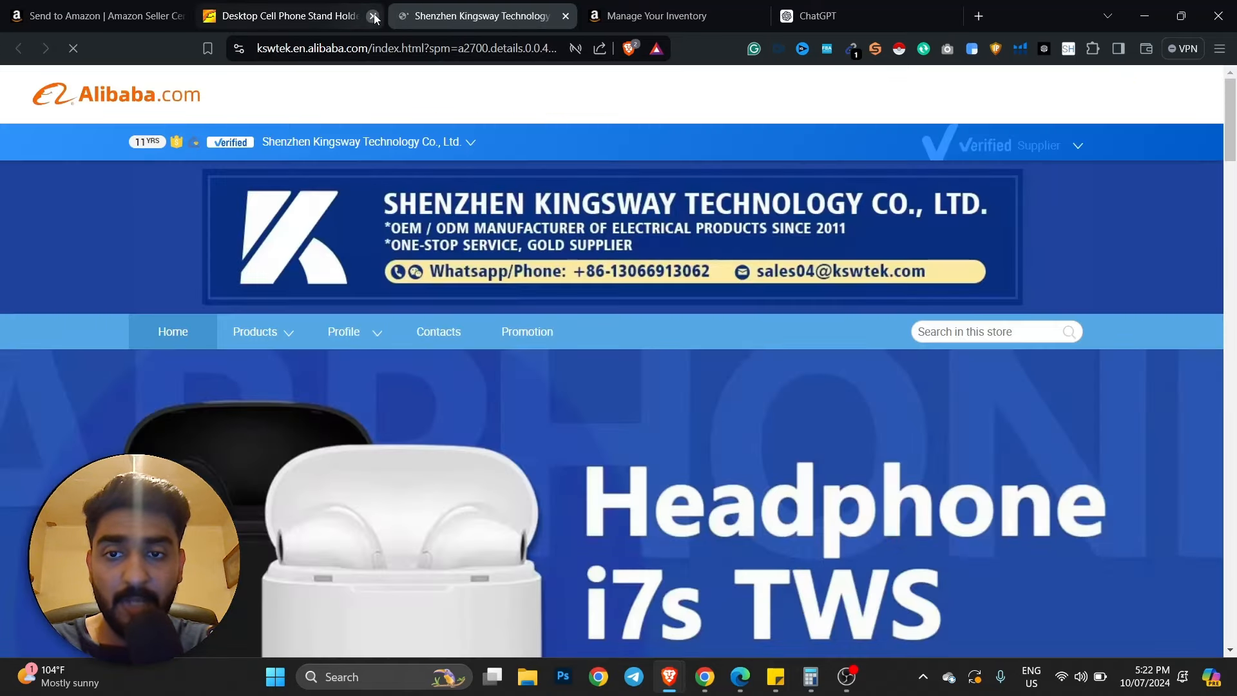
click(374, 17)
click(96, 15)
scroll(435, 330, down, 2)
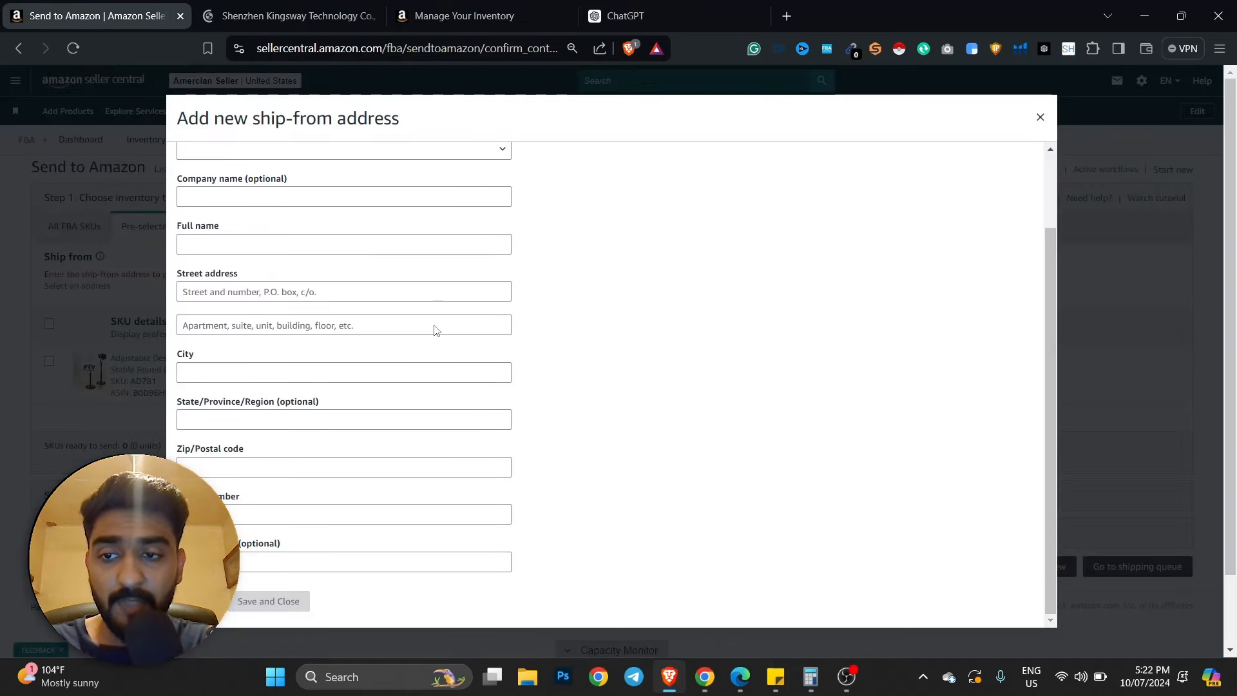
- Copy the supplier's phone number and paste it into the Phone number field
click(311, 9)
click(329, 46)
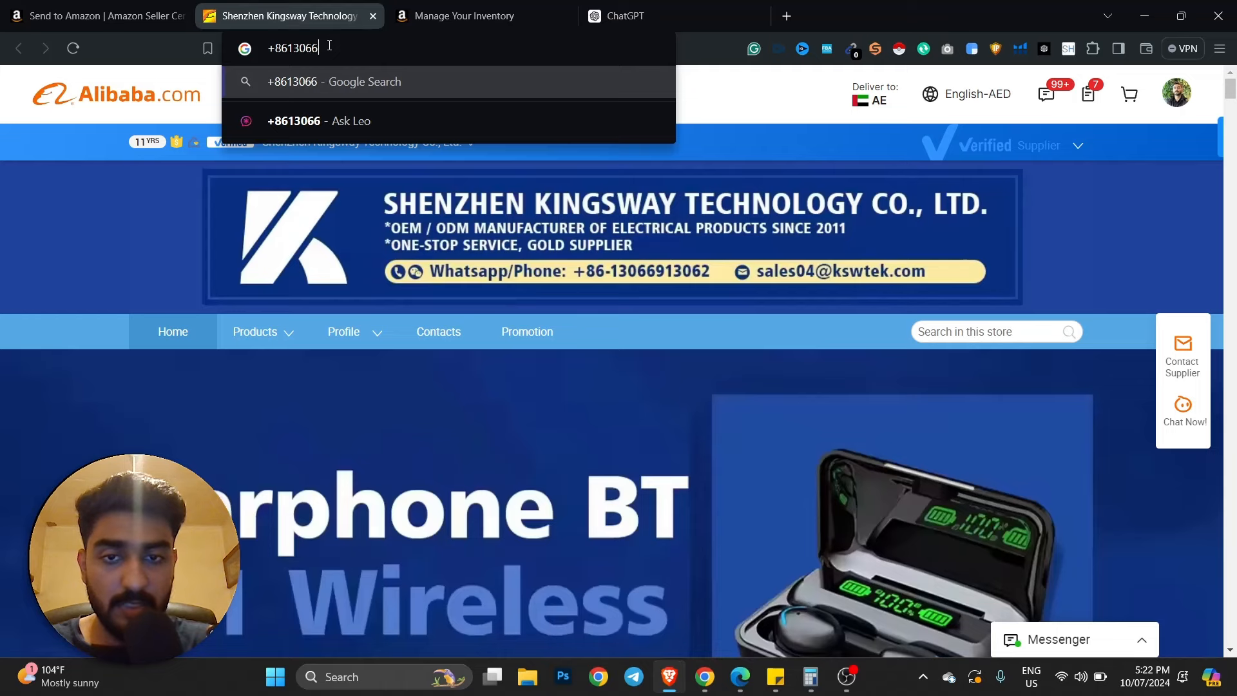
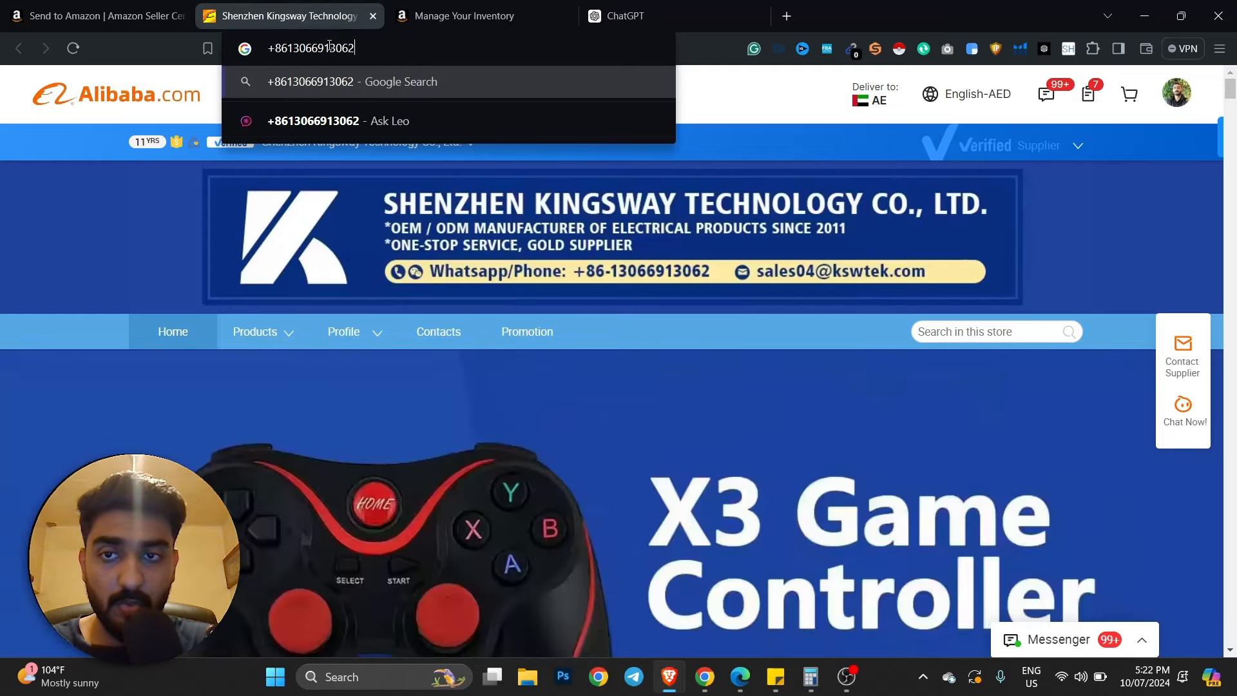
key(ctrl+a)
key(Escape)
click(97, 16)
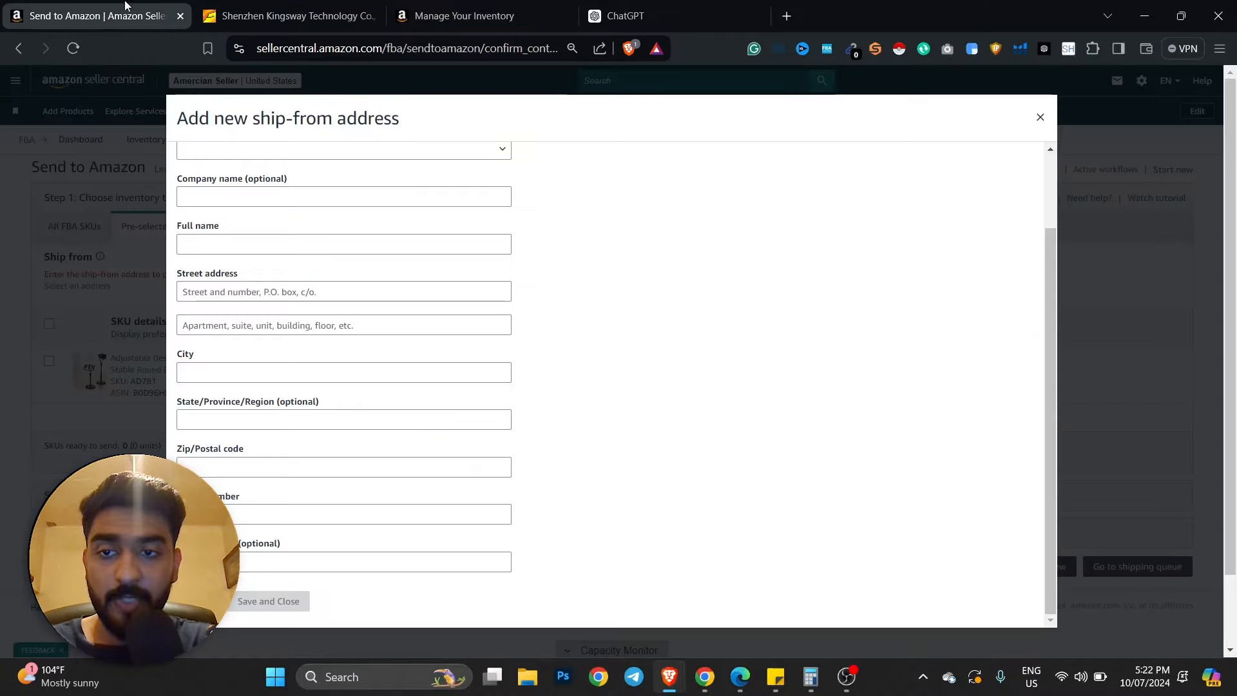
click(250, 514)
key(ctrl+v)
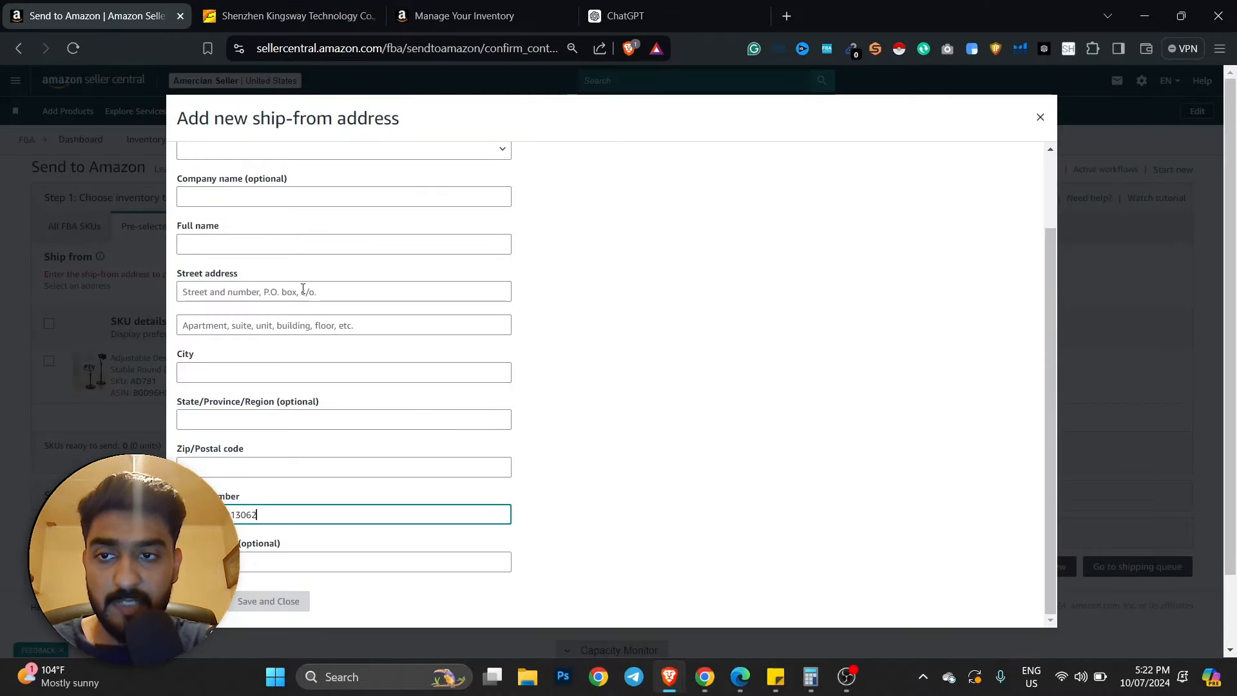
- Set the new address's Country/Region to China
scroll(225, 256, up, 2)
click(234, 244)
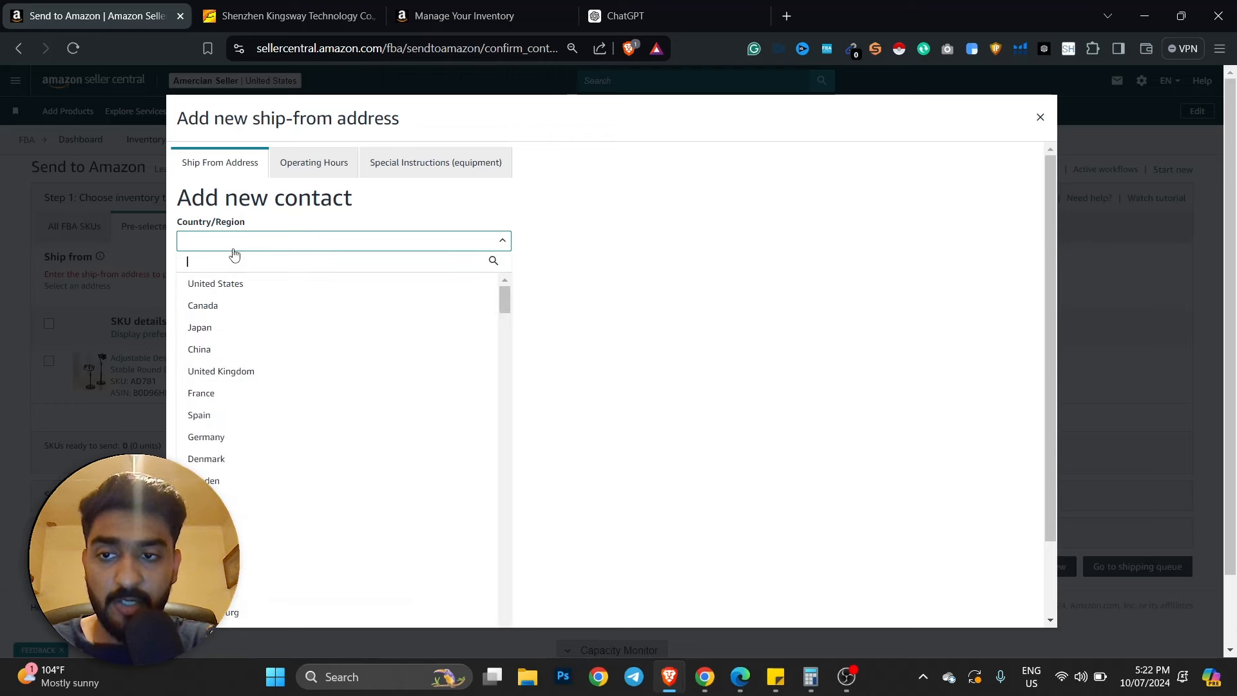
text(chin)
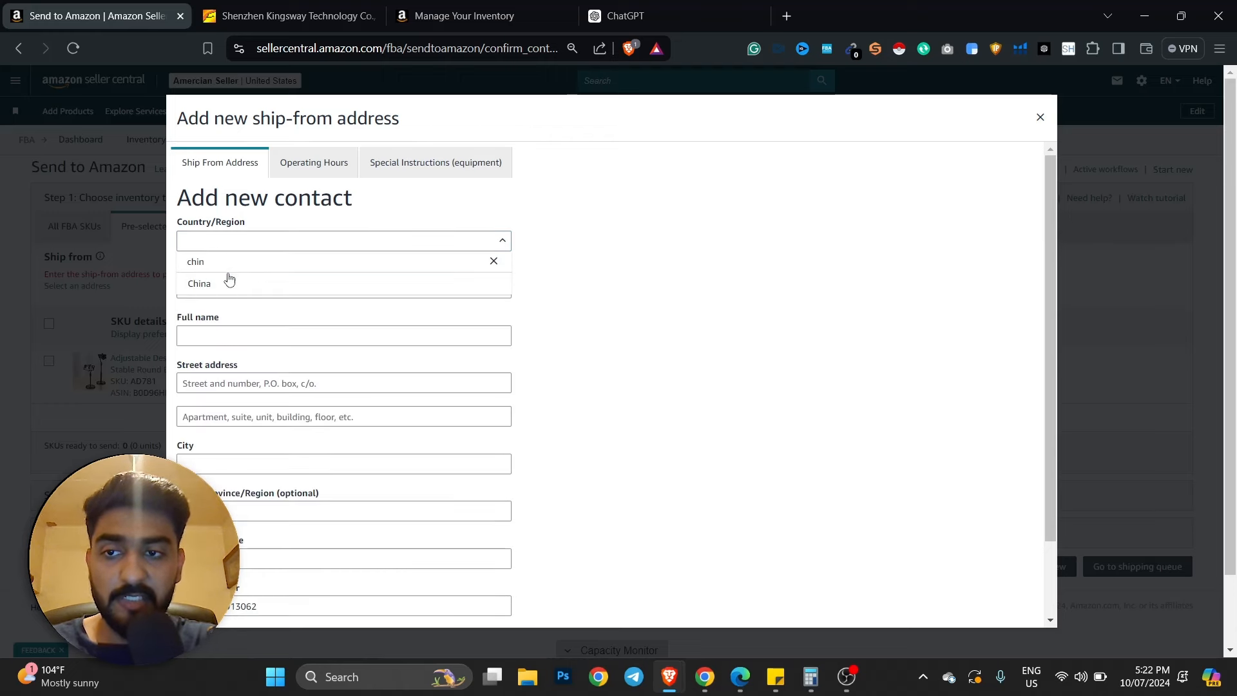
click(229, 284)
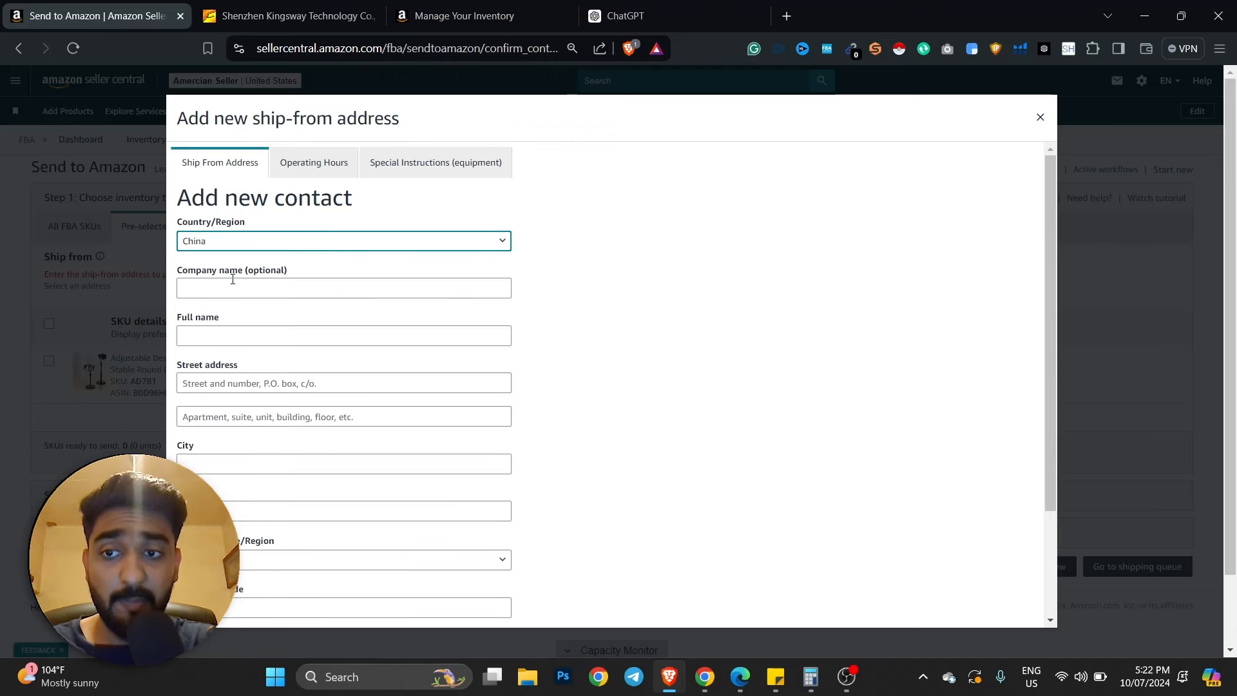
click(290, 16)
click(330, 48)
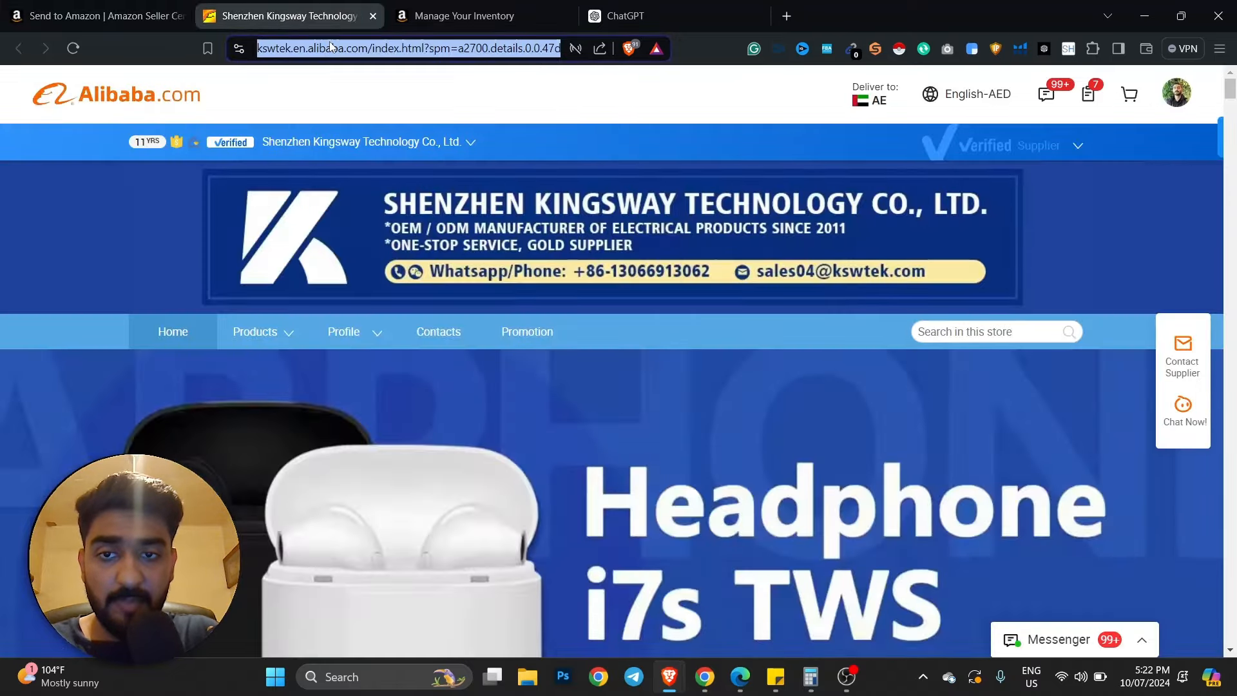
- Enter 'Shenzen Kingsway' as the company name
text(Shenzen)
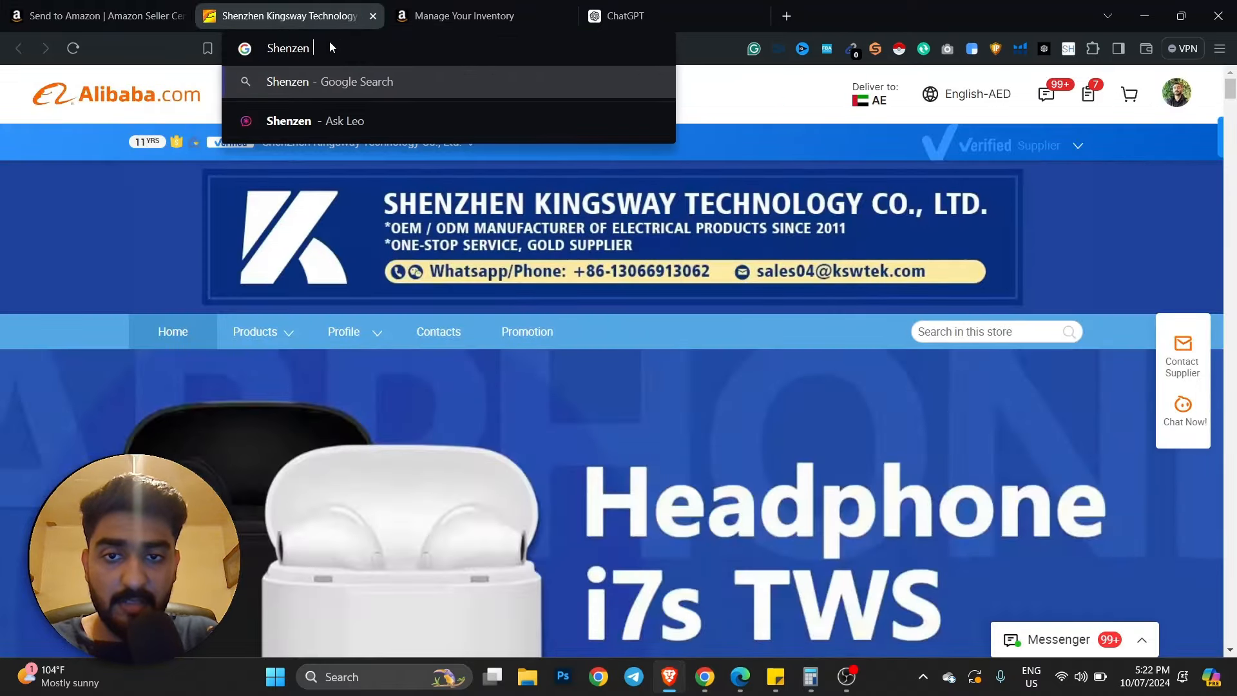
text( kingsway)
click(97, 16)
click(287, 288)
text(Shenzen Kingsway)
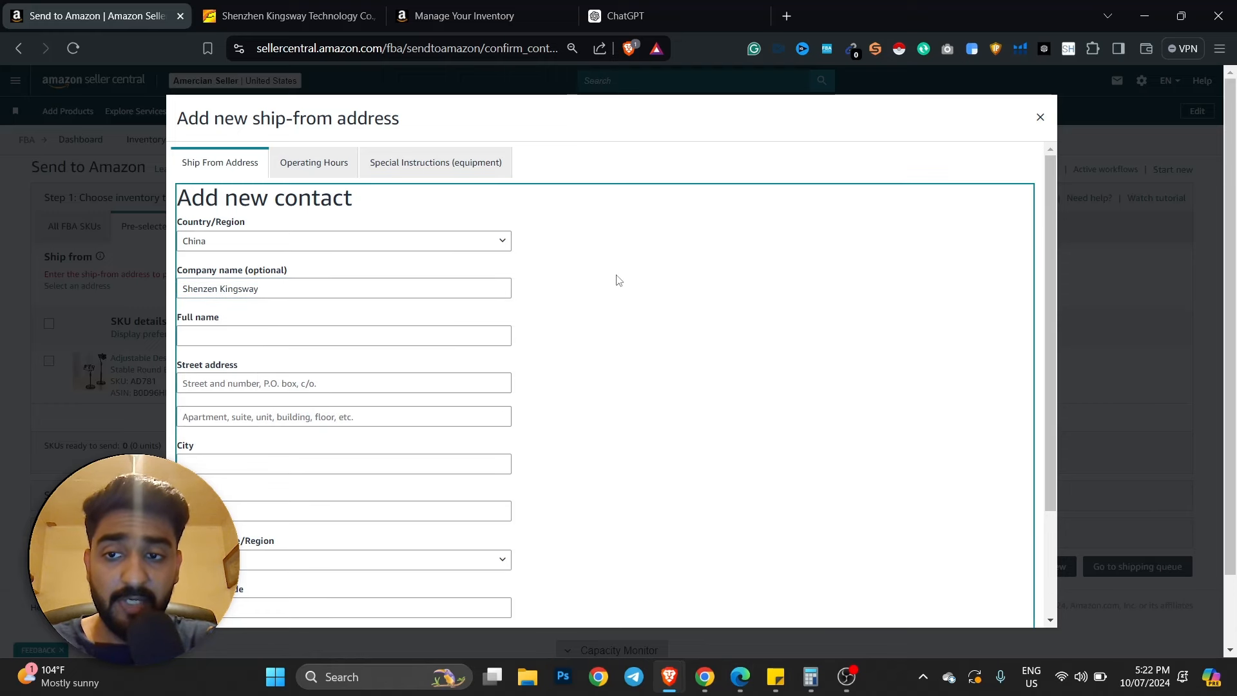
- Begin entering the contact's full name, checking the supplier's store page for details
click(372, 340)
text(G)
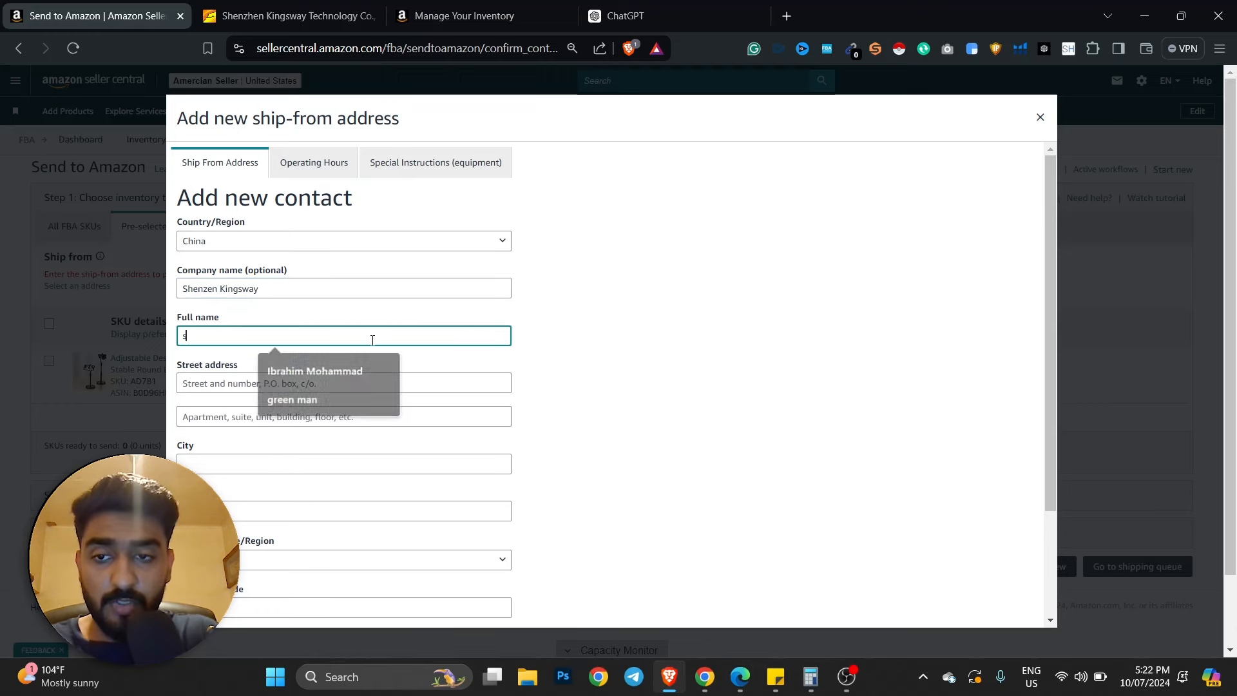
key(BackSpace)
text(Green)
click(289, 16)
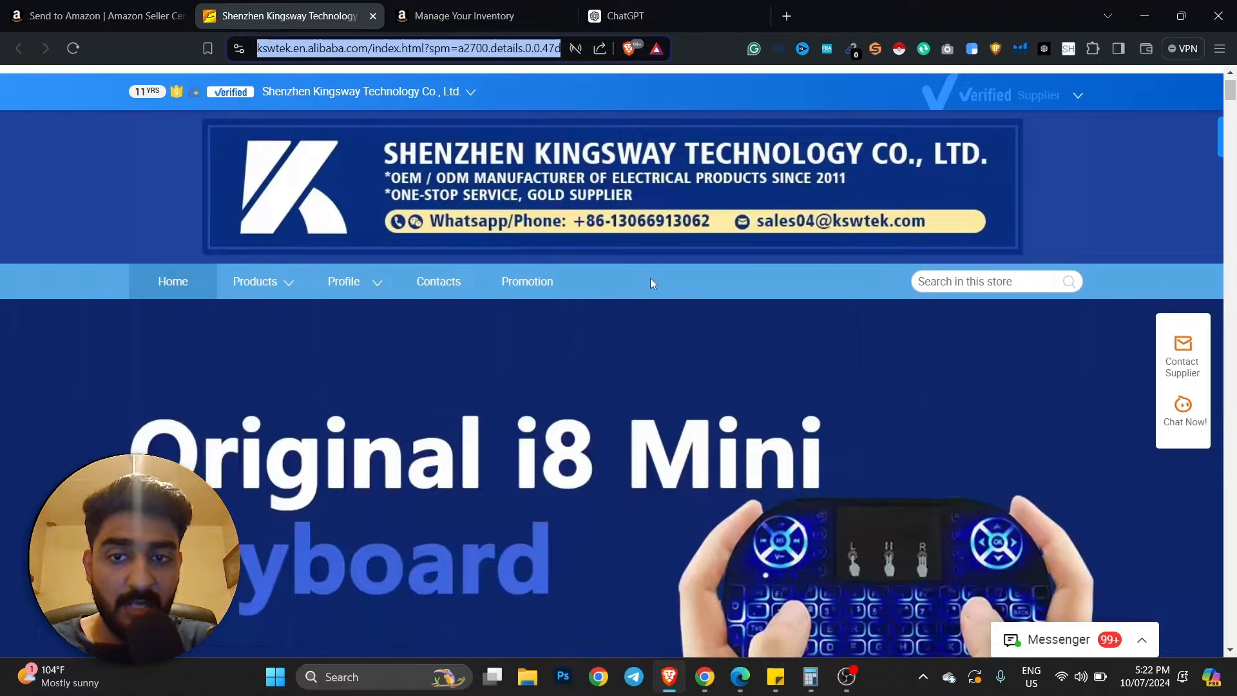
scroll(651, 282, down, 3)
scroll(651, 282, up, 2)
scroll(650, 282, down, 6)
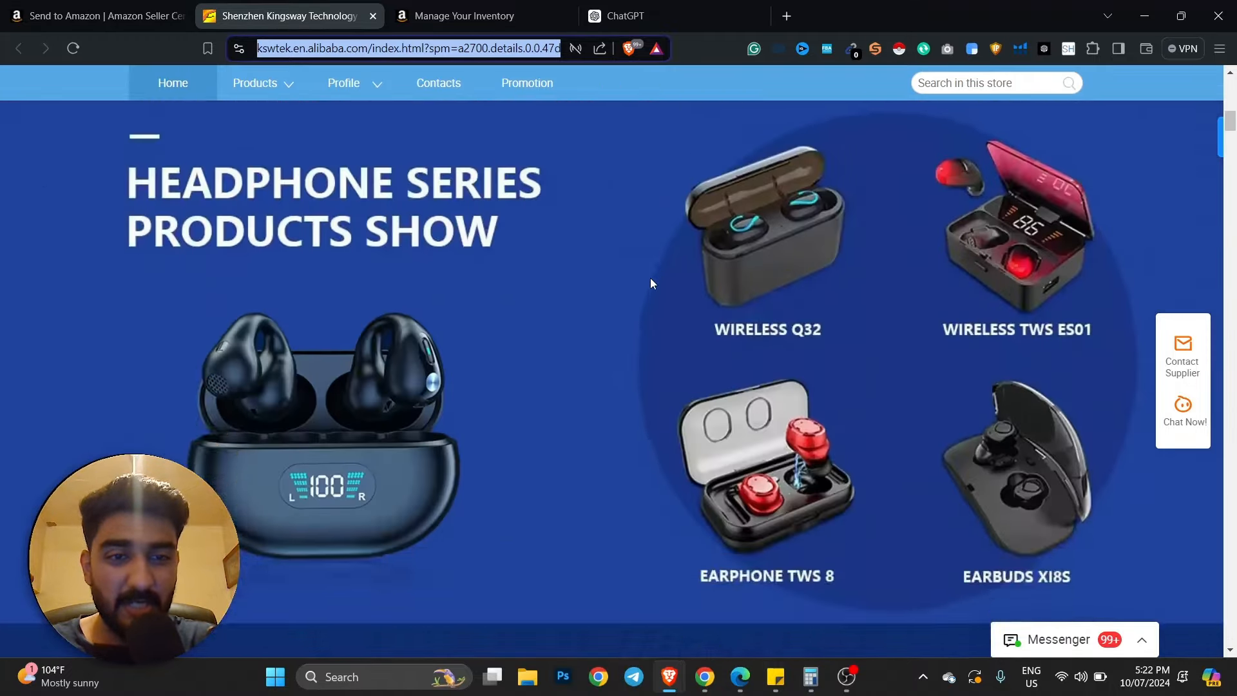
scroll(651, 282, down, 20)
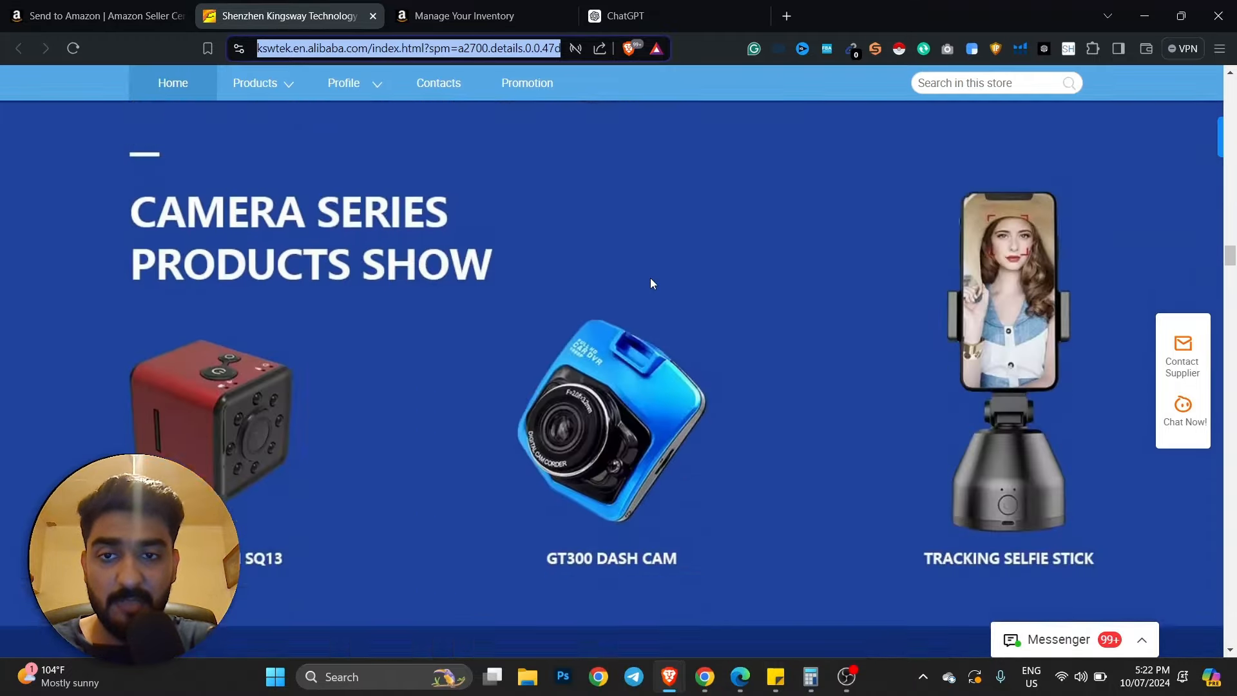
click(28, 278)
scroll(29, 279, down, 10)
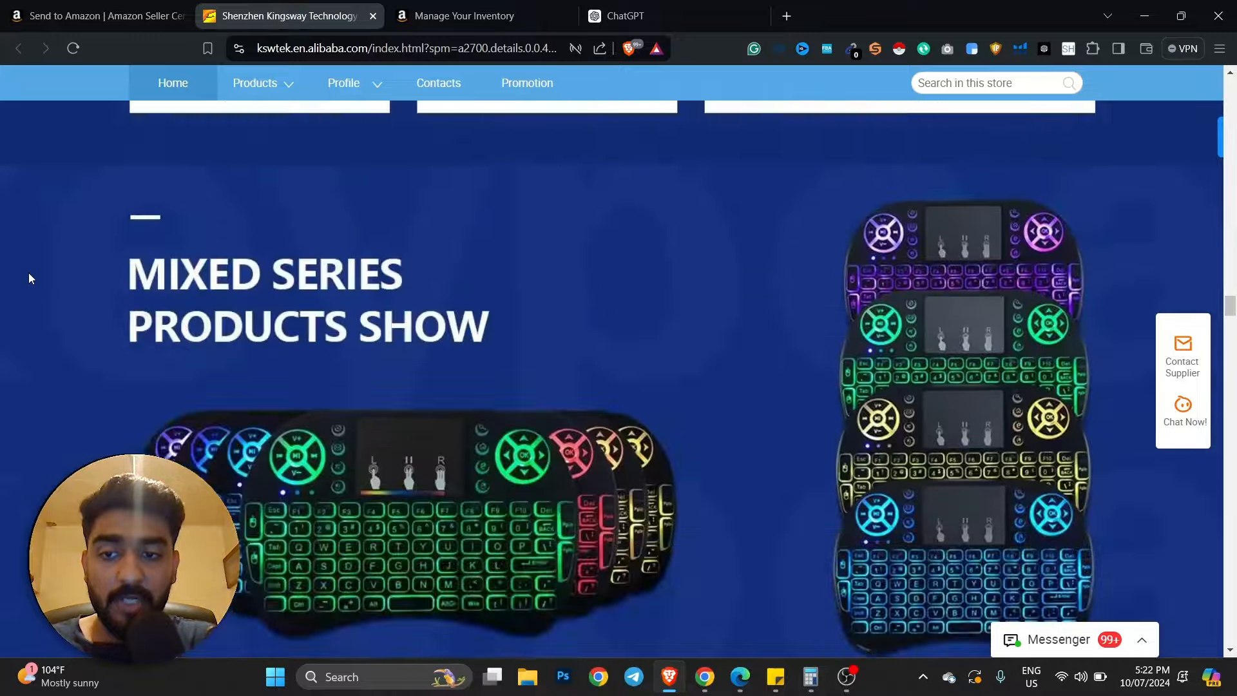
scroll(29, 274, down, 10)
click(6, 6)
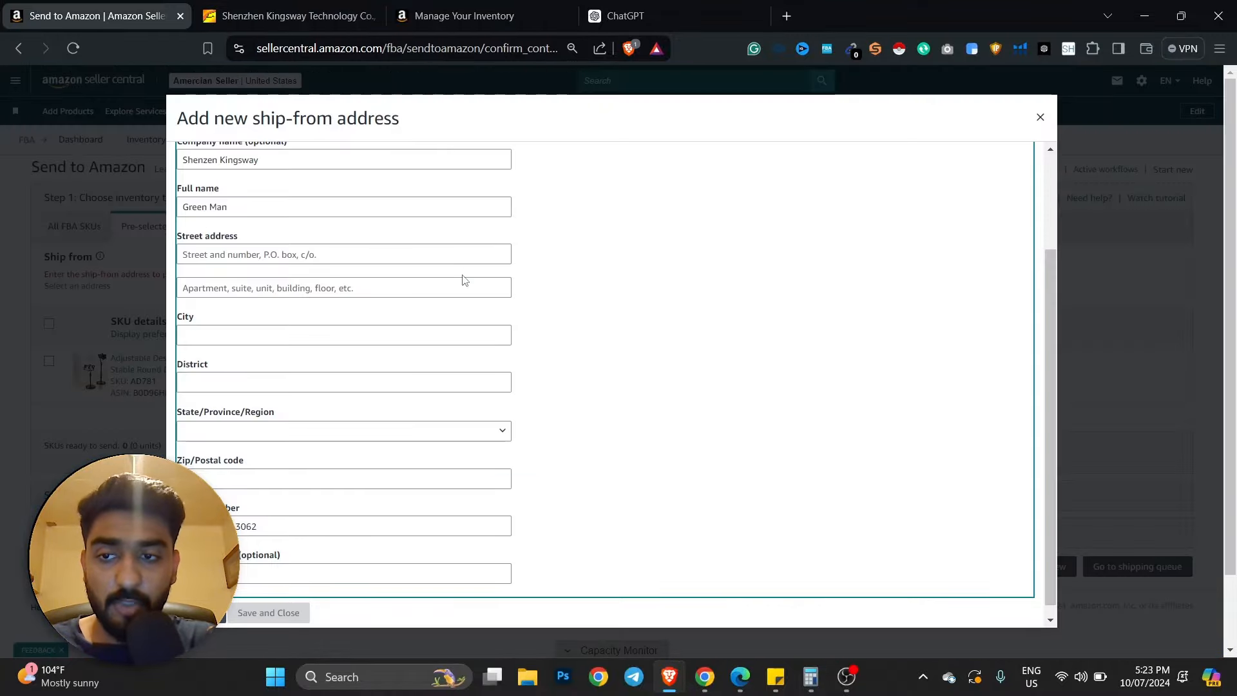
- Fill in the street address, apartment line and city Shenzen
click(257, 252)
text(1)
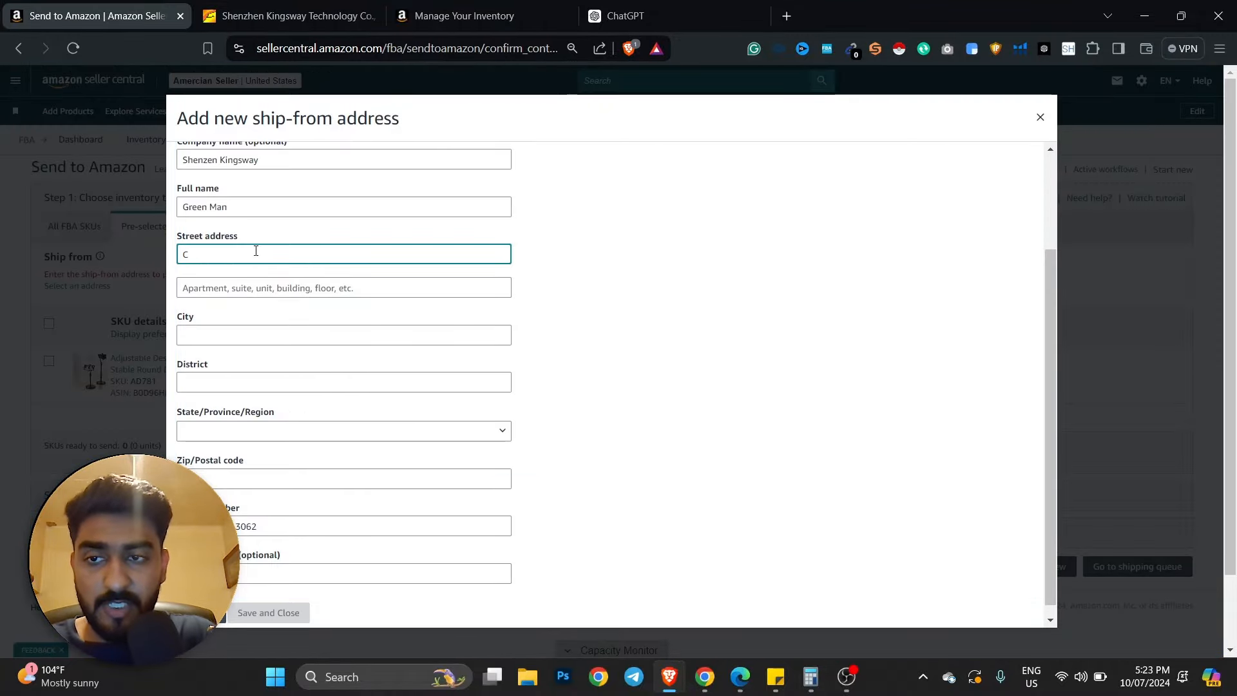
key(BackSpace)
text(China)
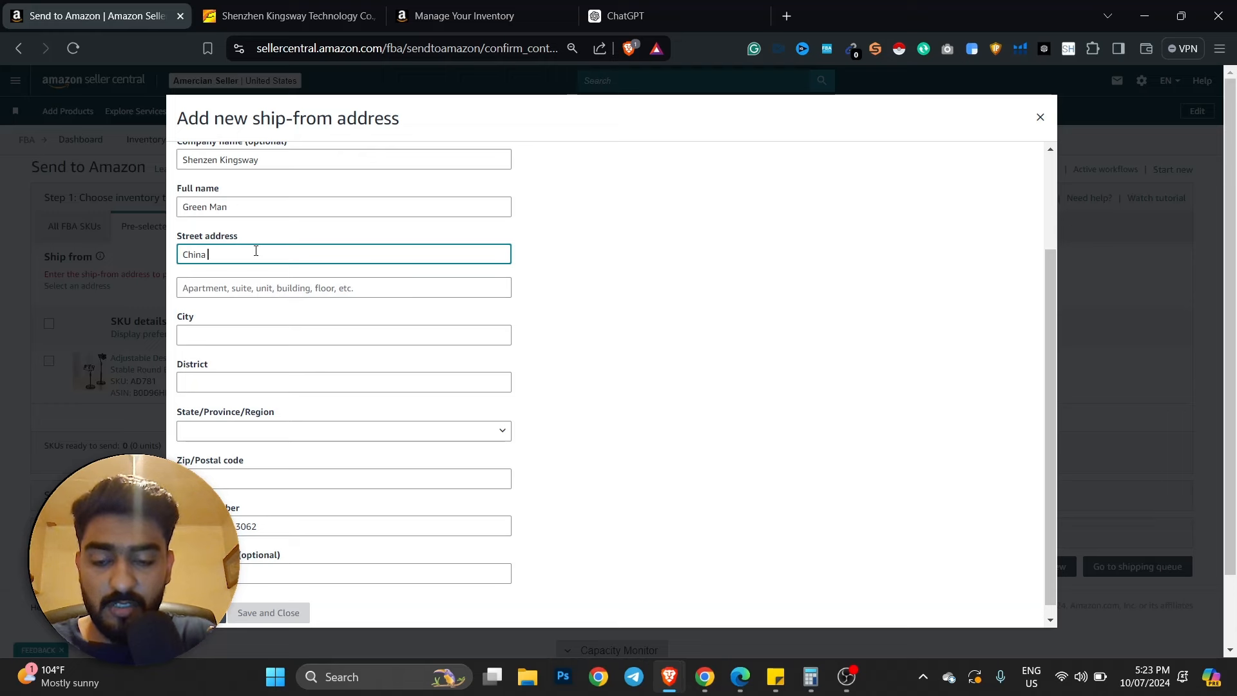
key(ctrl+a)
text(She)
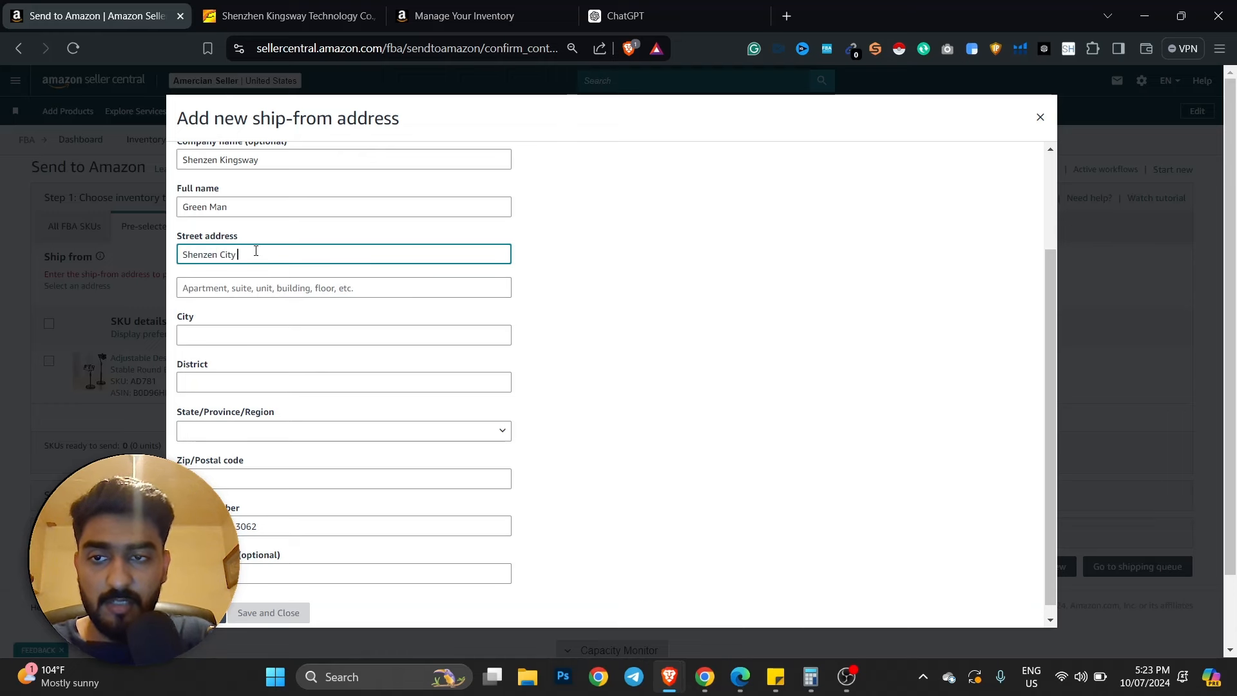
key(Tab)
text(Apartment No 2)
key(Tab)
text(Shenzehn)
key(Tab)
text(Shenze)
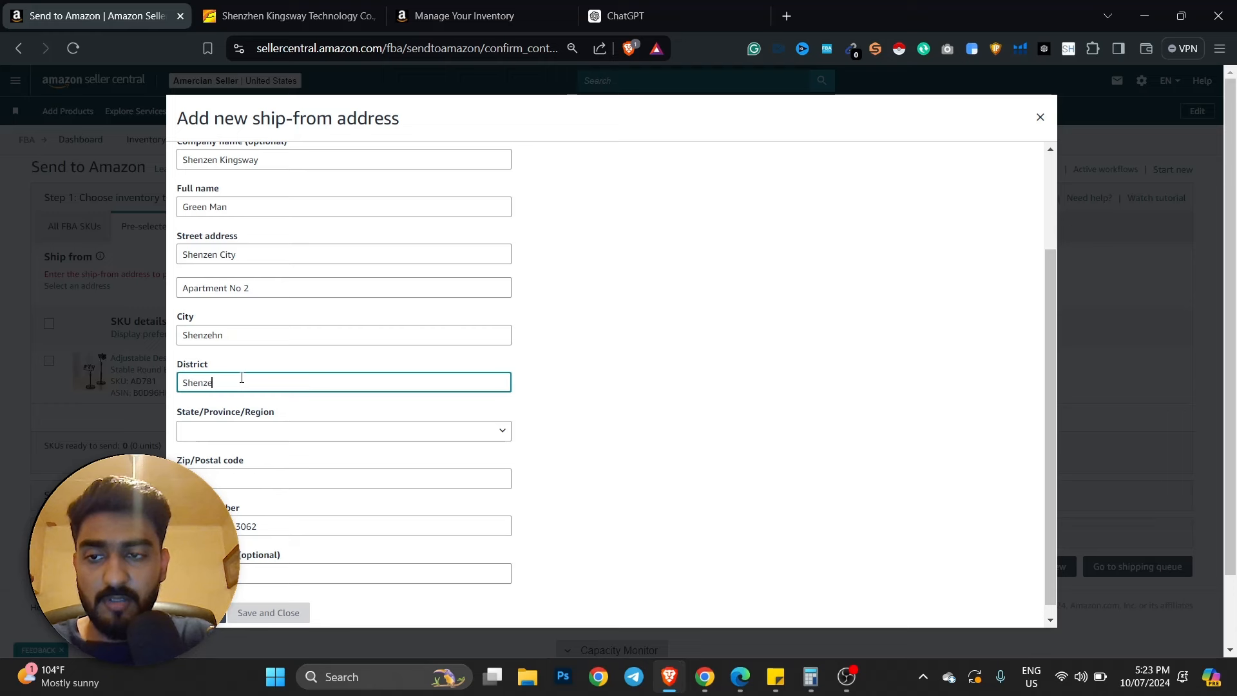
text(n)
- Set the State/Province/Region to Guangdong
click(251, 432)
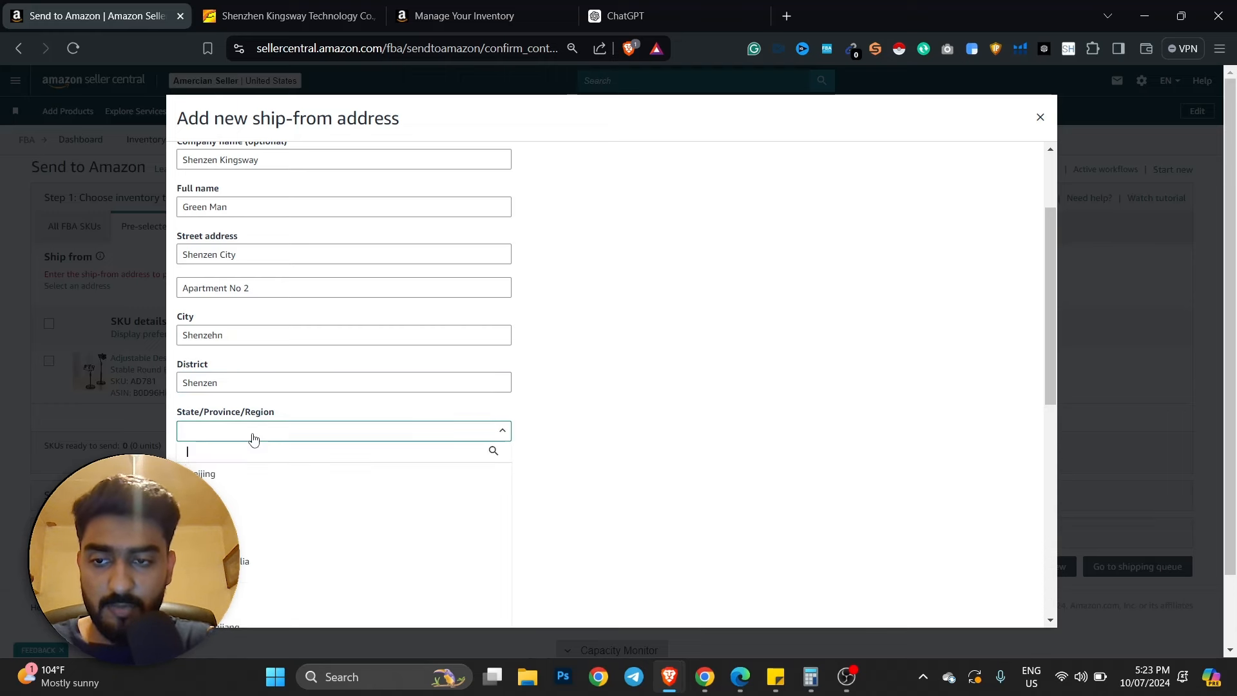
text(s)
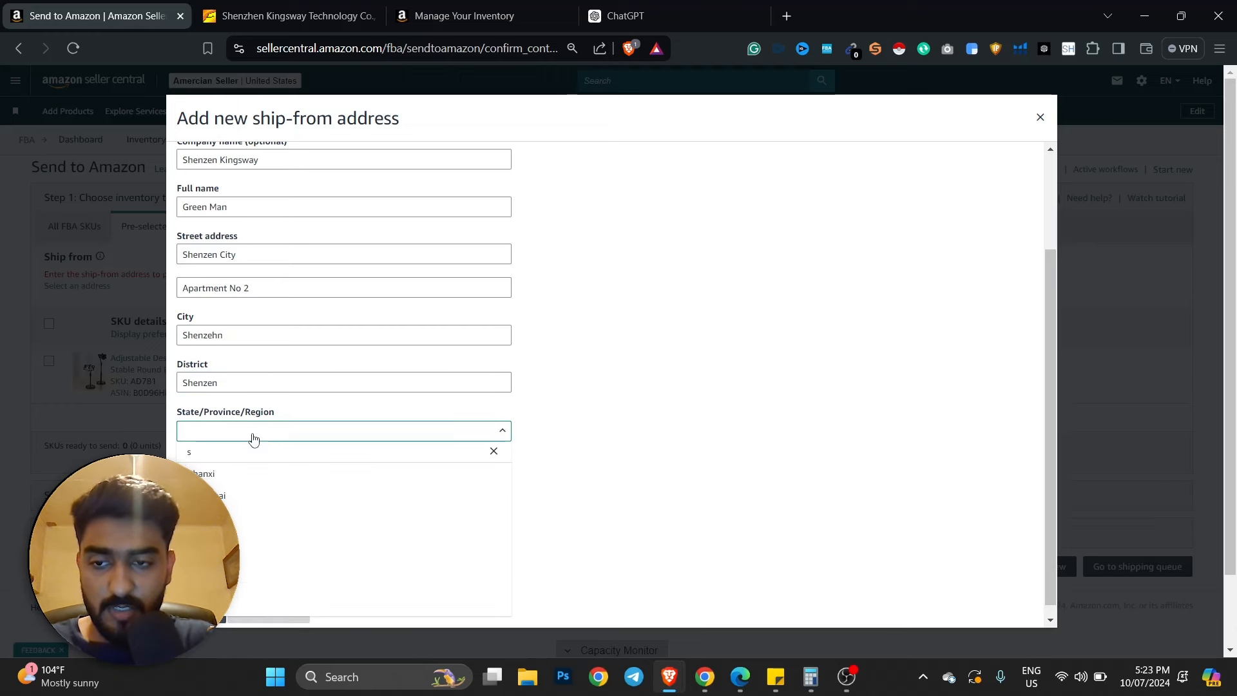
text(he)
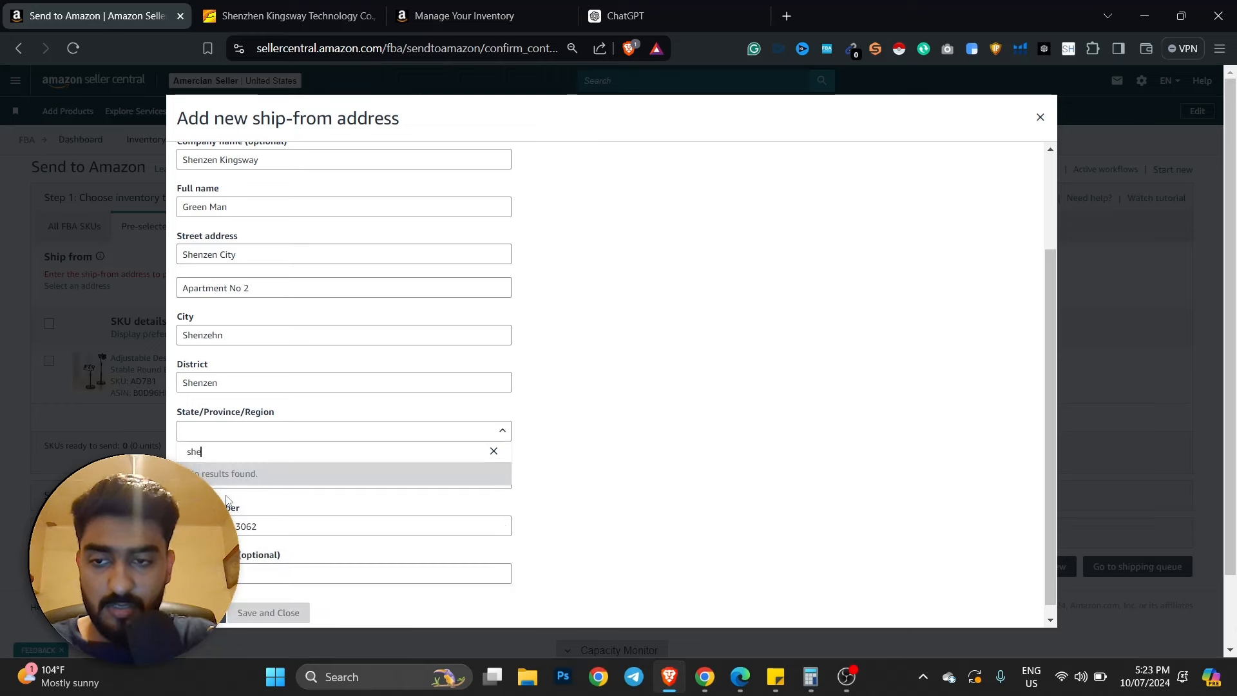
text(a)
key(BackSpace)
key(BackSpace)
key(BackSpace)
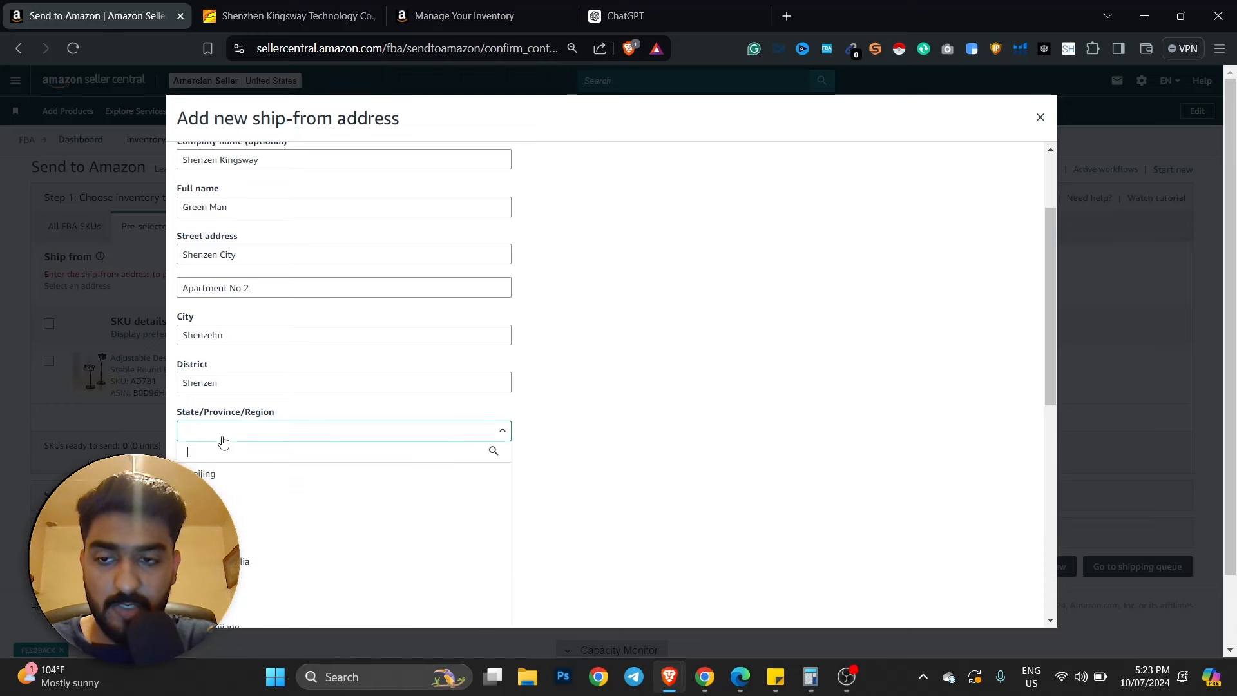
text(gua)
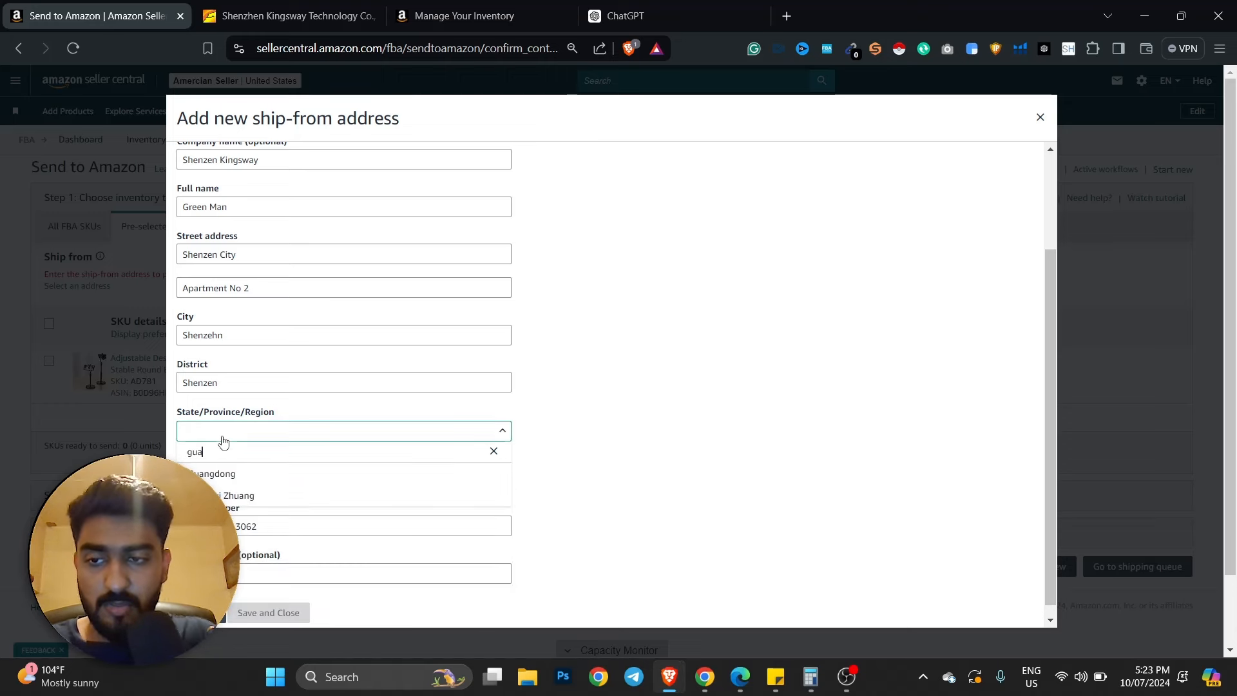
click(231, 477)
click(650, 390)
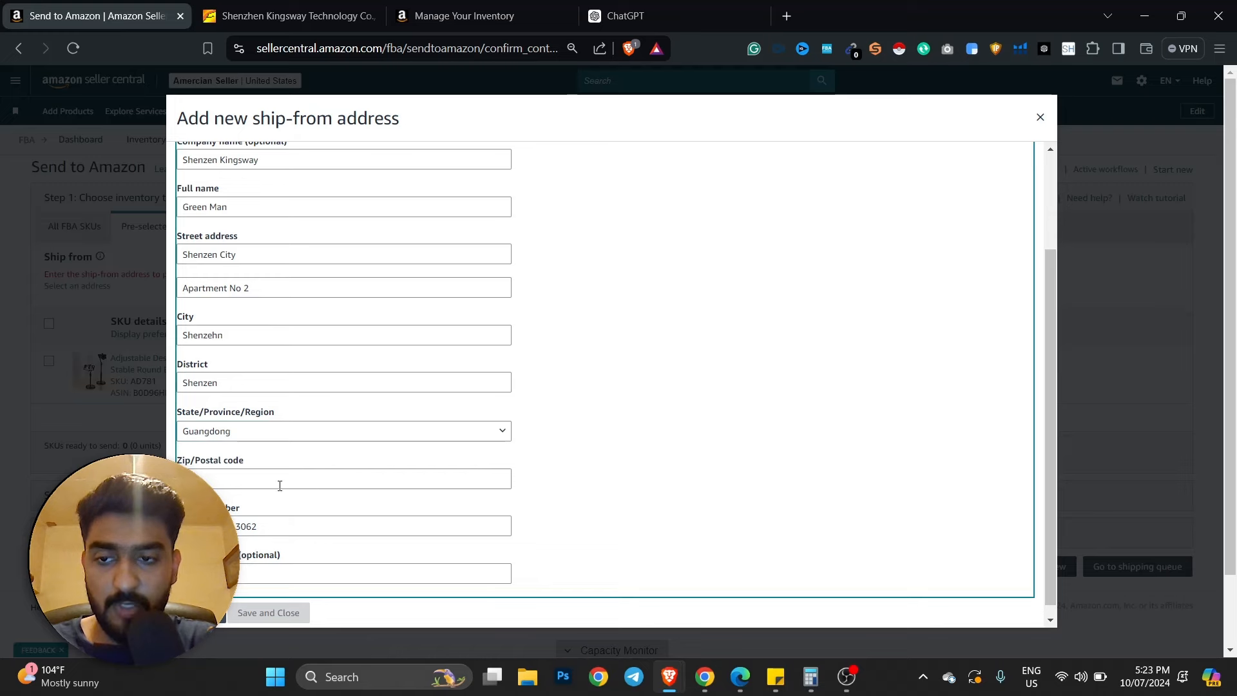
- Search Google for 'guangdong zip code' and copy the postcode 510700
click(785, 13)
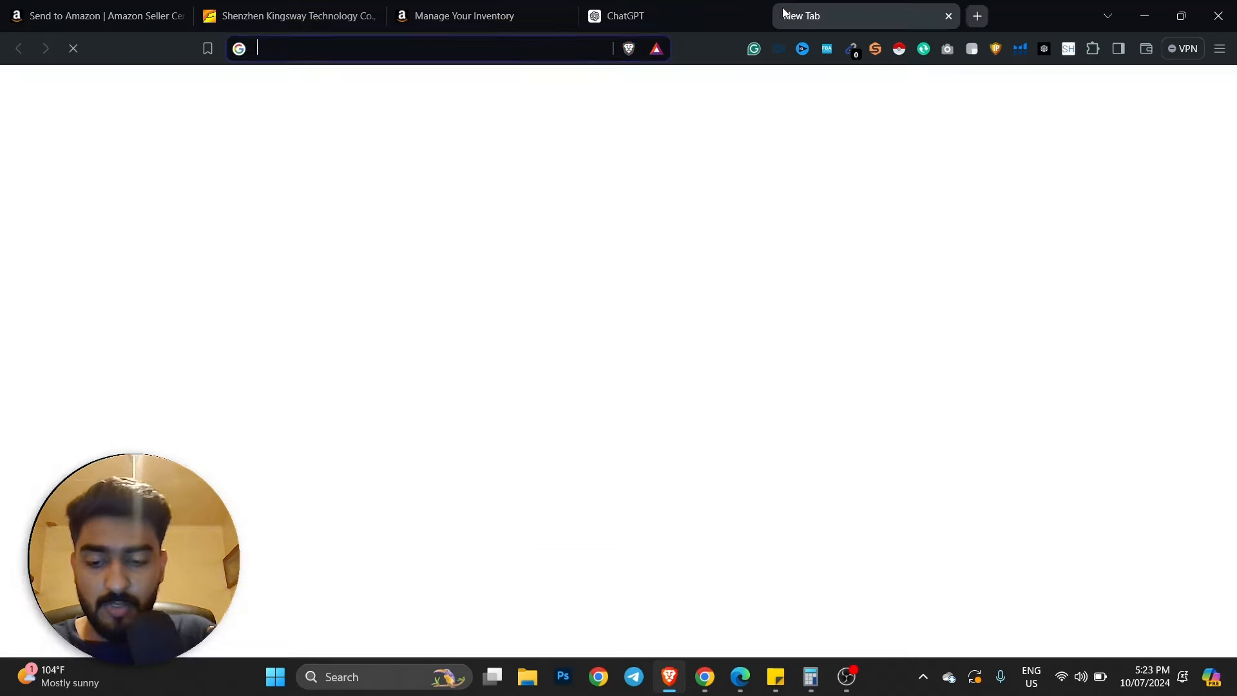
text(guandong zip cocd)
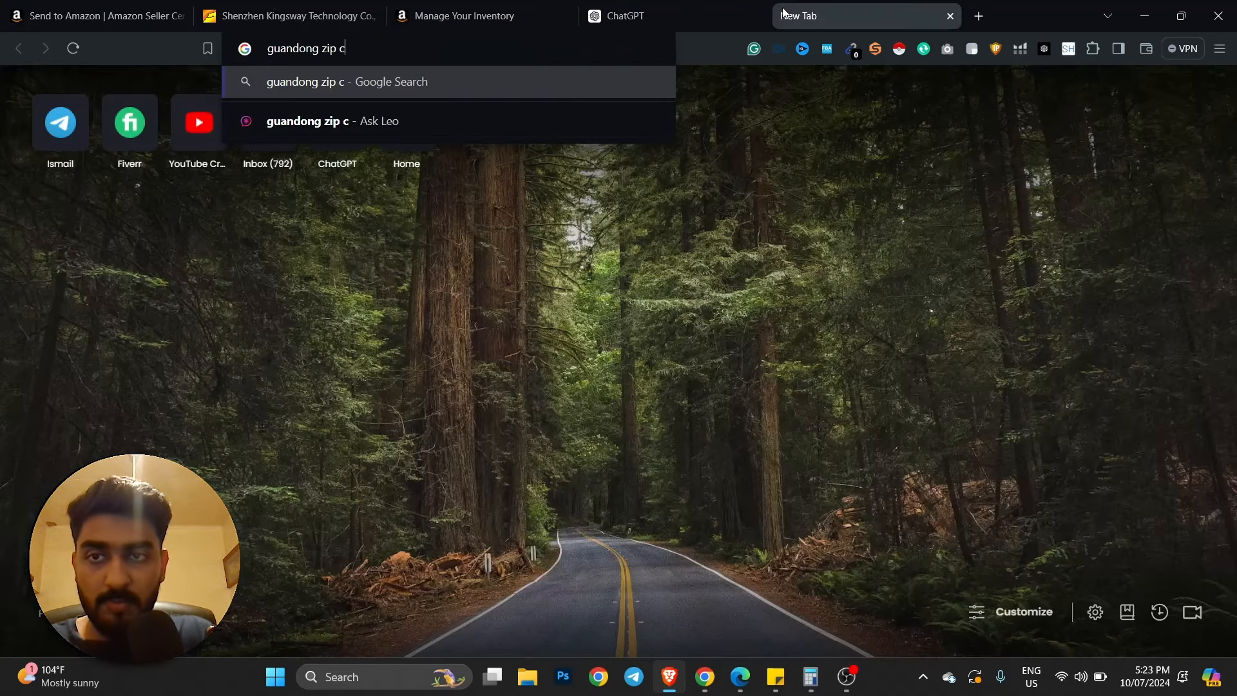
key(BackSpace)
key(BackSpace)
text(de)
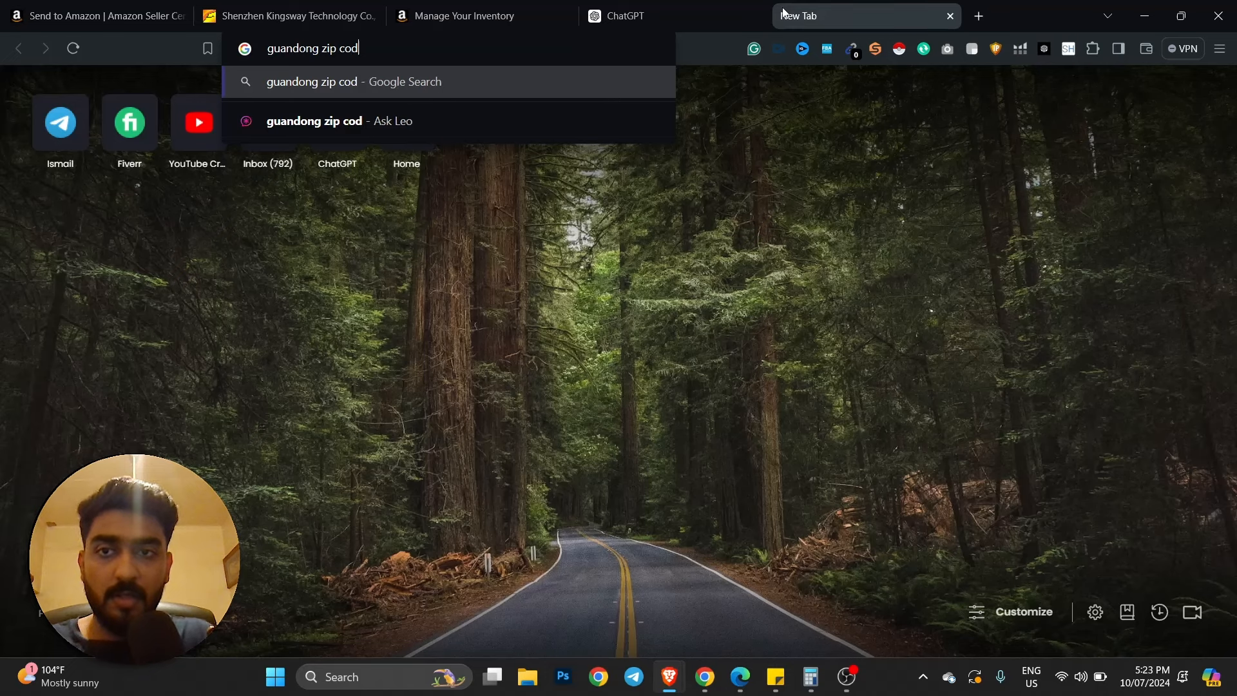
key(Return)
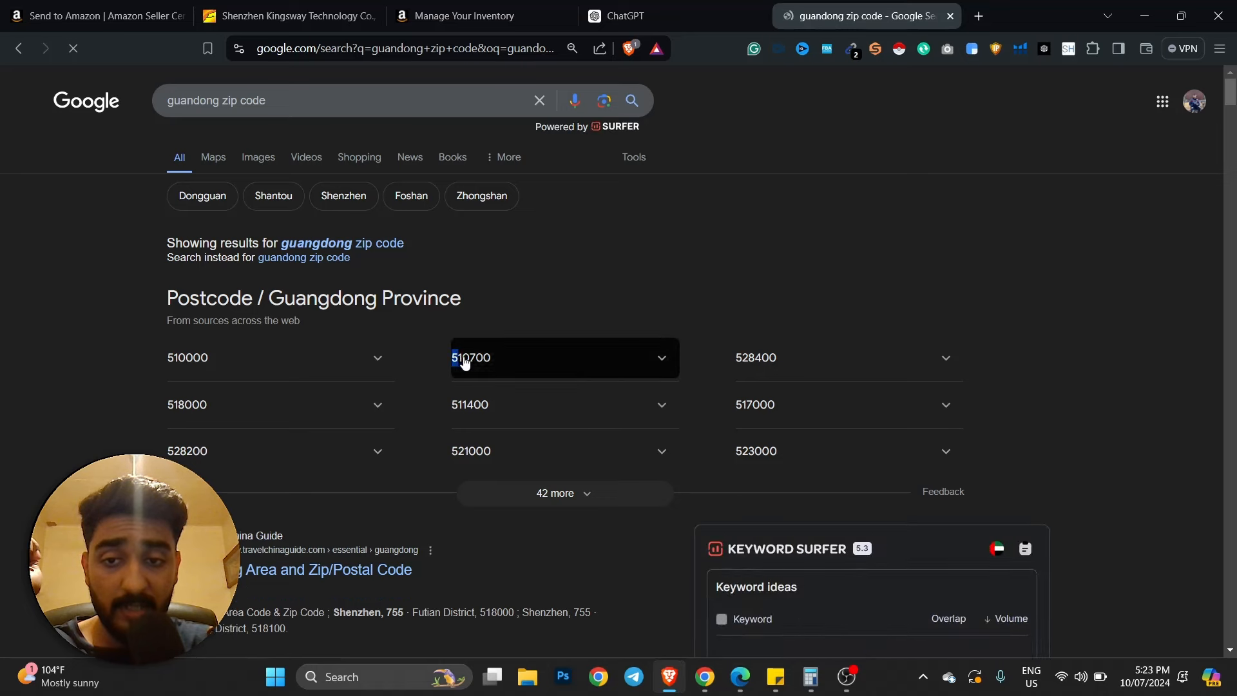
drag(454, 359, 493, 360)
key(ctrl+c)
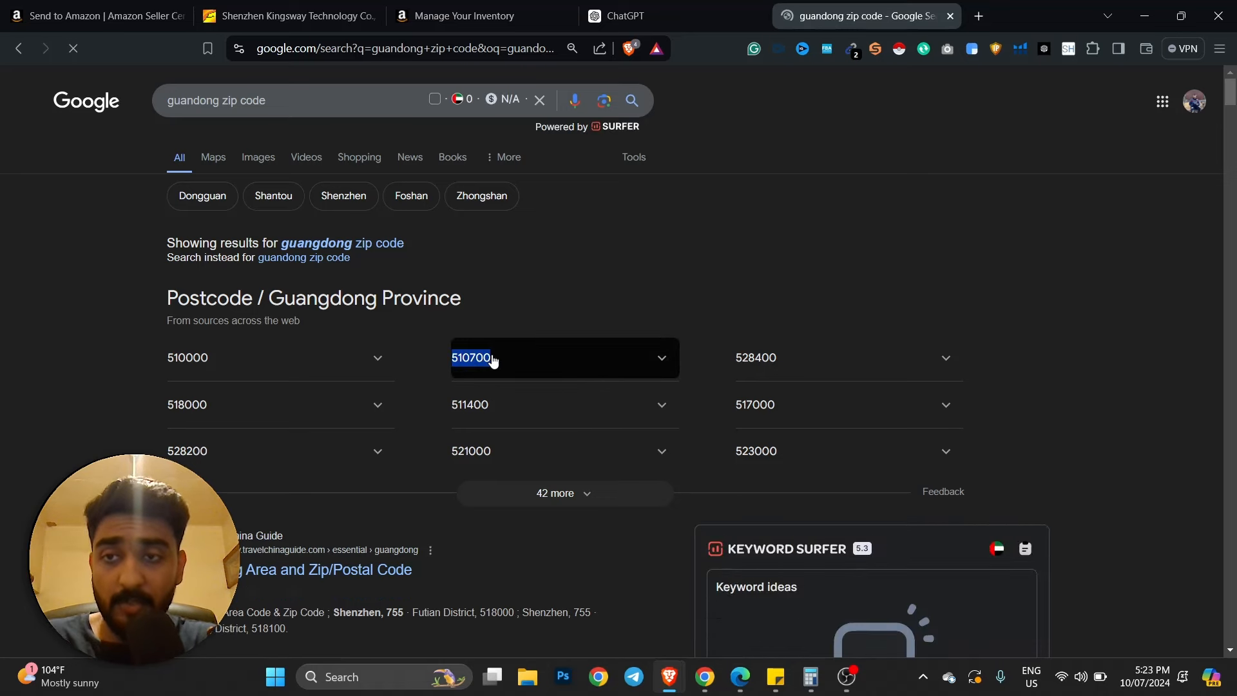
click(155, 16)
click(290, 16)
click(154, 16)
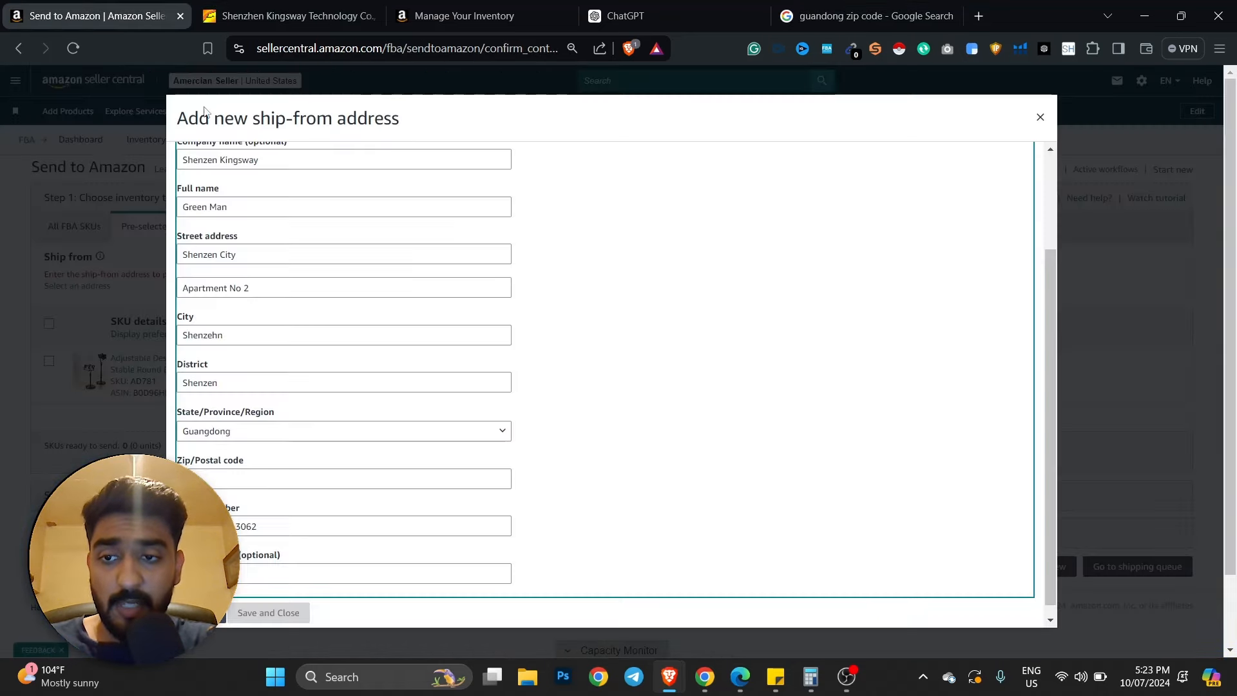
- Add postcode 510700, save the address and select it as ship-from
click(237, 485)
key(ctrl+v)
scroll(540, 455, down, 1)
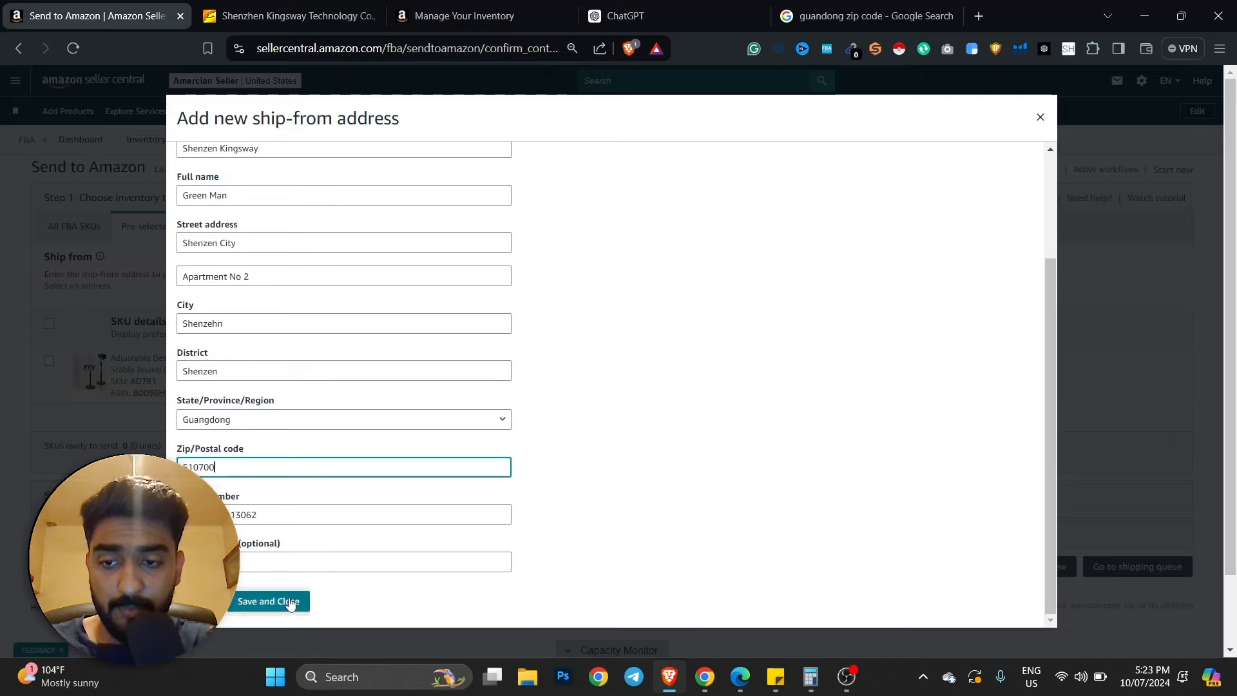
click(288, 602)
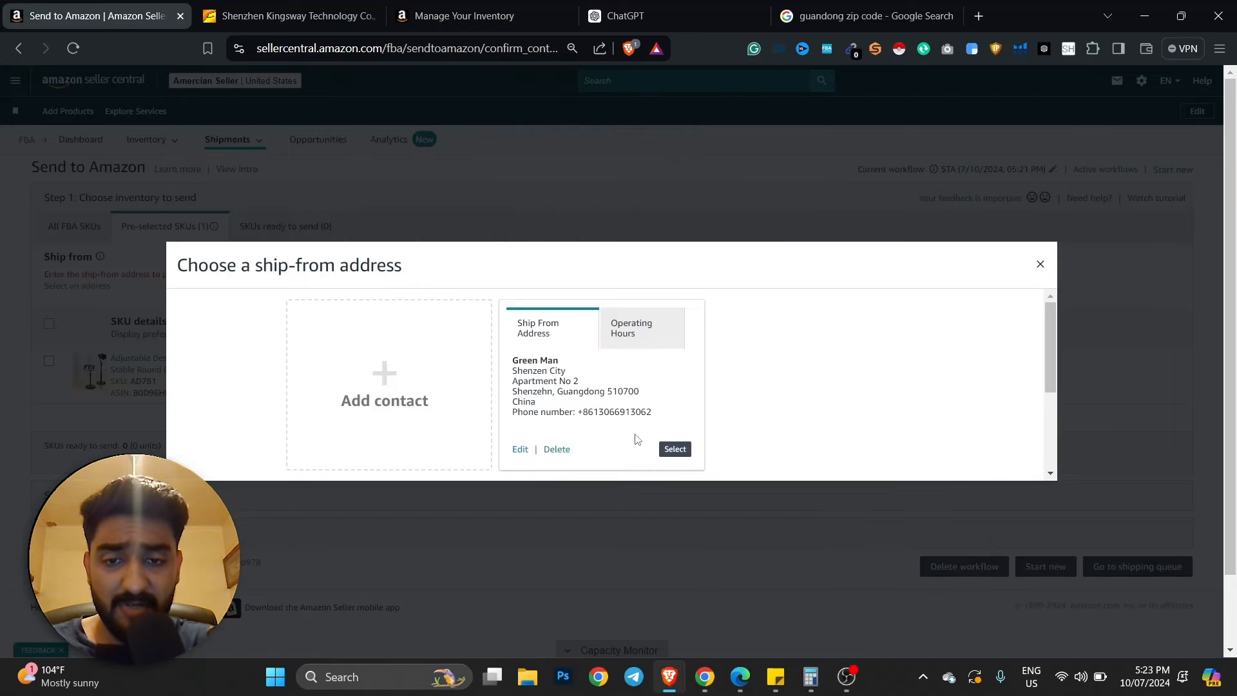
click(675, 450)
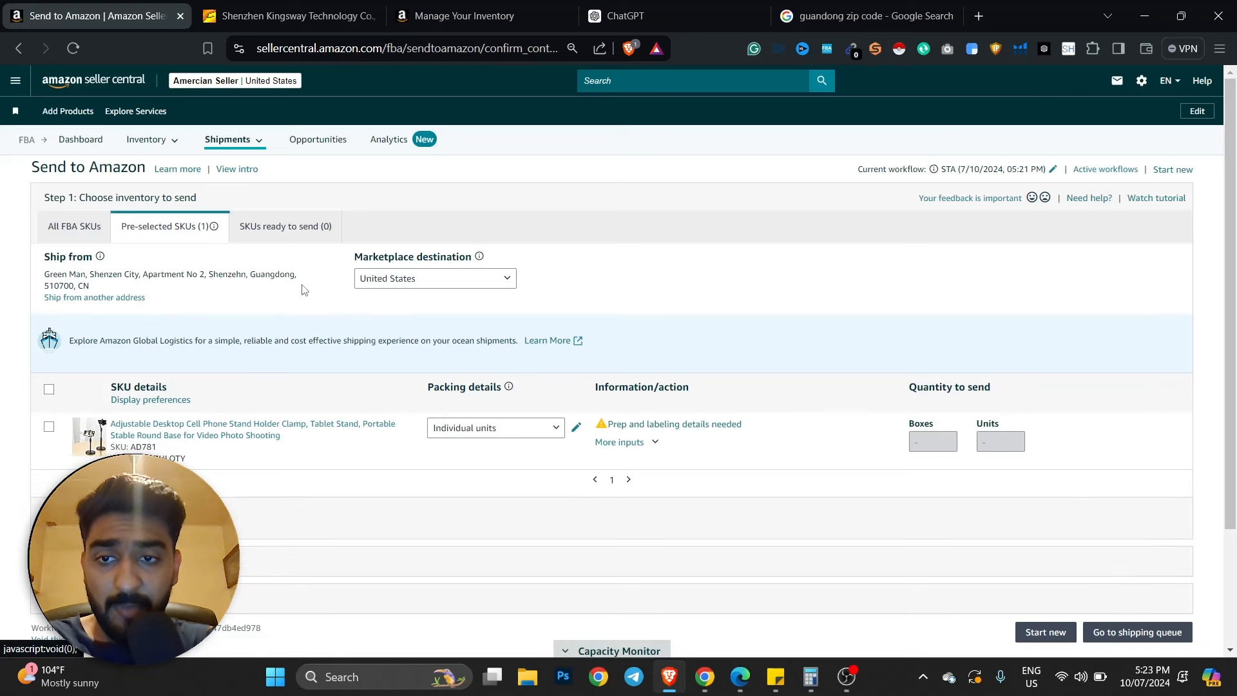
- Keep United States as the marketplace destination and close the Google search tab
click(426, 284)
click(422, 300)
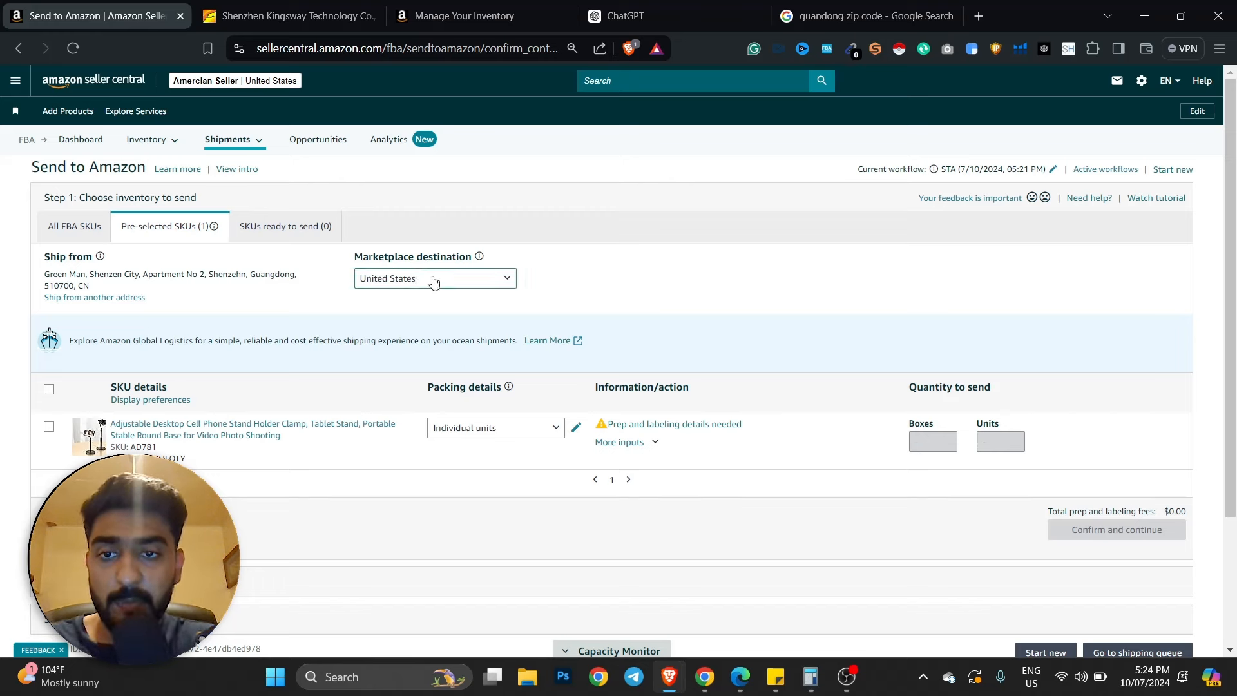
scroll(258, 358, down, 1)
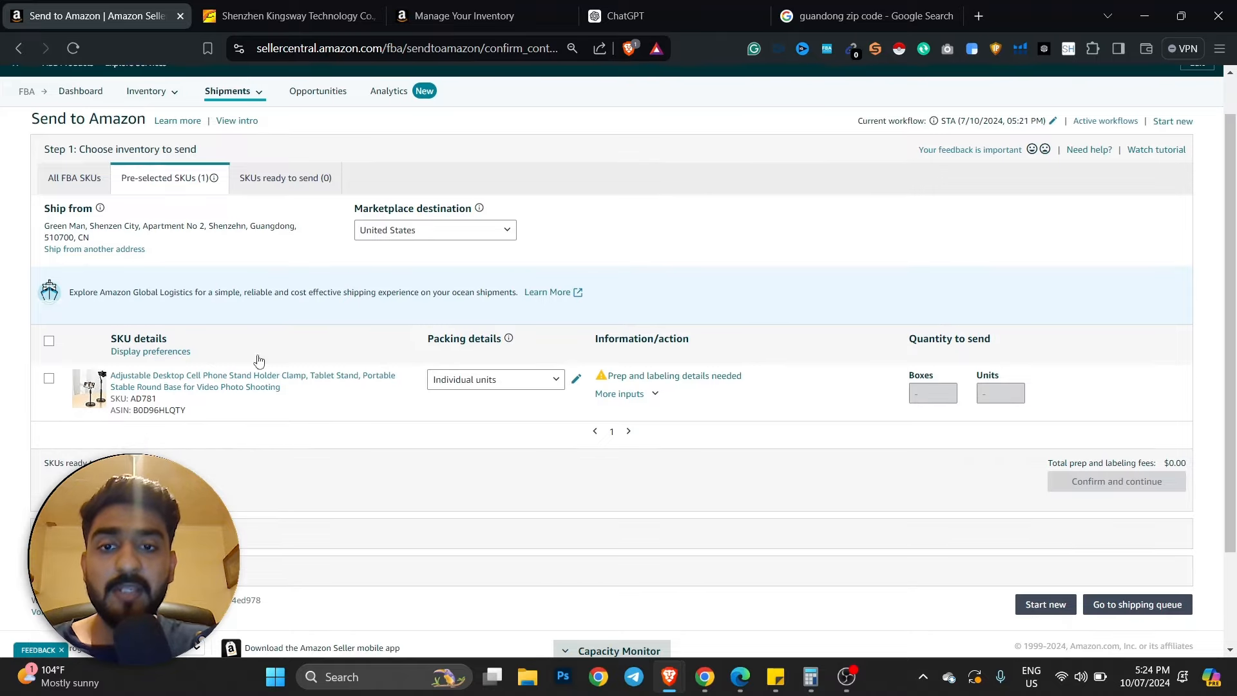
click(950, 16)
scroll(788, 189, down, 1)
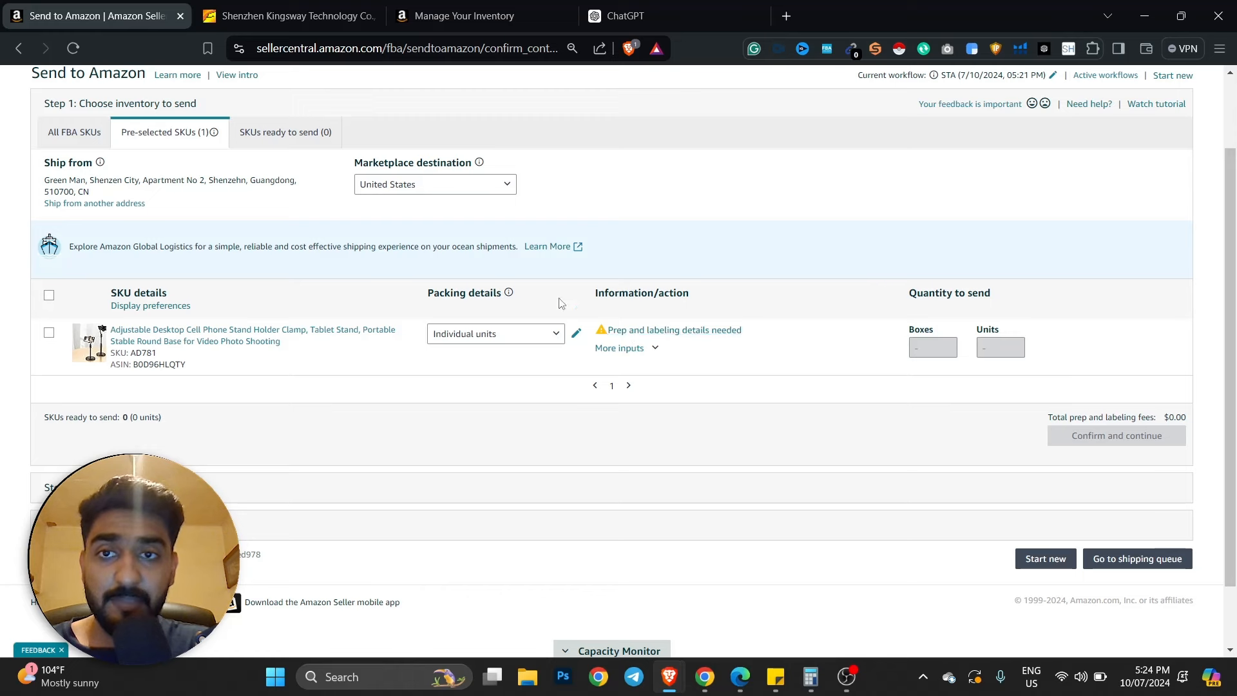
- Set the phone stand SKU's prep category to No prep needed, labelled by seller, and save
click(644, 331)
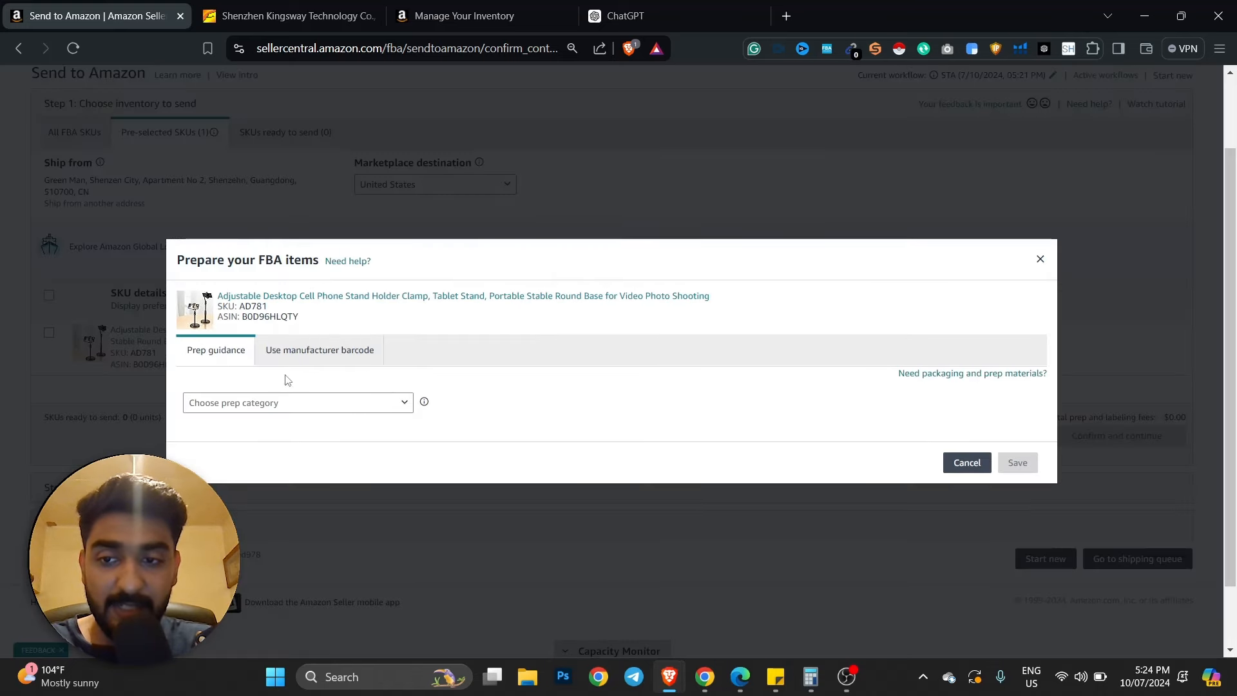
click(272, 404)
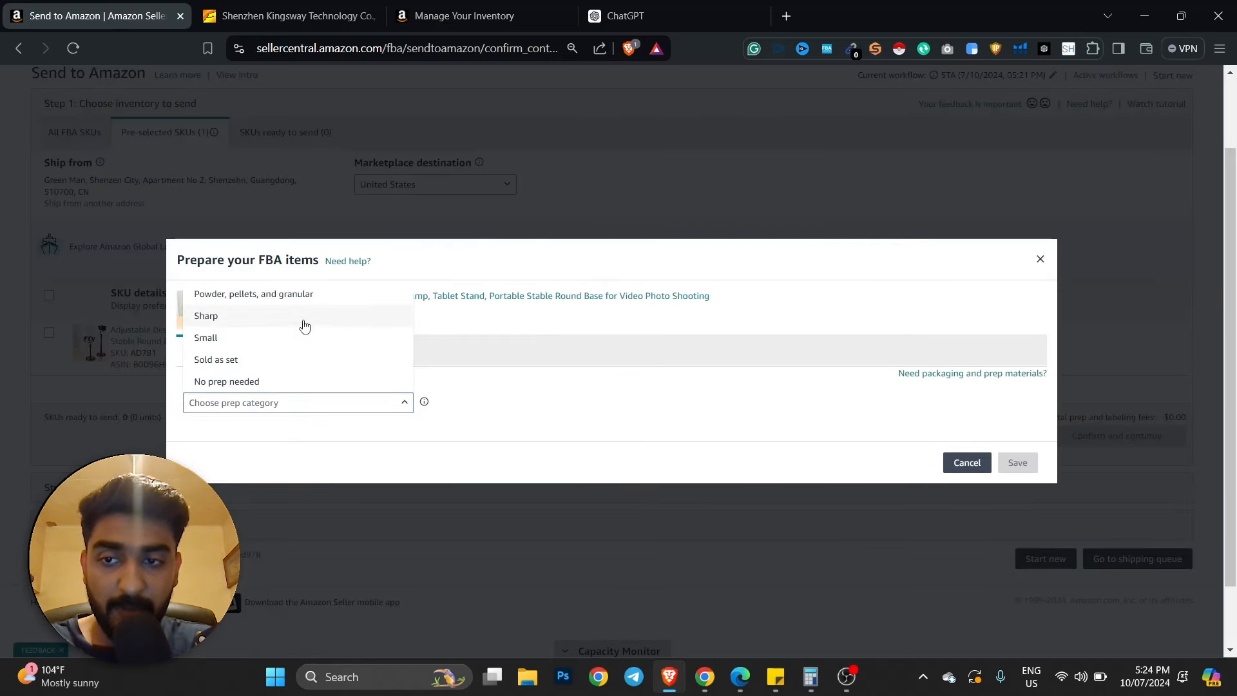
click(259, 383)
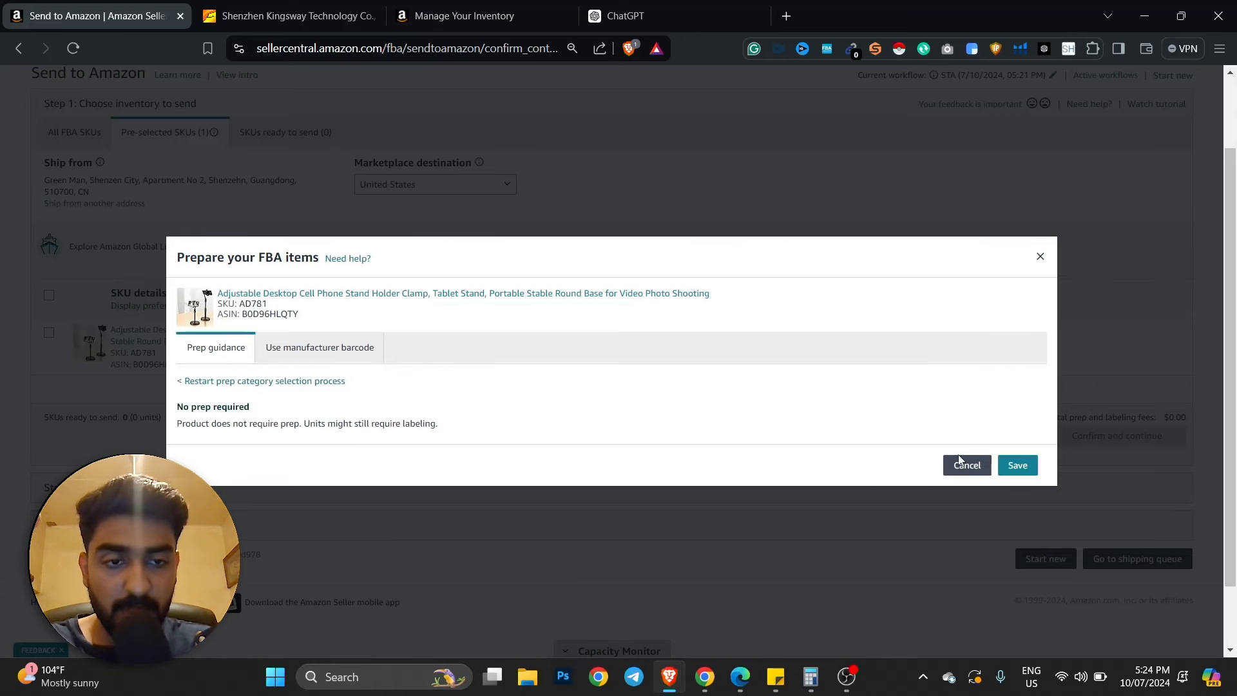
click(1017, 466)
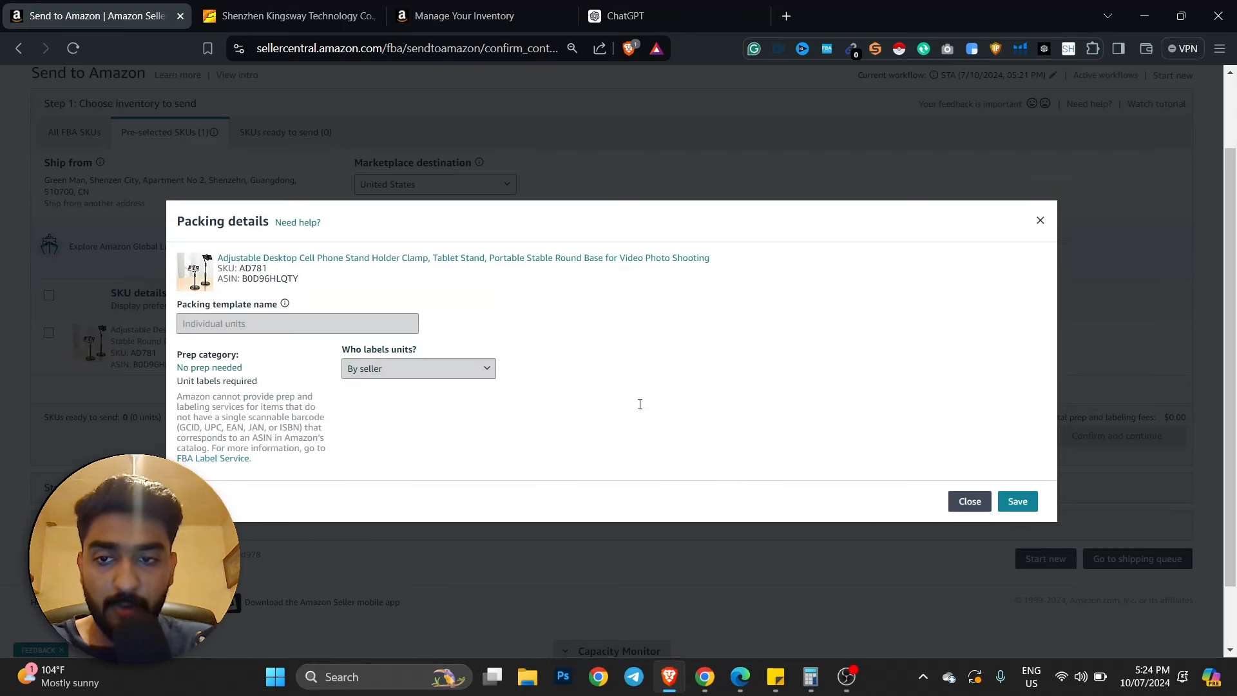
click(1017, 500)
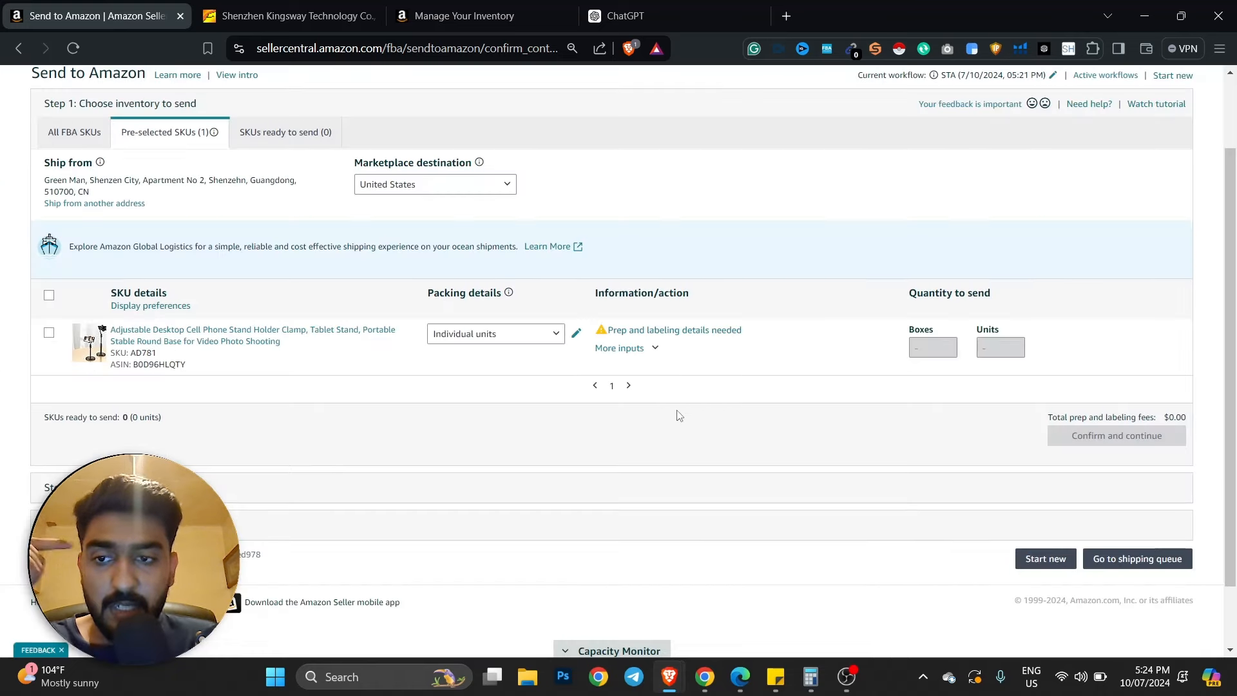
- Enter 50 units and mark them ready to pack
click(998, 349)
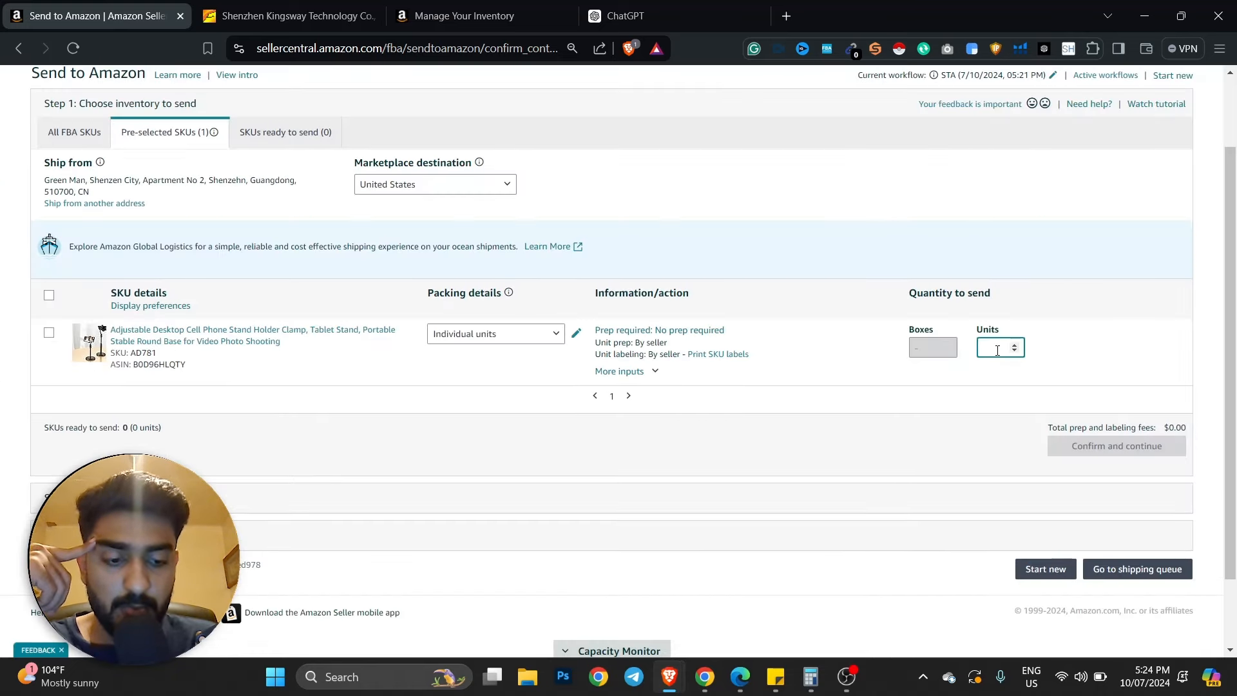
text(50)
click(988, 377)
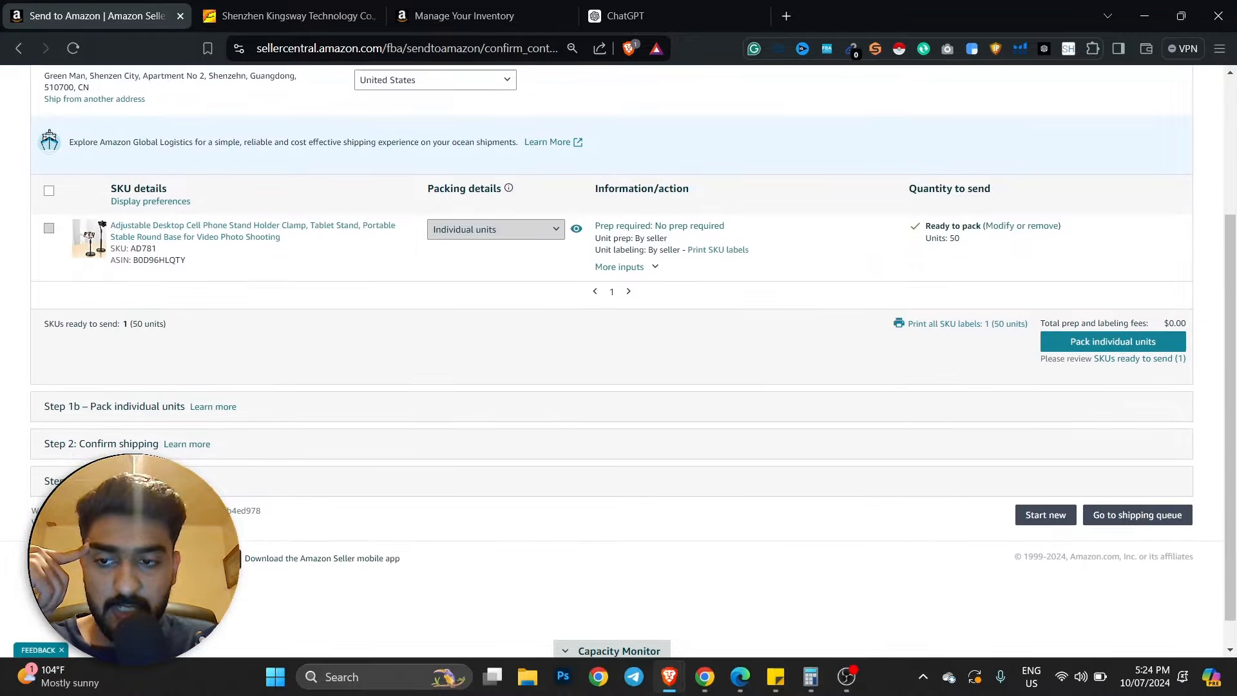
- Print all 50 SKU labels and save the labels PDF to Downloads
click(960, 293)
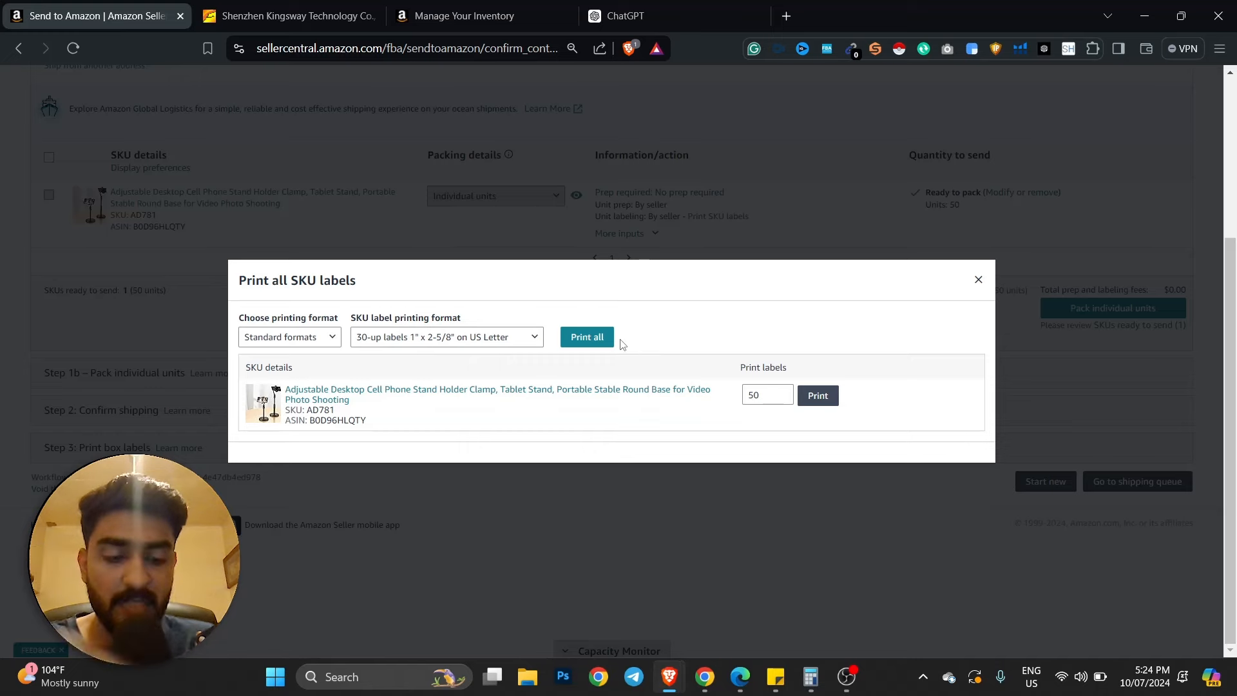
click(815, 398)
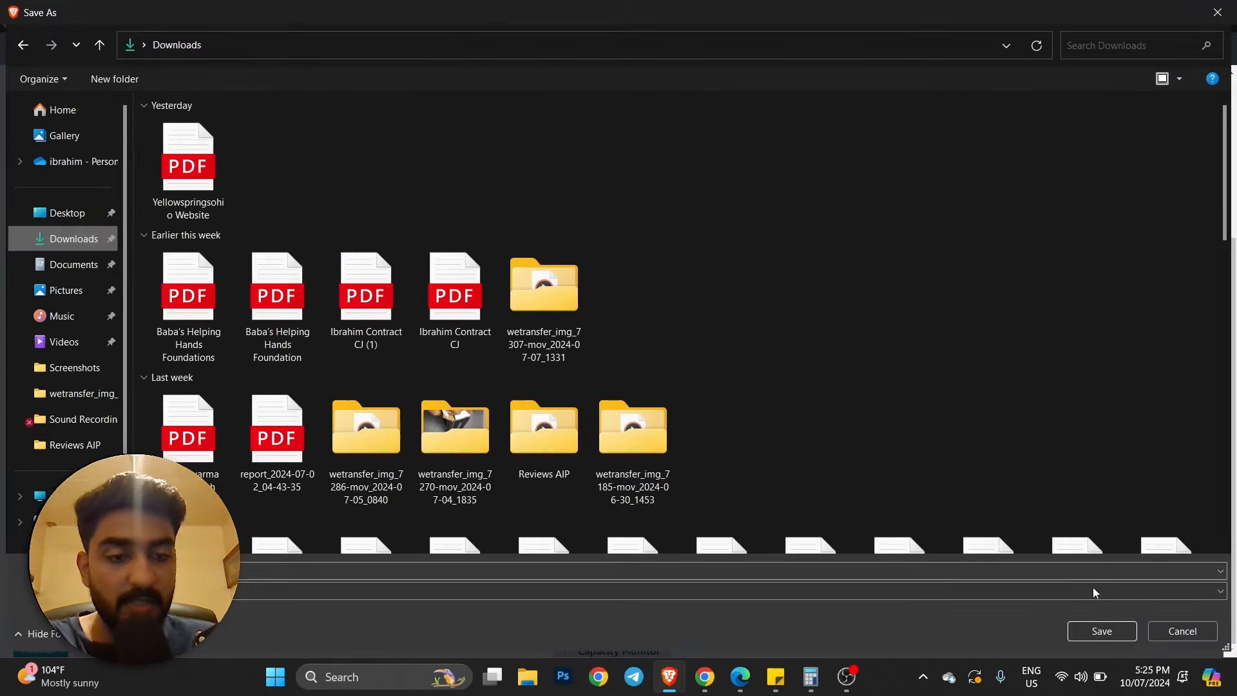
click(1096, 629)
click(1006, 97)
click(374, 18)
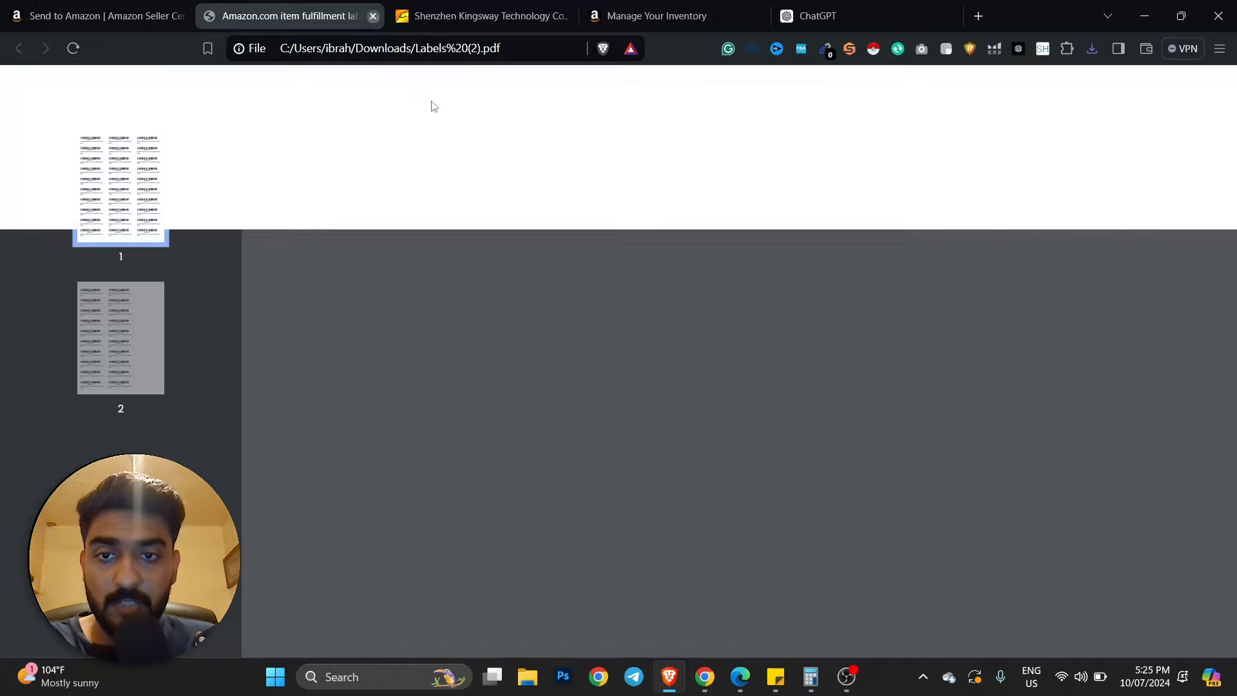
click(978, 279)
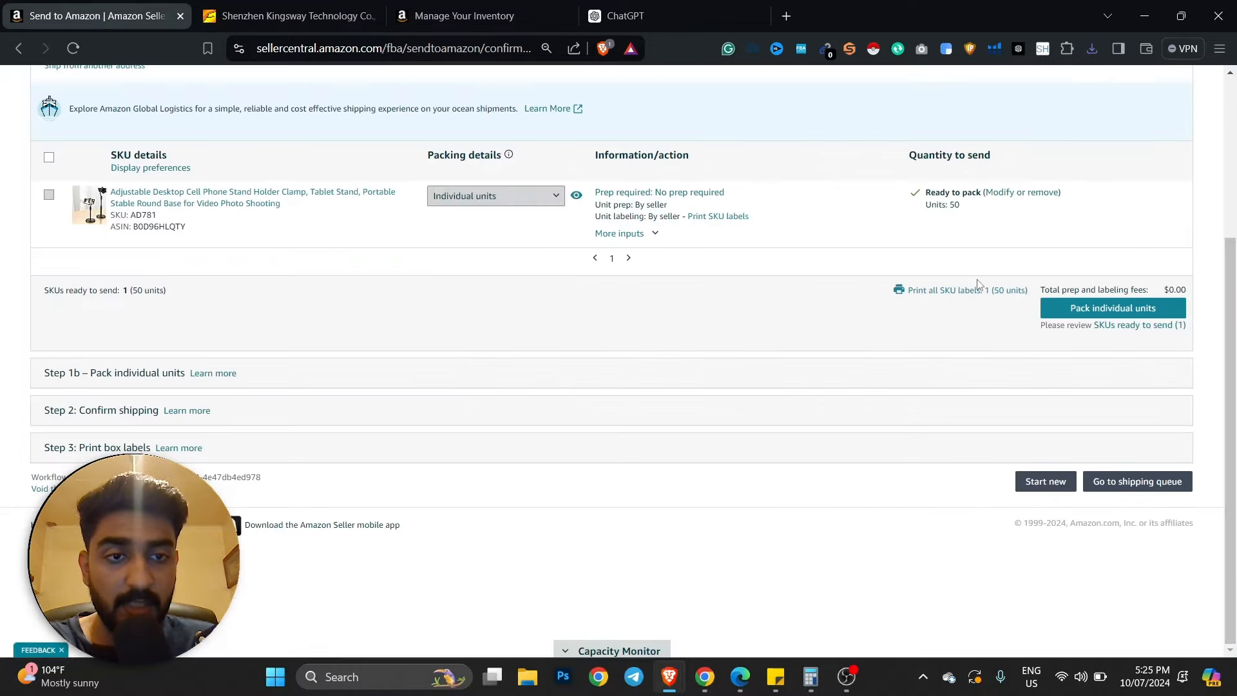
click(1113, 309)
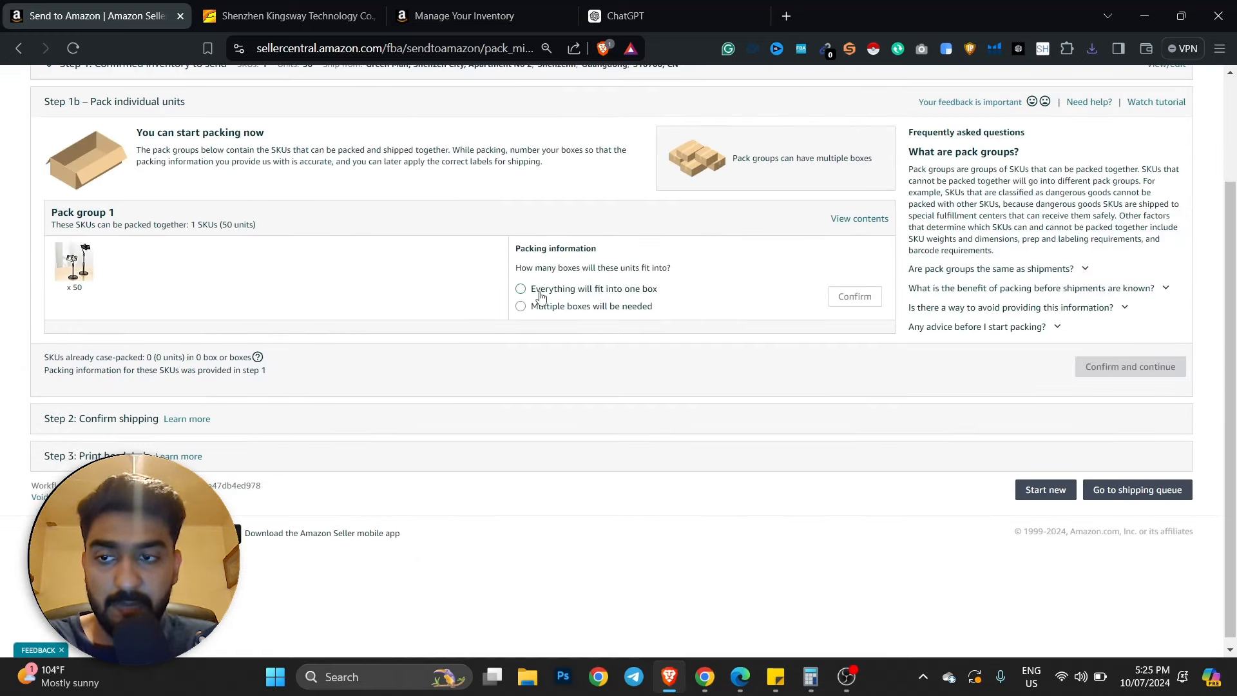
- Choose one box for everything, with 10 × 10 dimensions and weight 10
click(543, 295)
click(854, 297)
click(684, 279)
text(10)
key(Tab)
text(10)
key(Tab)
text(10)
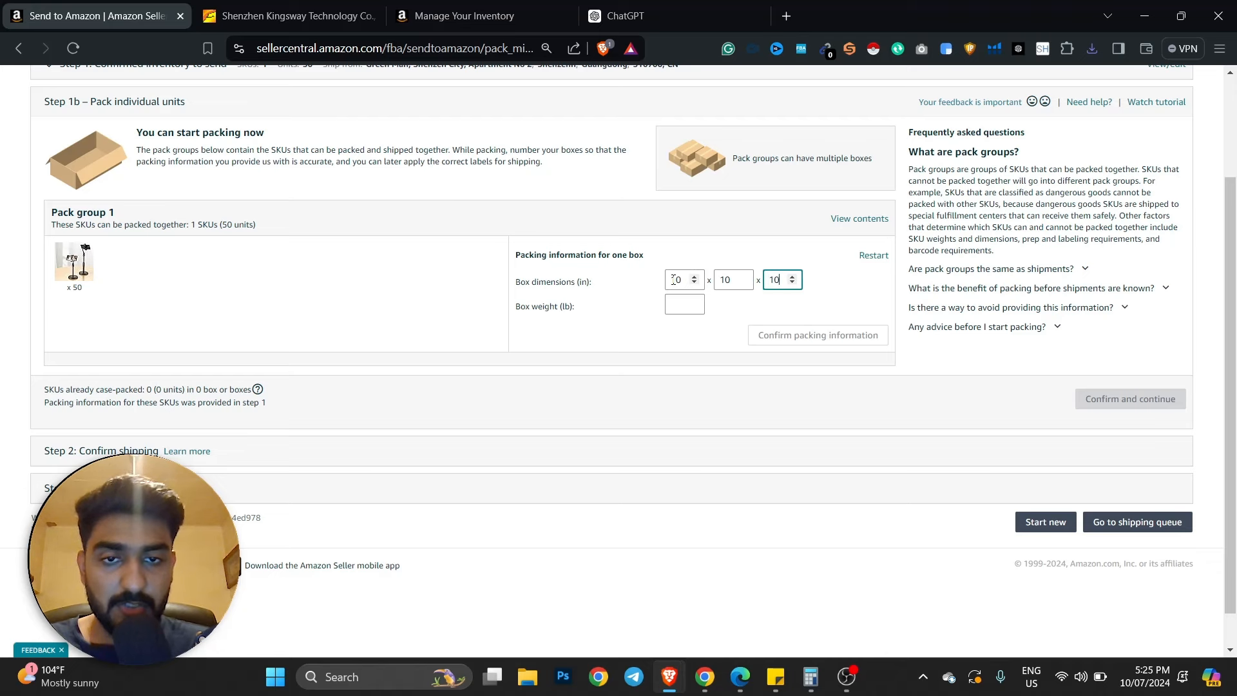
click(587, 305)
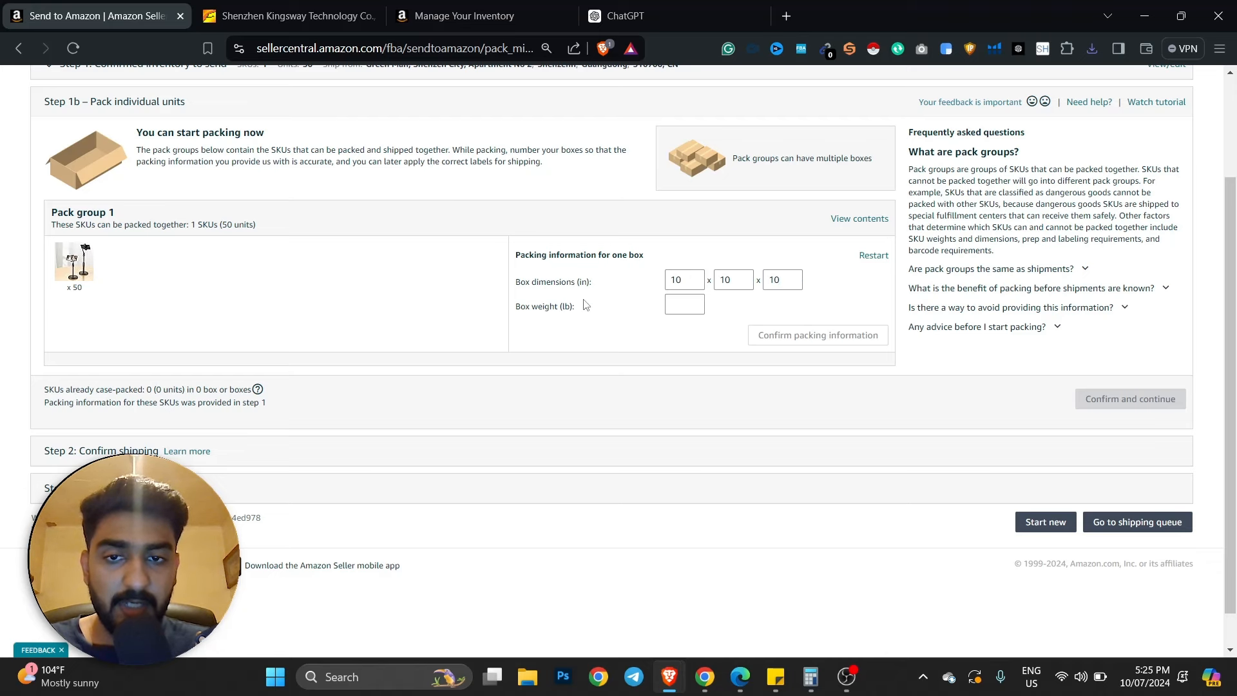
click(679, 311)
text(10)
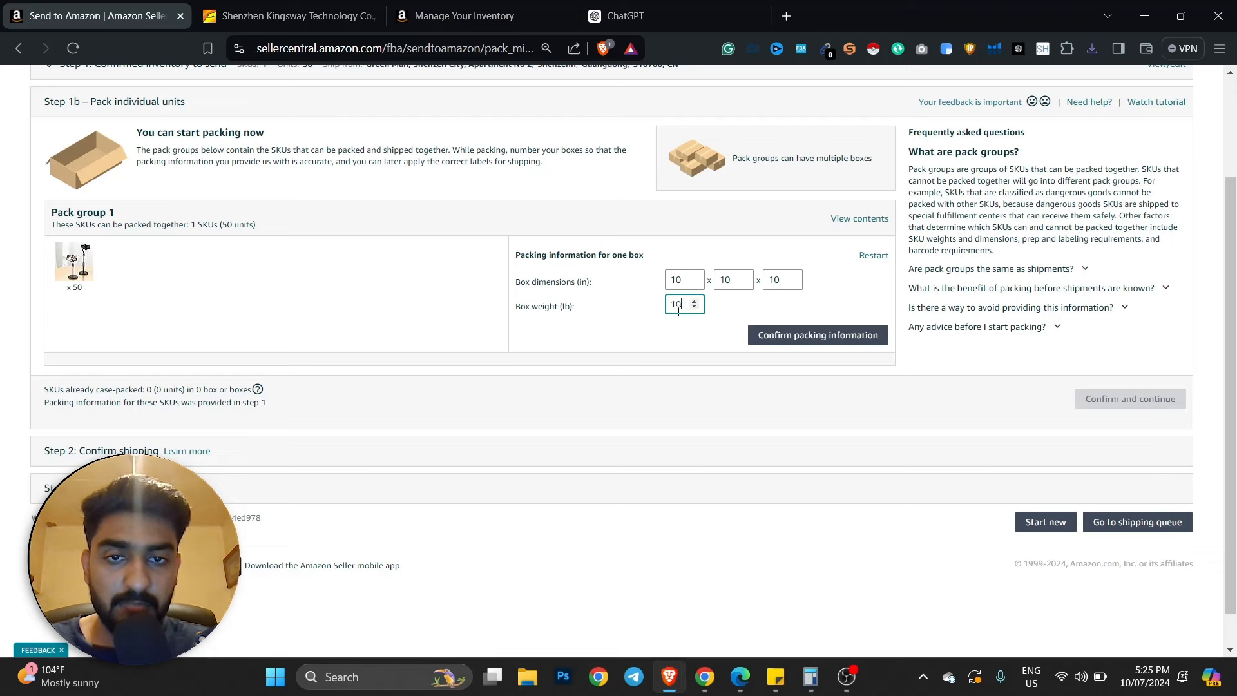
click(817, 340)
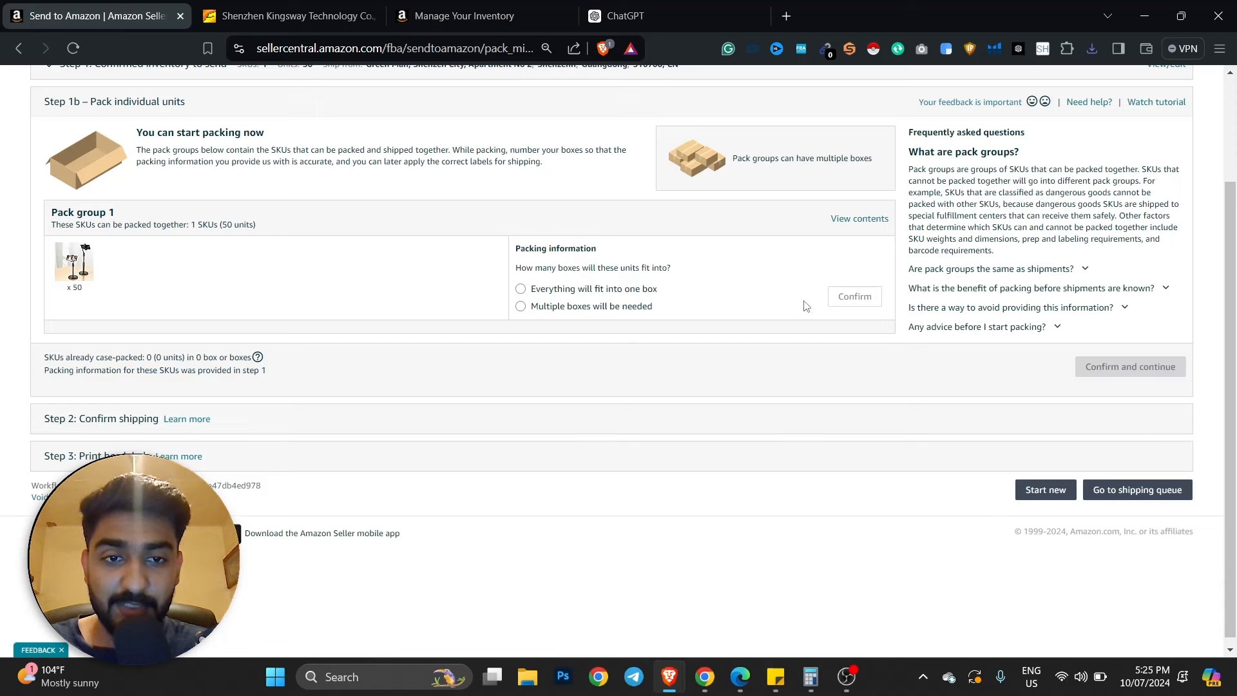
- Reconfirm the one-box choice and box weight, then submit the packing information
click(584, 291)
click(830, 302)
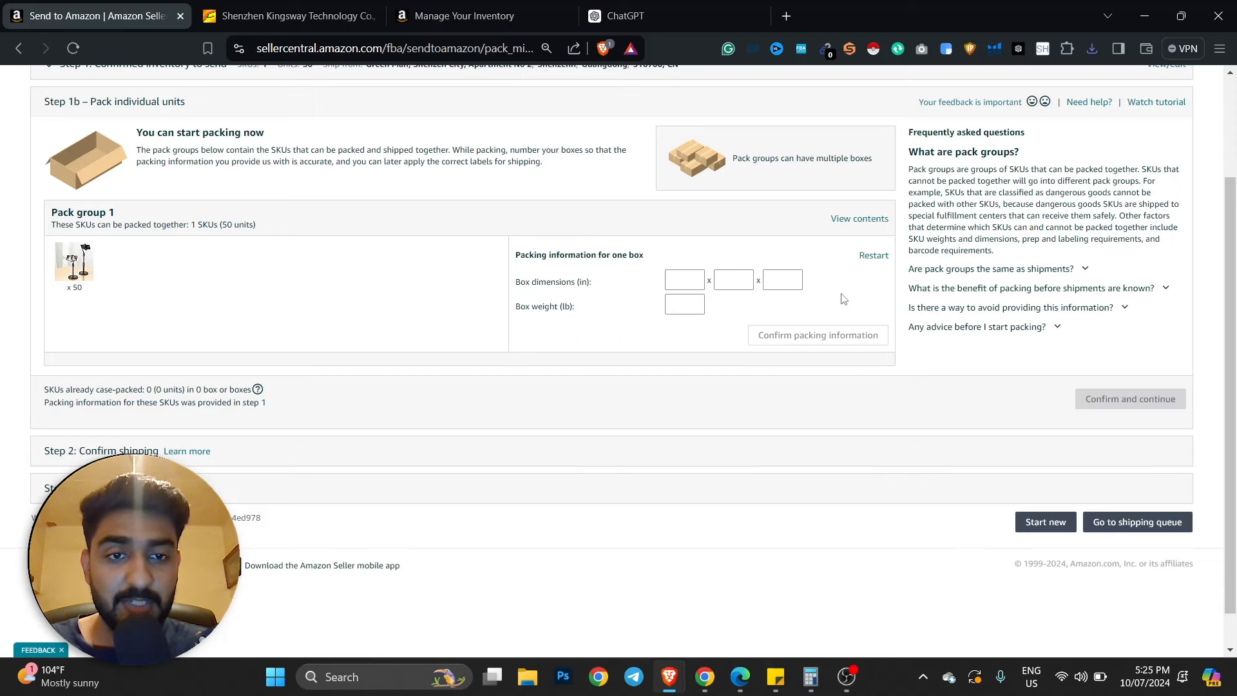
click(680, 306)
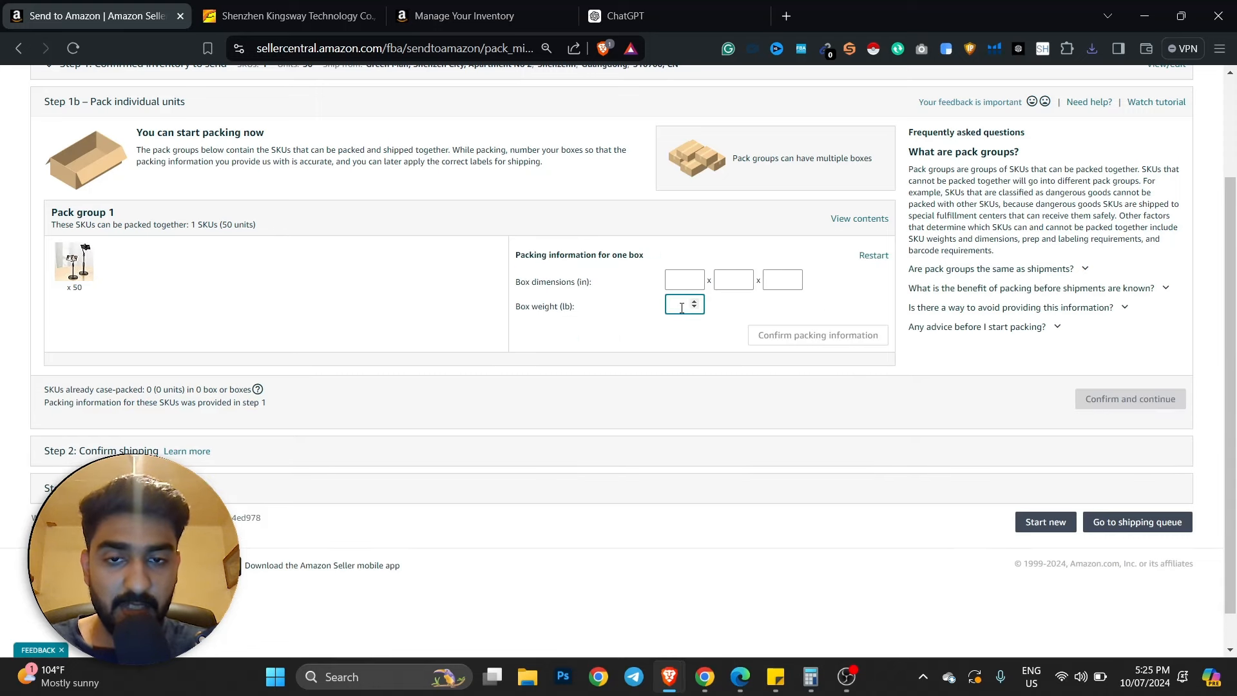
click(618, 315)
click(818, 335)
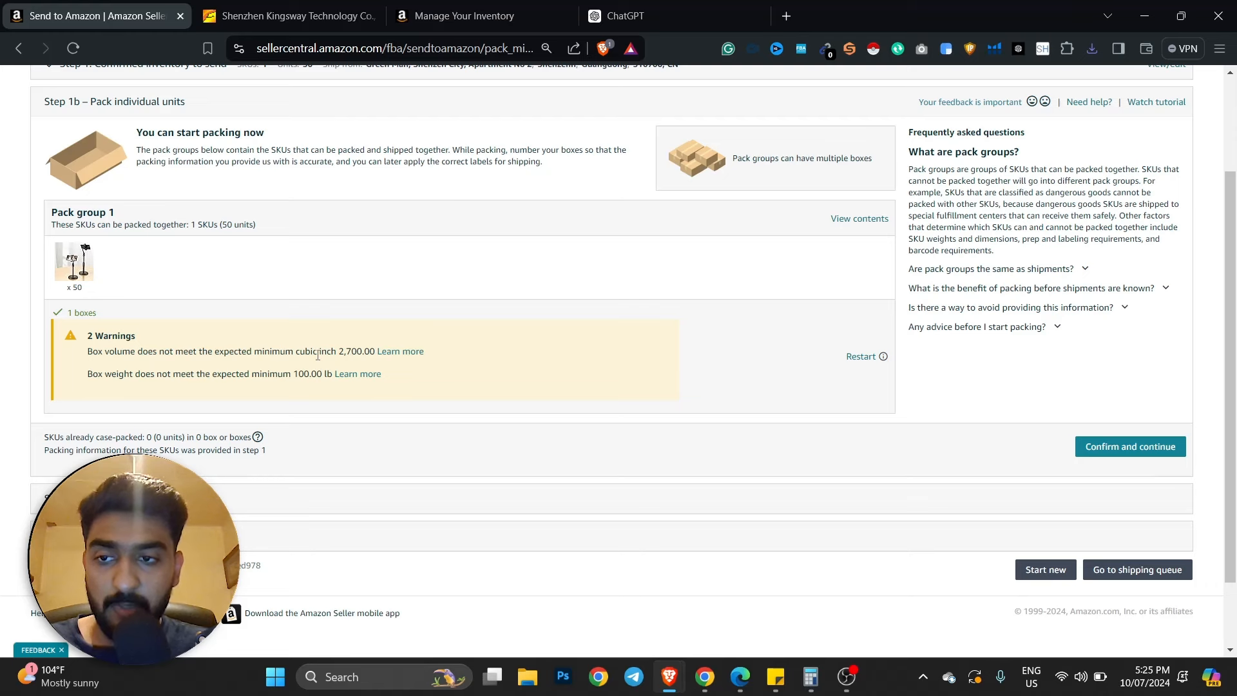
- Review the warning about the 2,700.00 cubic inch minimum box volume
drag(189, 354, 293, 354)
click(293, 354)
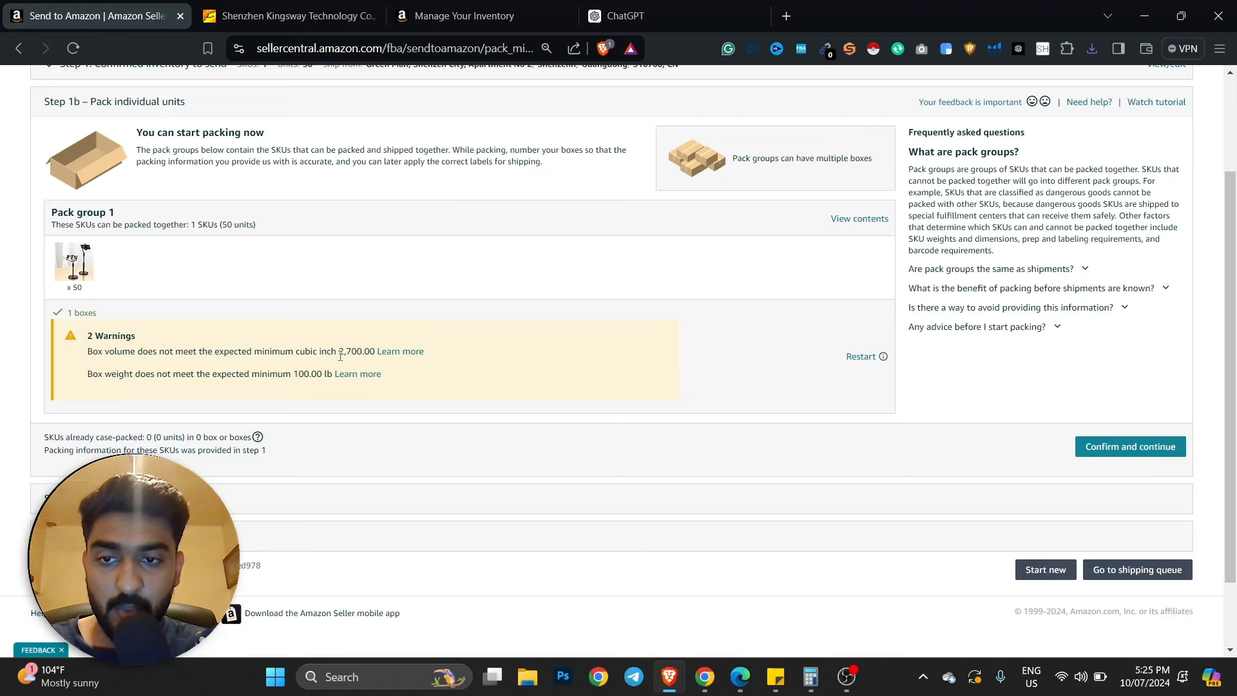
double_click(341, 353)
click(341, 354)
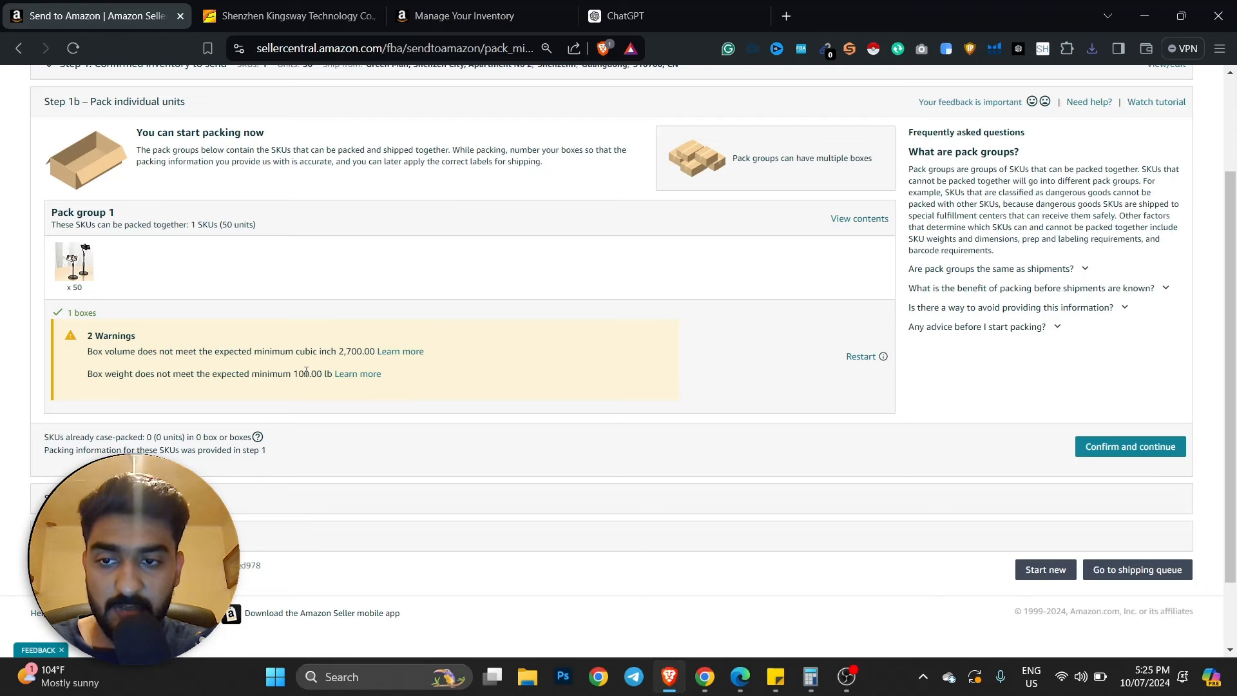
- Restart the pack group's packing information and confirm everything fits into one box
click(861, 358)
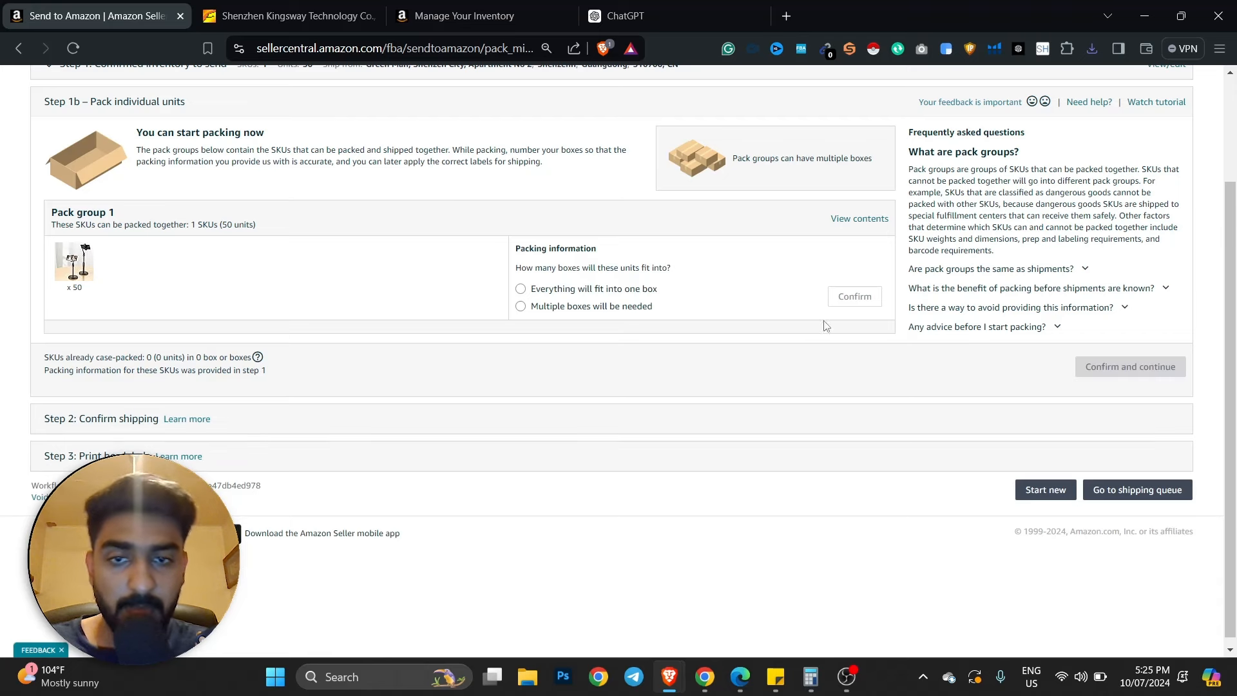
click(572, 306)
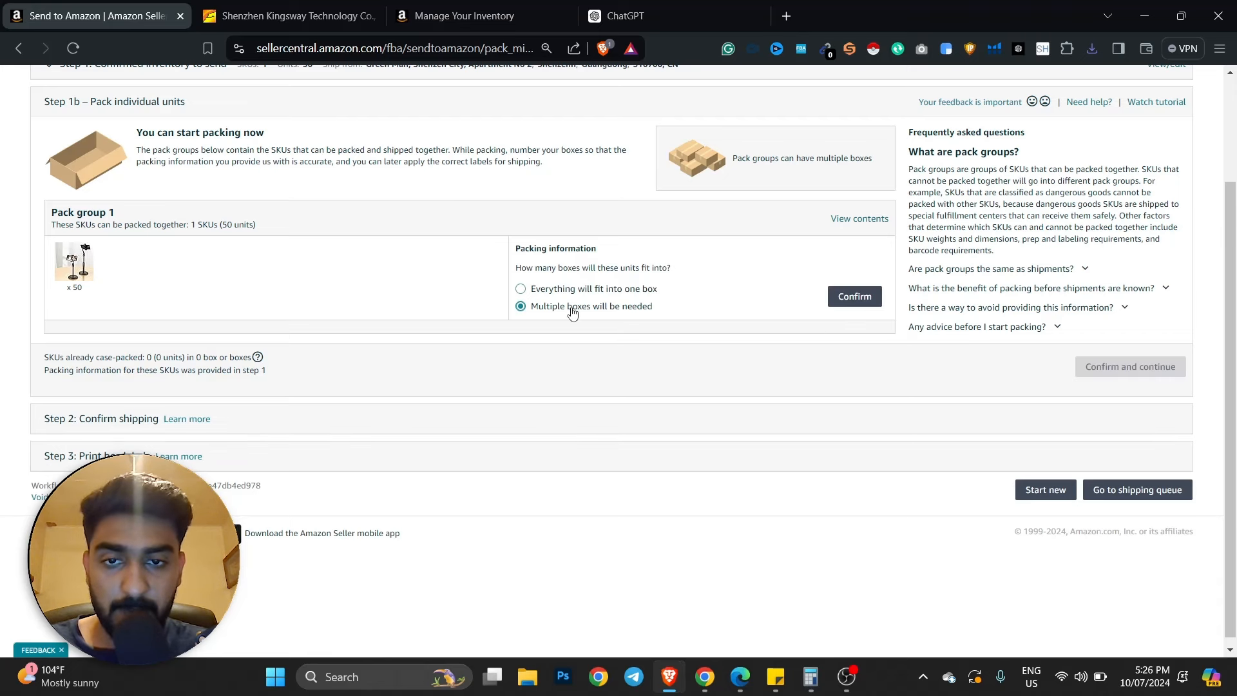
click(635, 294)
click(846, 299)
- Enter box dimensions of 4 x 5 x 5 in, replacing the mistyped values
click(679, 281)
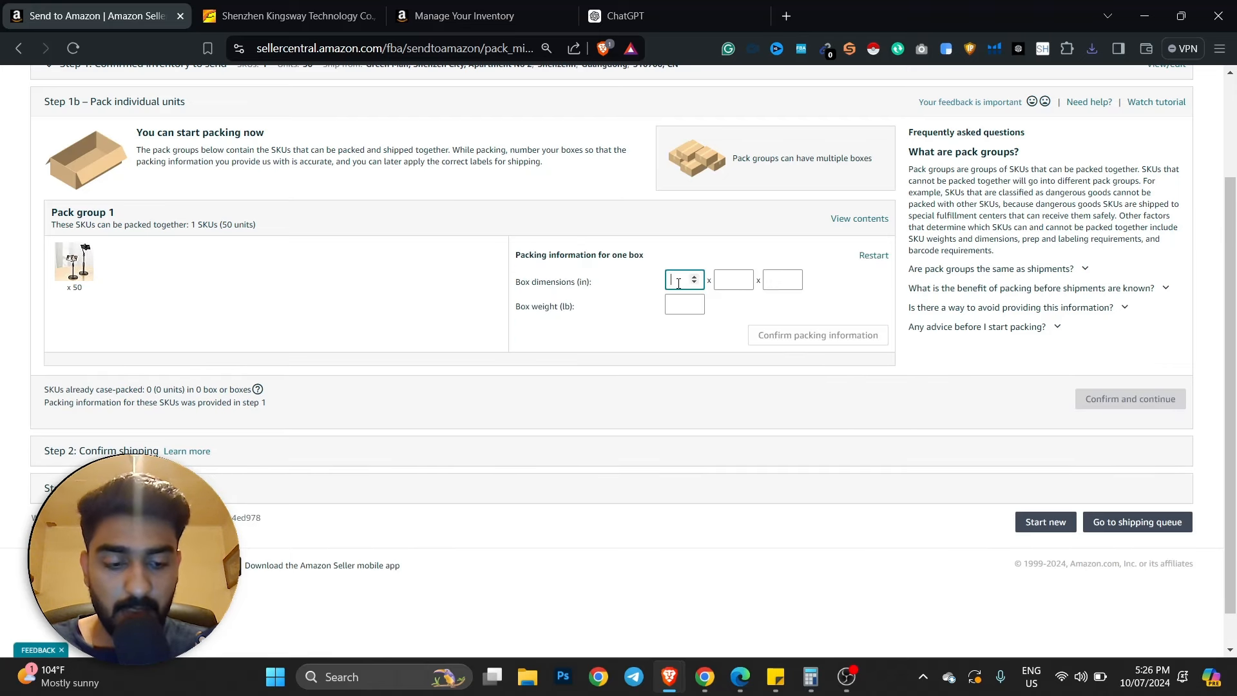
text(15)
key(Tab)
text(1)
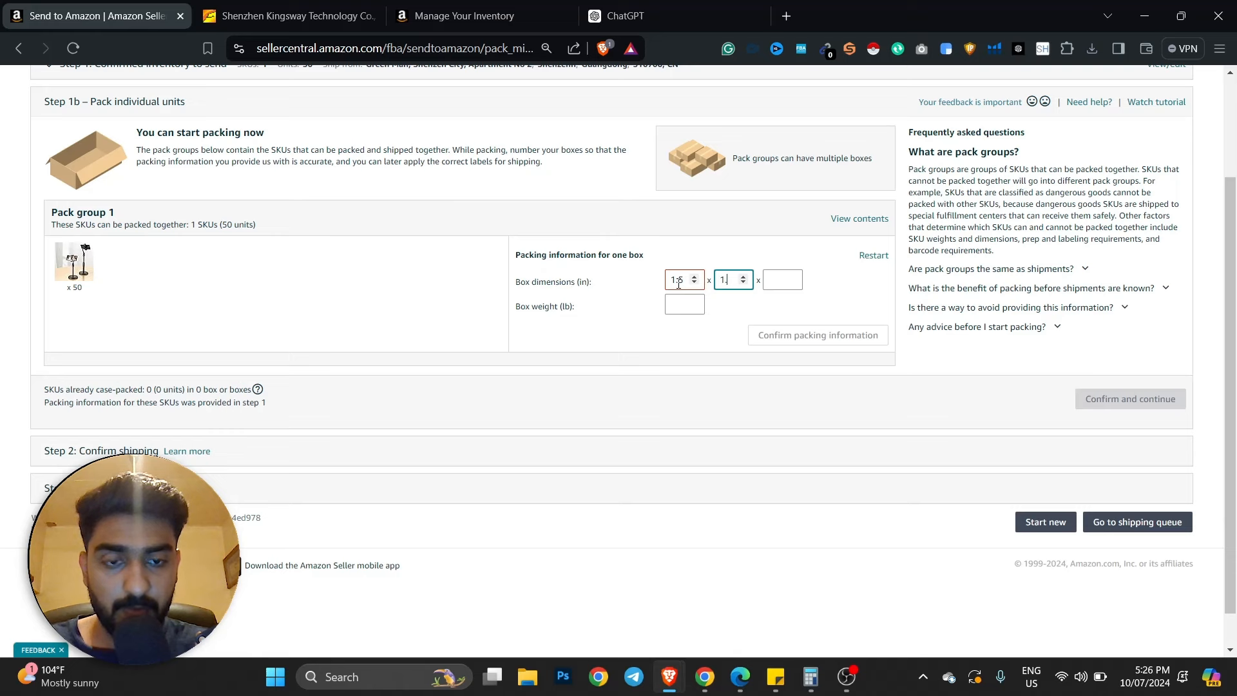
text(.4)
click(678, 281)
double_click(678, 282)
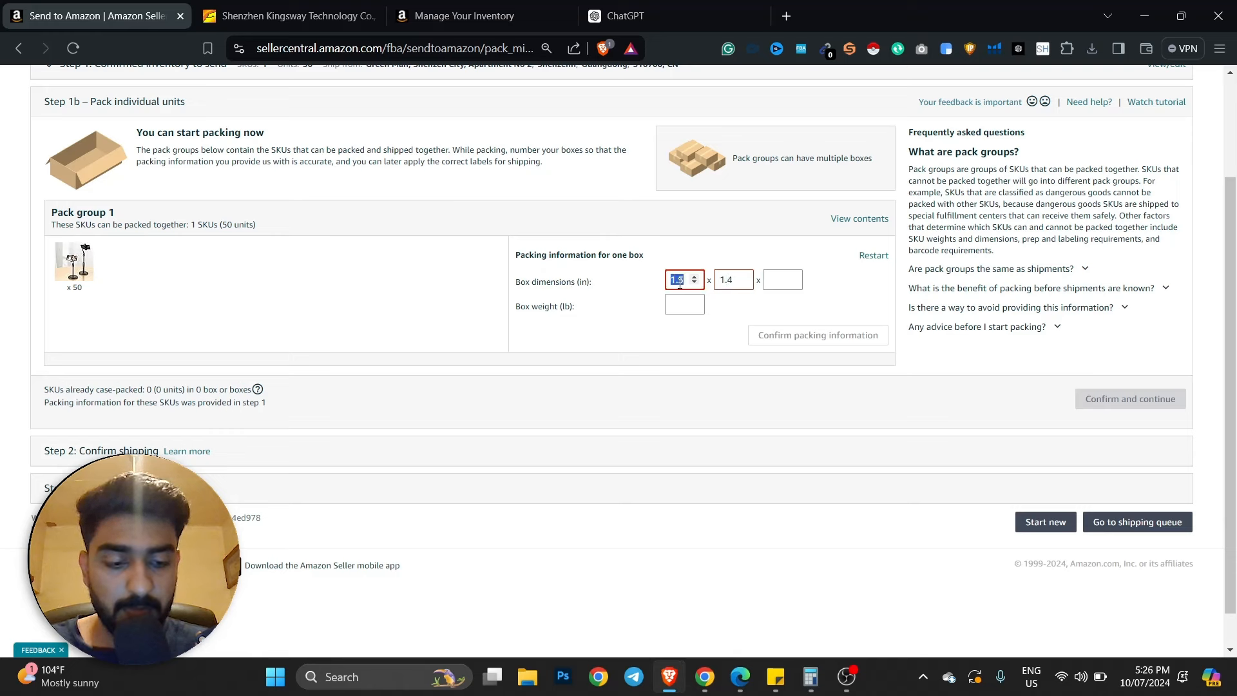
text(4)
double_click(729, 285)
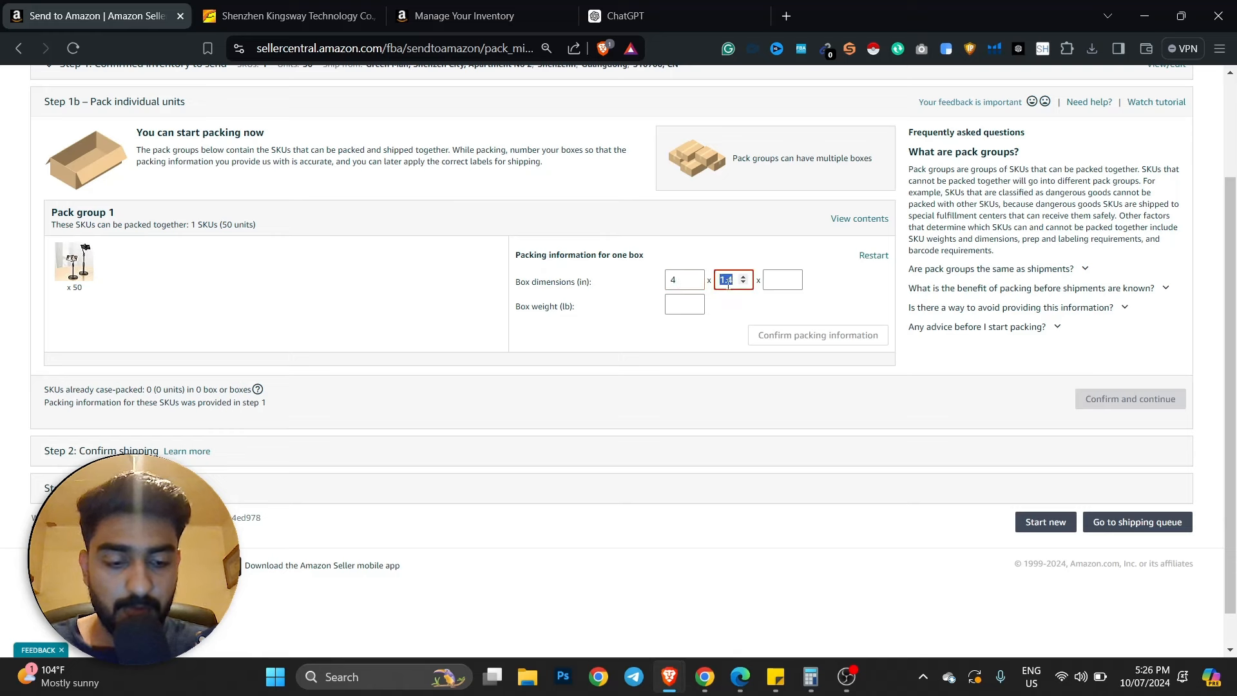
text(5)
key(Tab)
text(5)
click(723, 328)
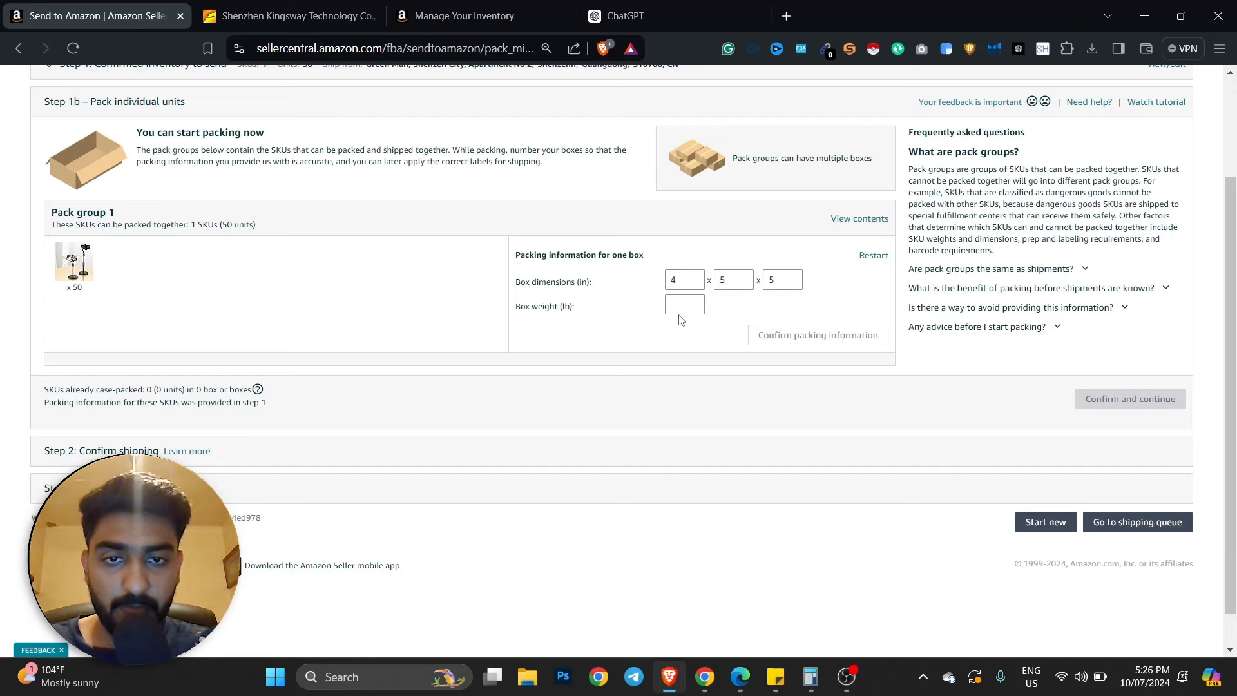
- Set the box weight to 1 lb, confirm packing information and continue
click(680, 307)
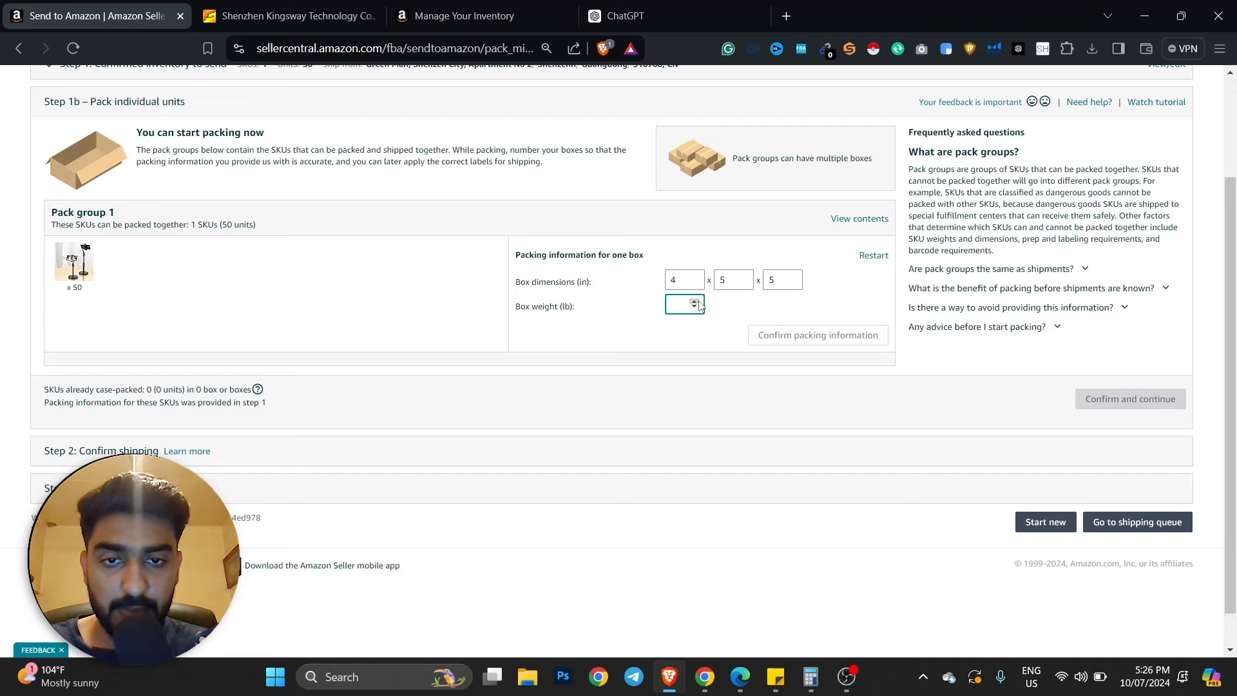
text(1)
key(Tab)
key(Return)
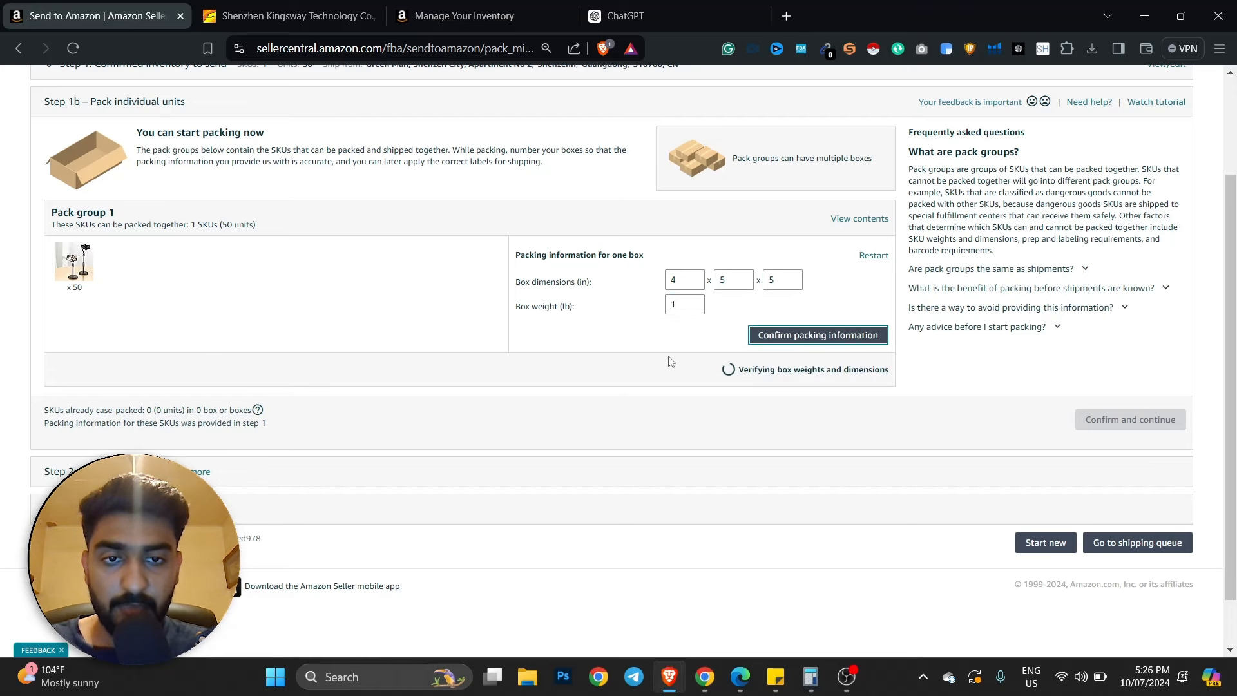
click(1130, 447)
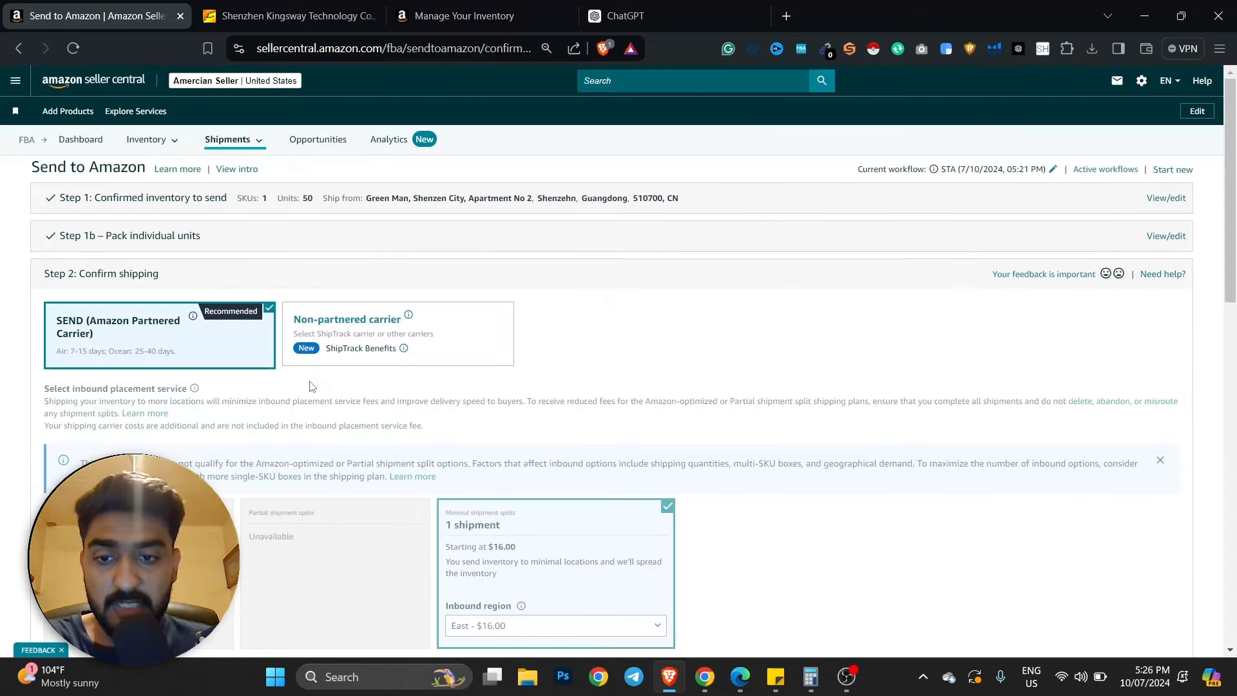
scroll(331, 387, down, 4)
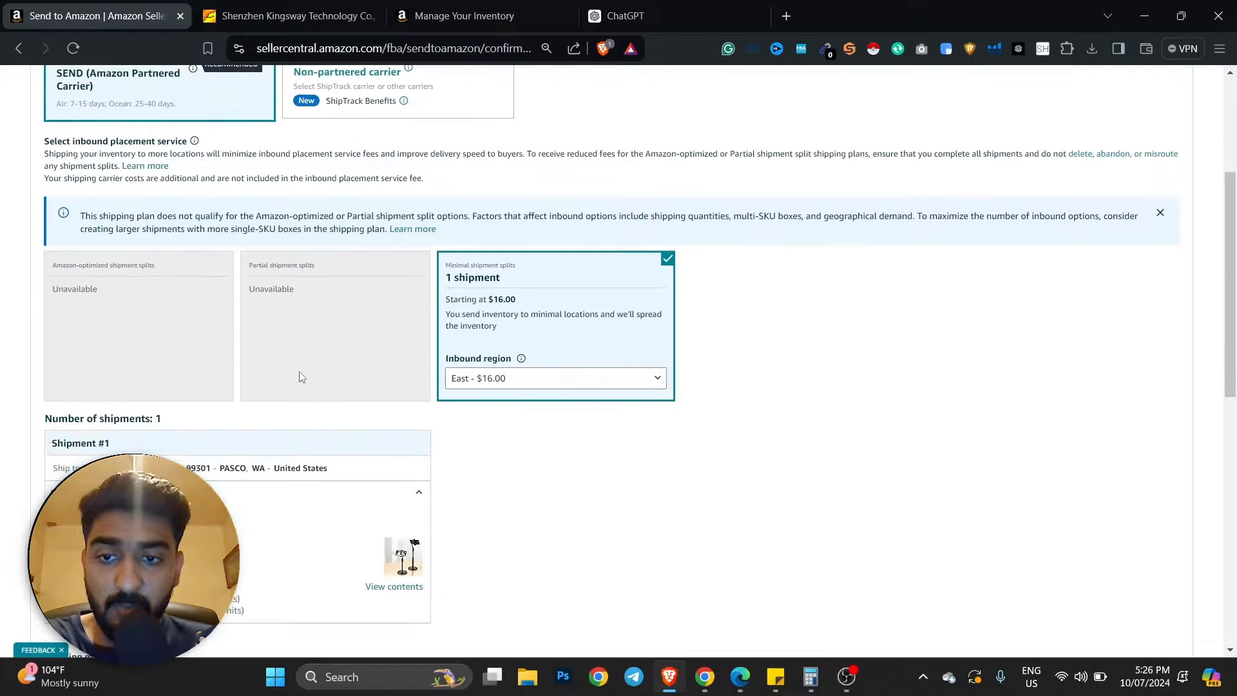
scroll(300, 373, up, 2)
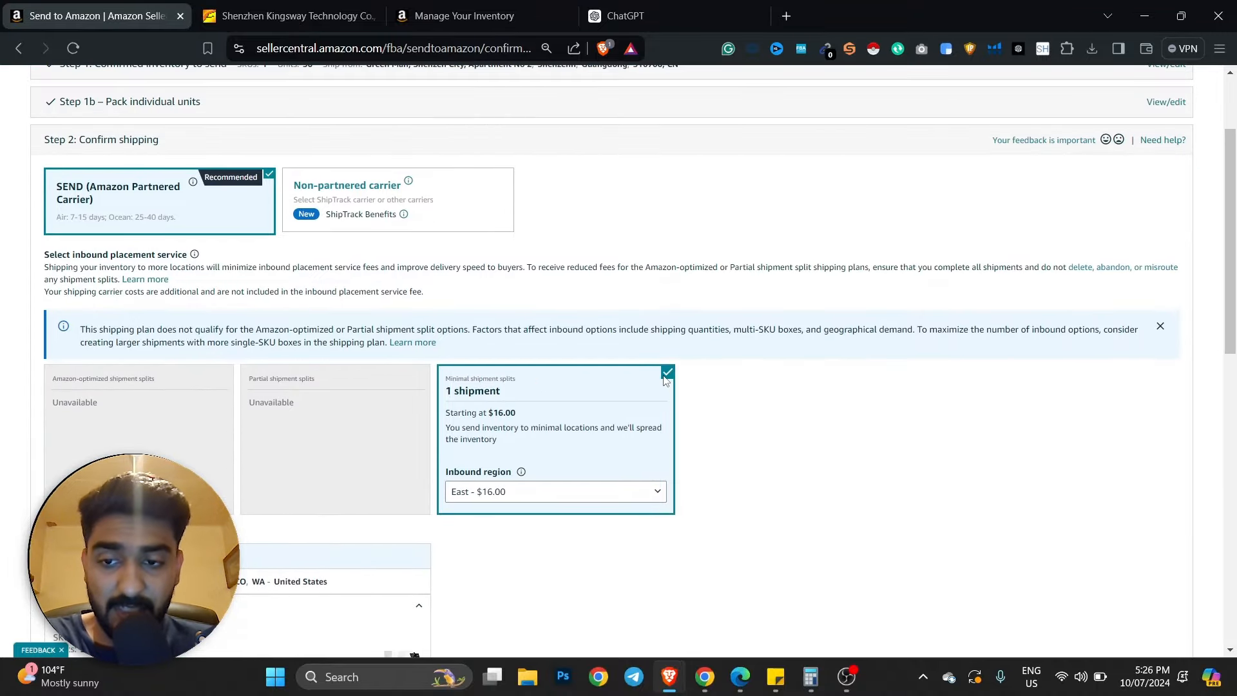
scroll(666, 380, down, 4)
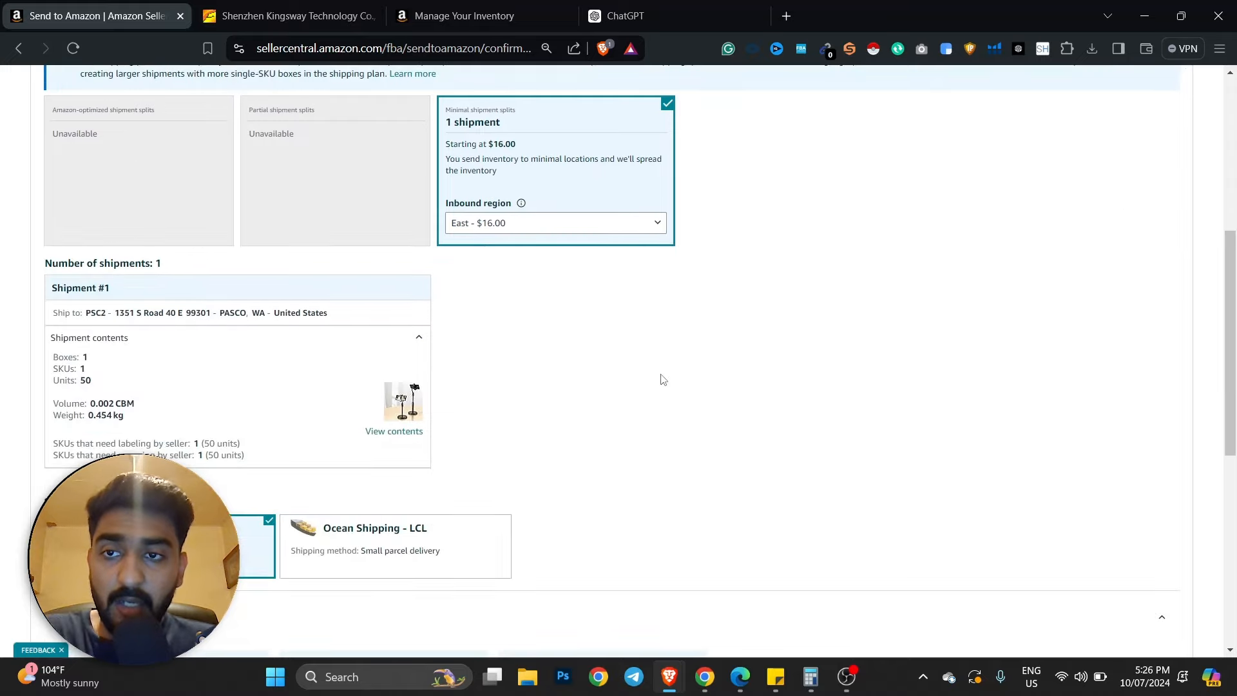
scroll(420, 364, up, 2)
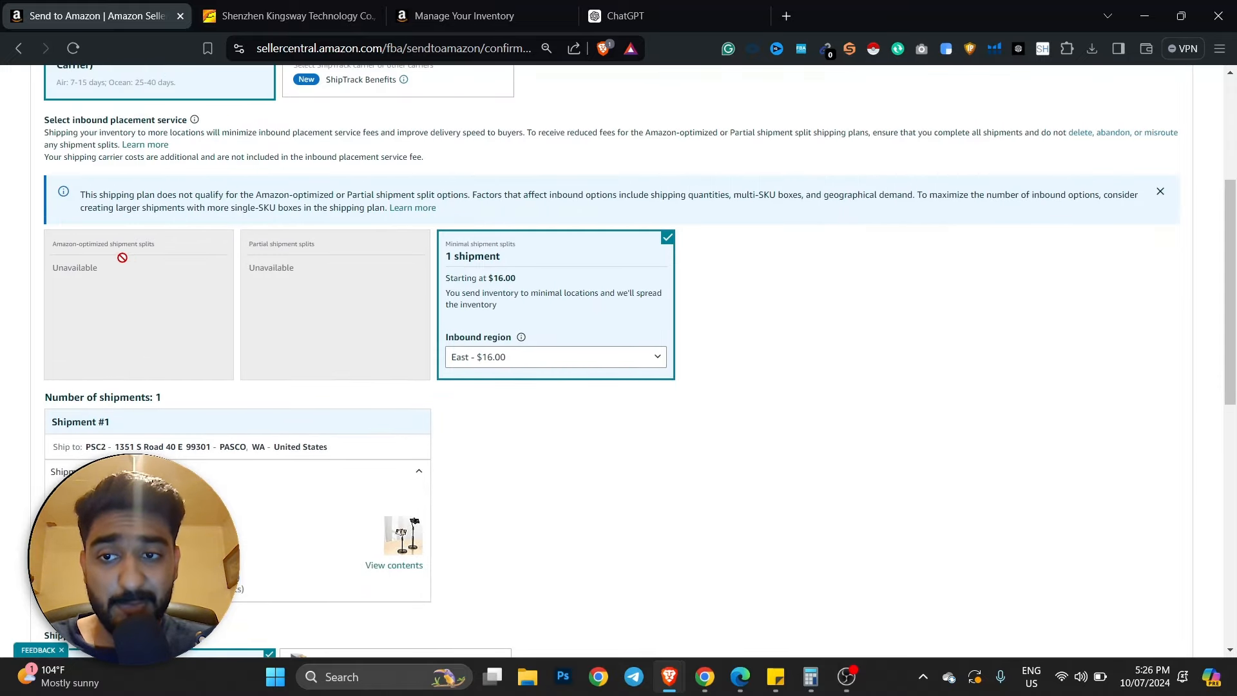
click(556, 357)
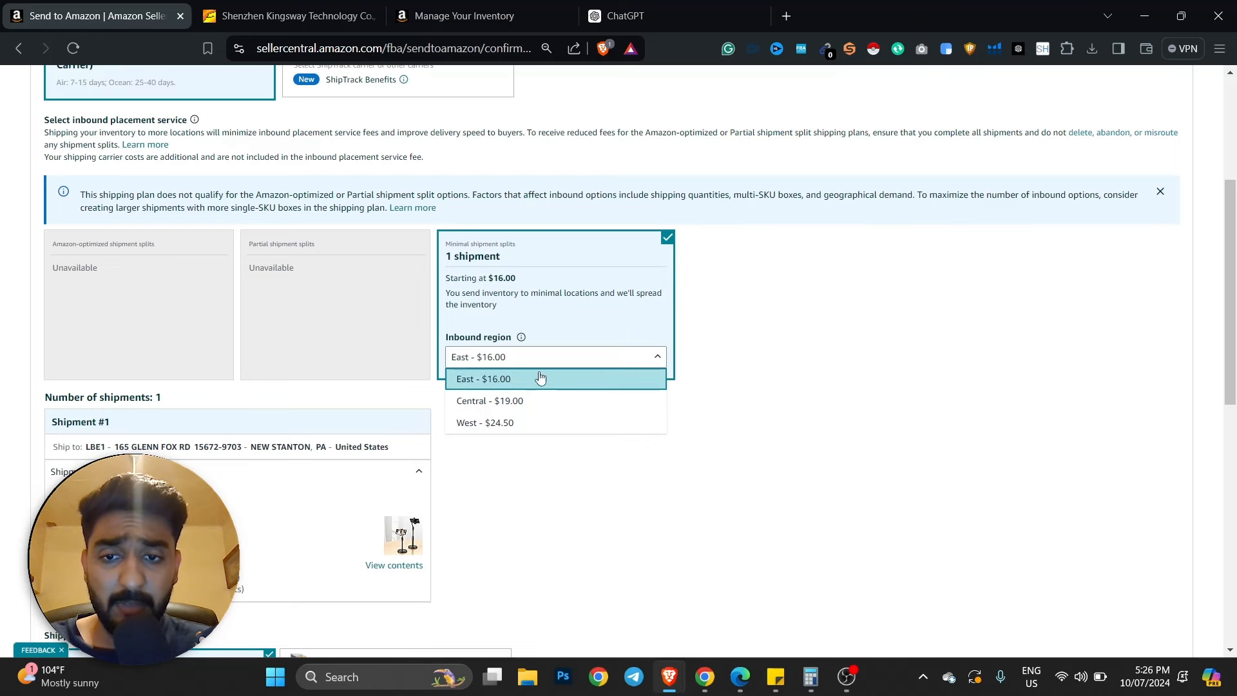
click(503, 381)
scroll(503, 380, down, 8)
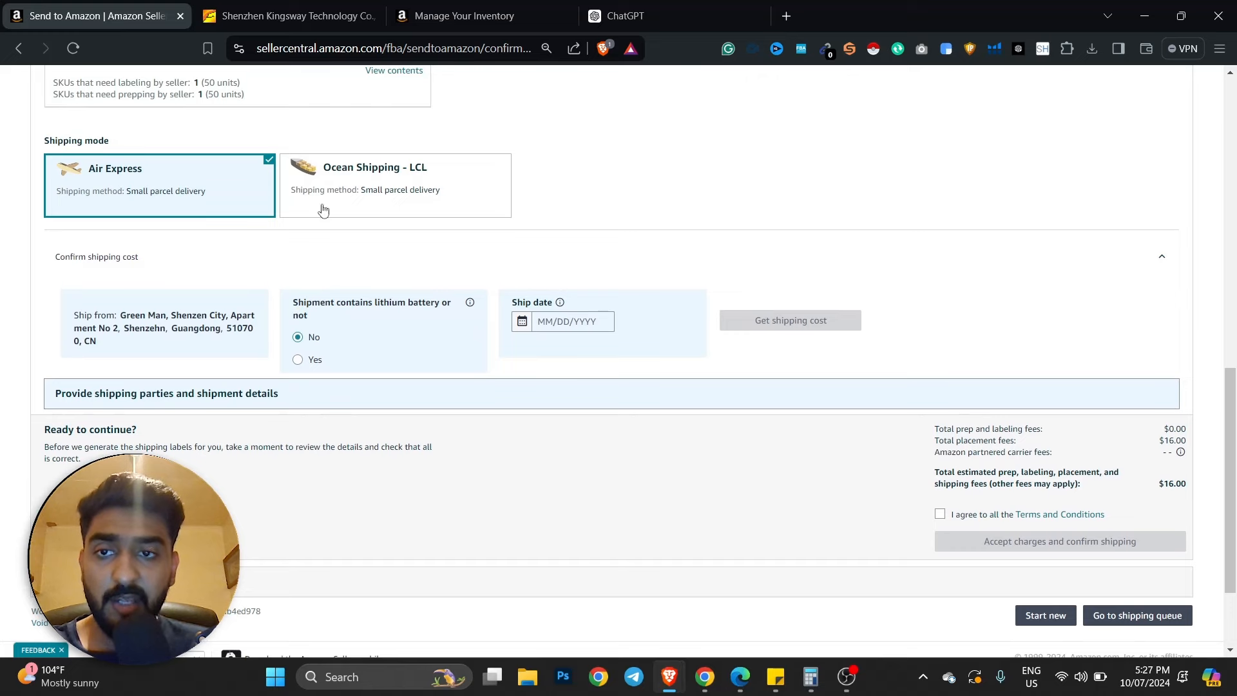
scroll(414, 257, down, 2)
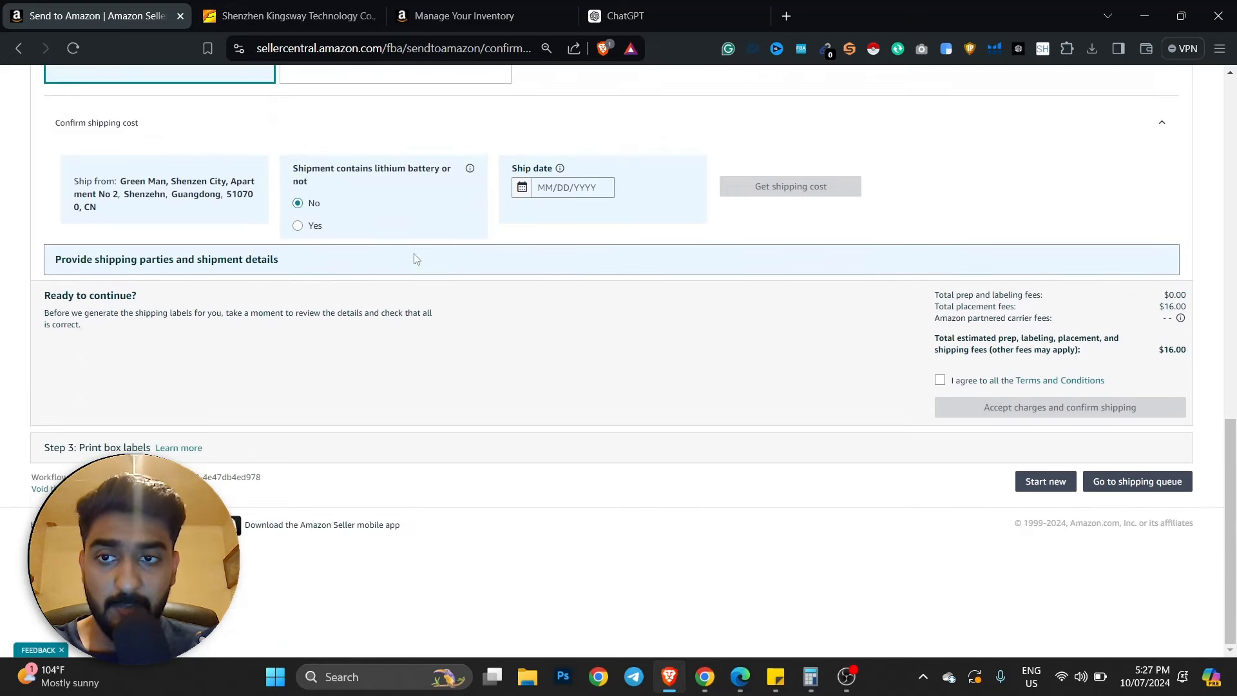
scroll(445, 270, up, 6)
scroll(435, 372, down, 4)
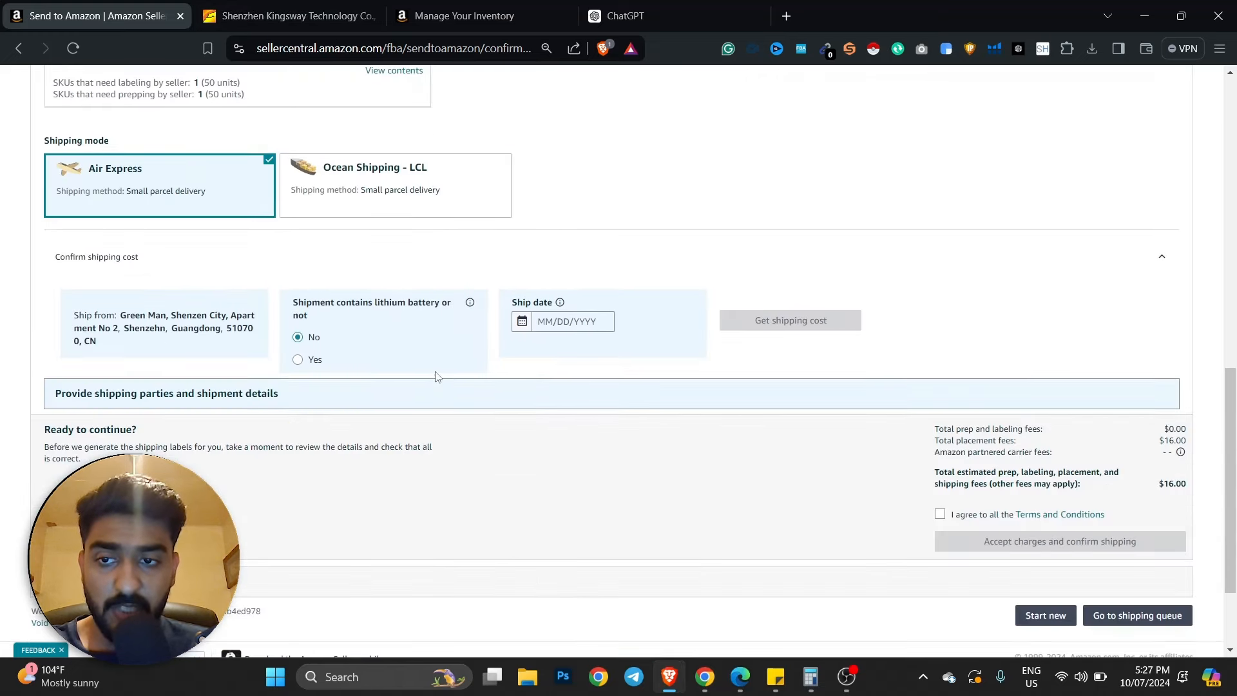
scroll(334, 298, up, 4)
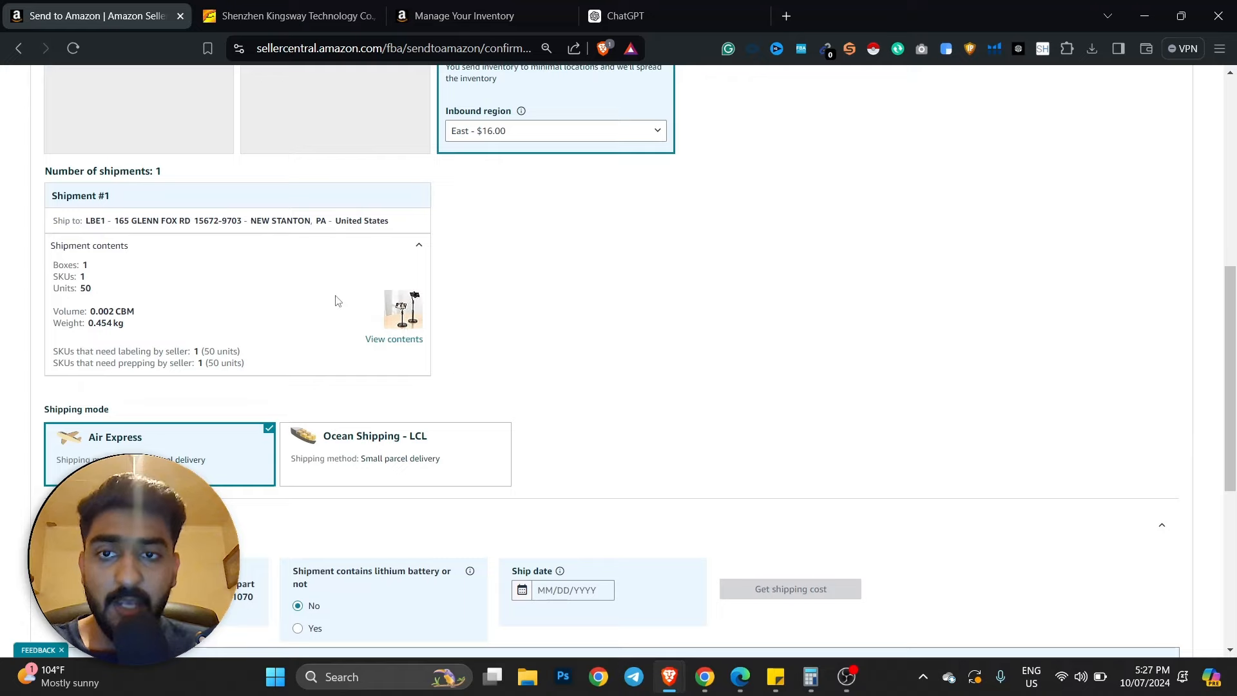
scroll(334, 298, up, 8)
scroll(336, 300, down, 4)
scroll(342, 245, up, 5)
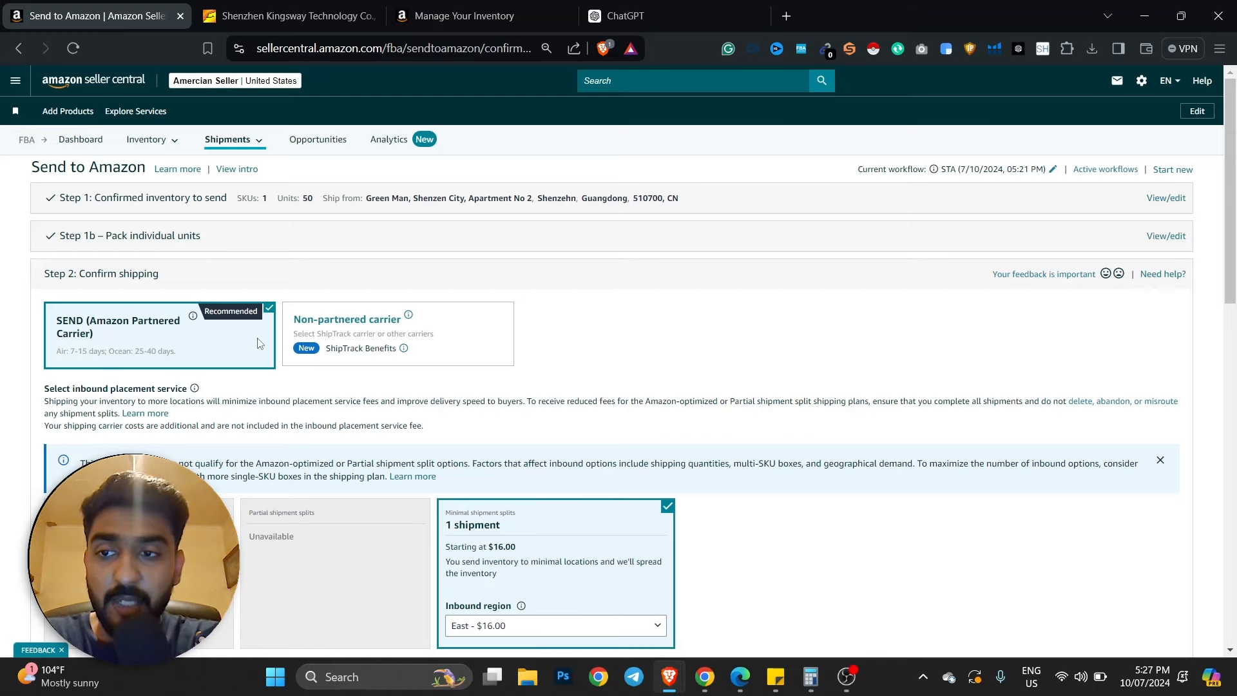
scroll(106, 352, down, 1)
scroll(199, 374, down, 4)
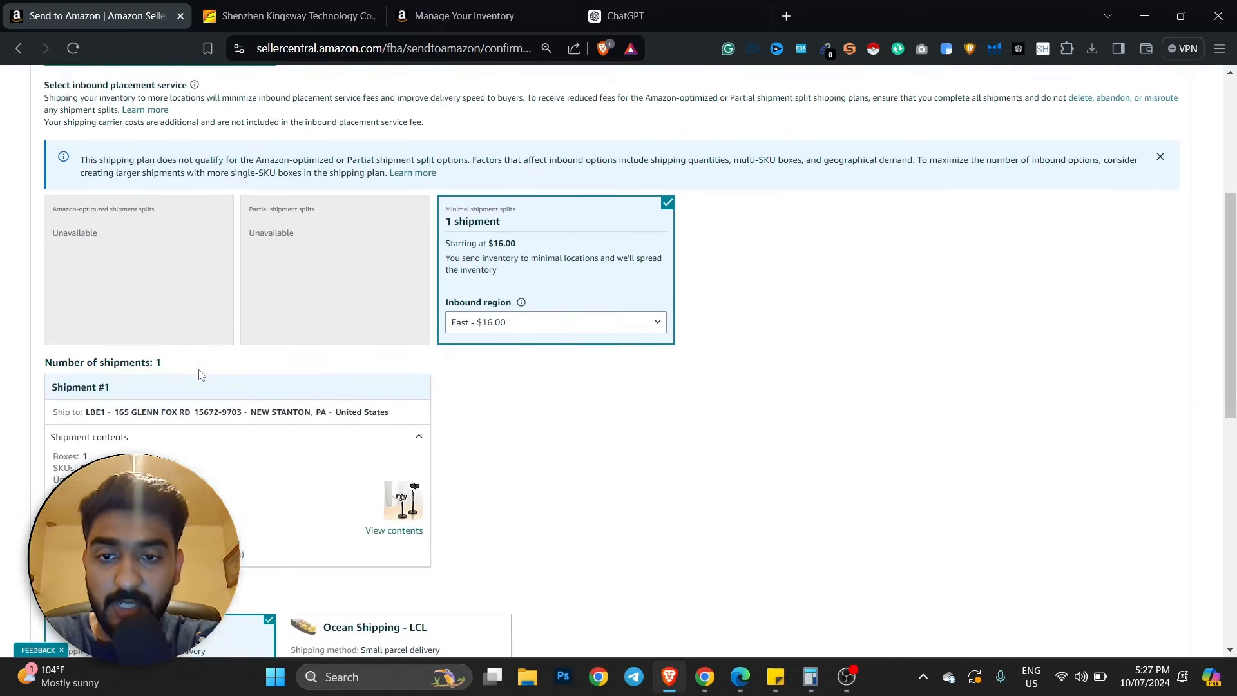
scroll(199, 374, up, 2)
scroll(317, 213, down, 6)
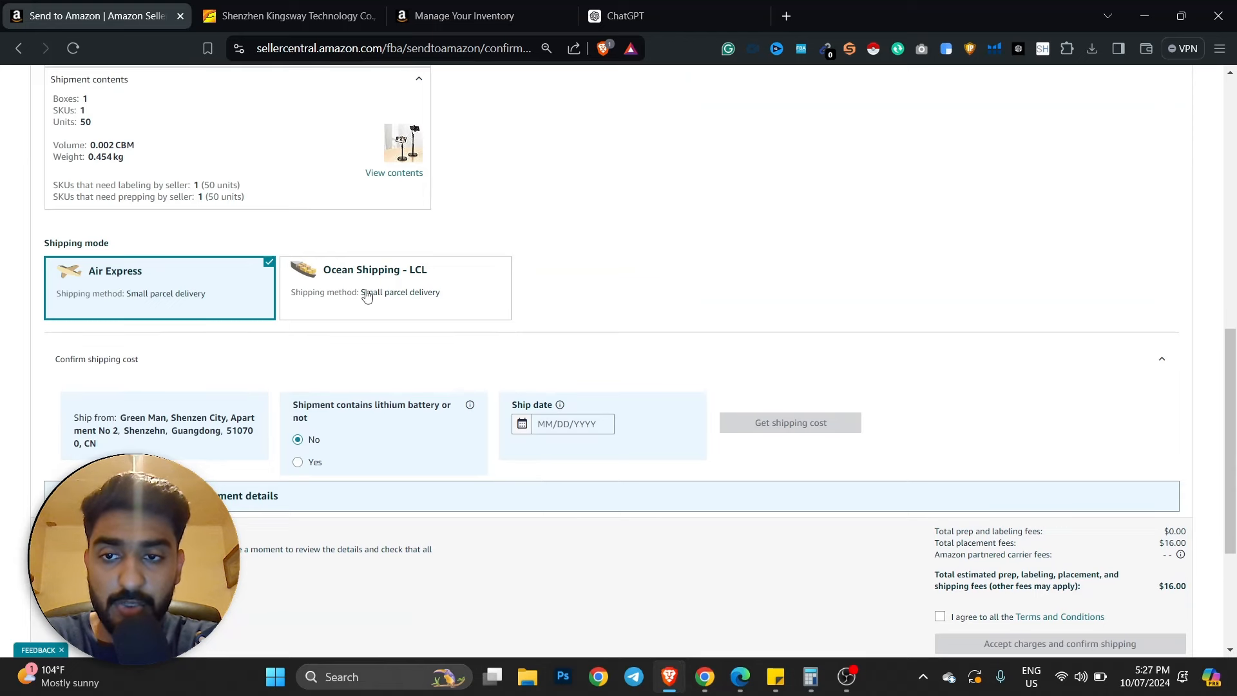
scroll(367, 295, down, 2)
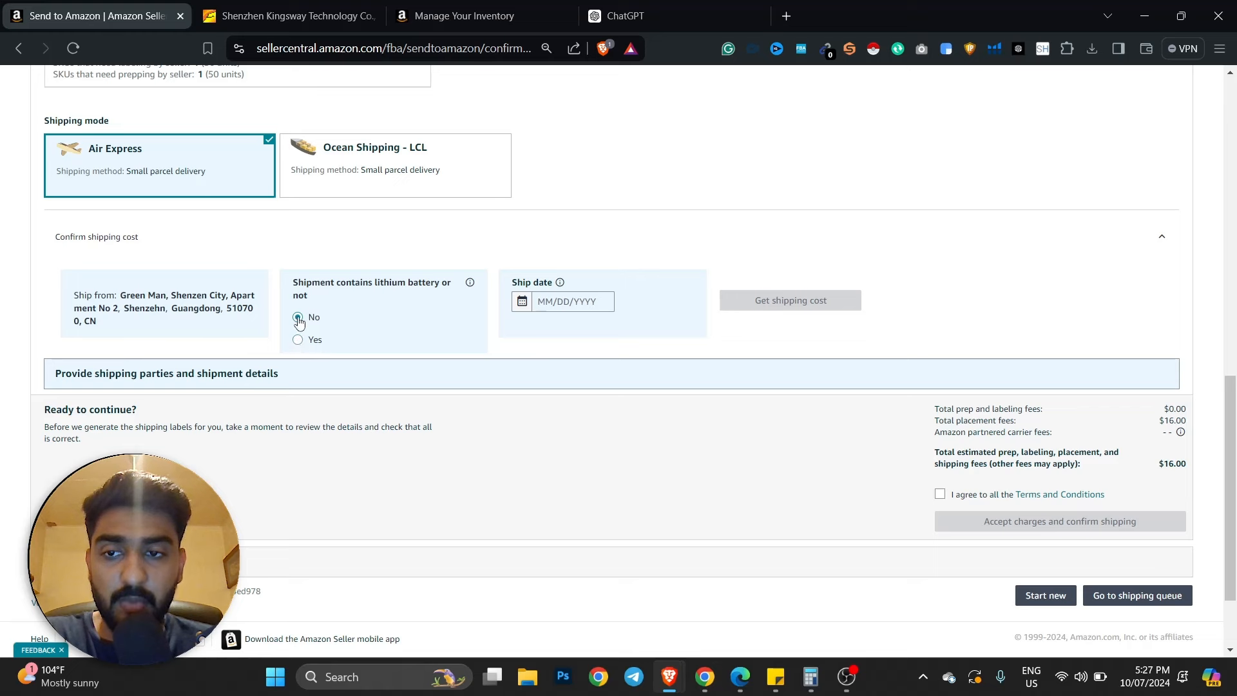
click(542, 303)
click(628, 405)
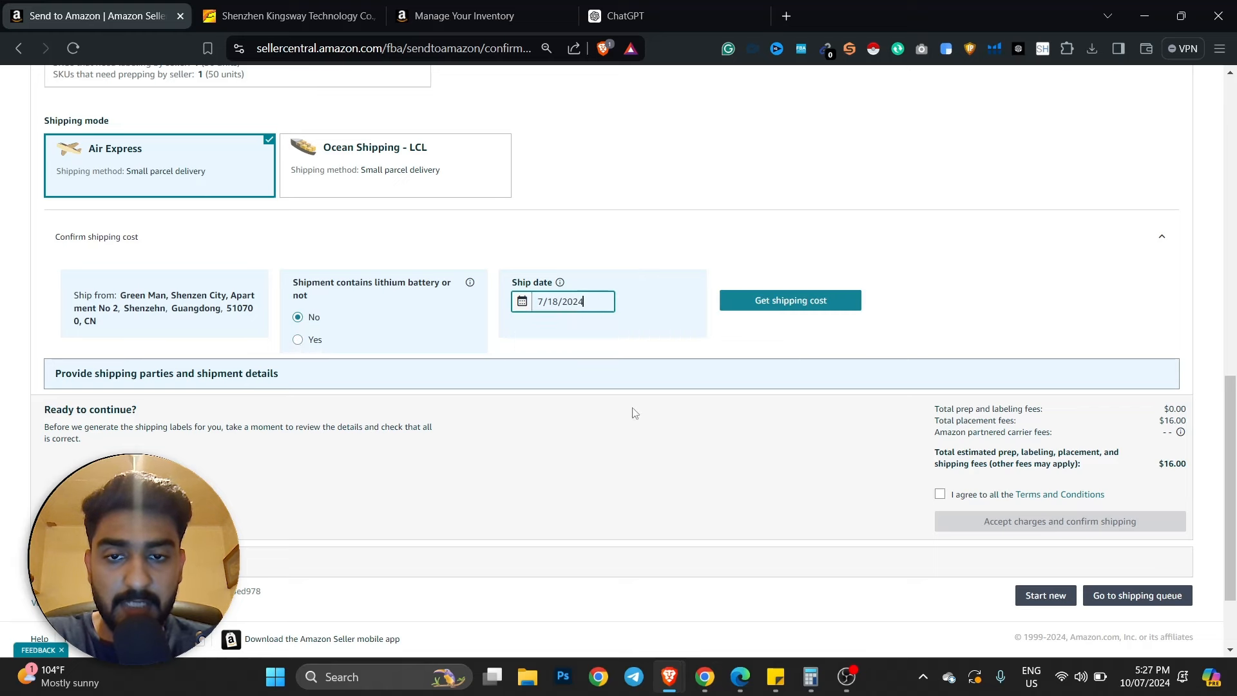
click(784, 305)
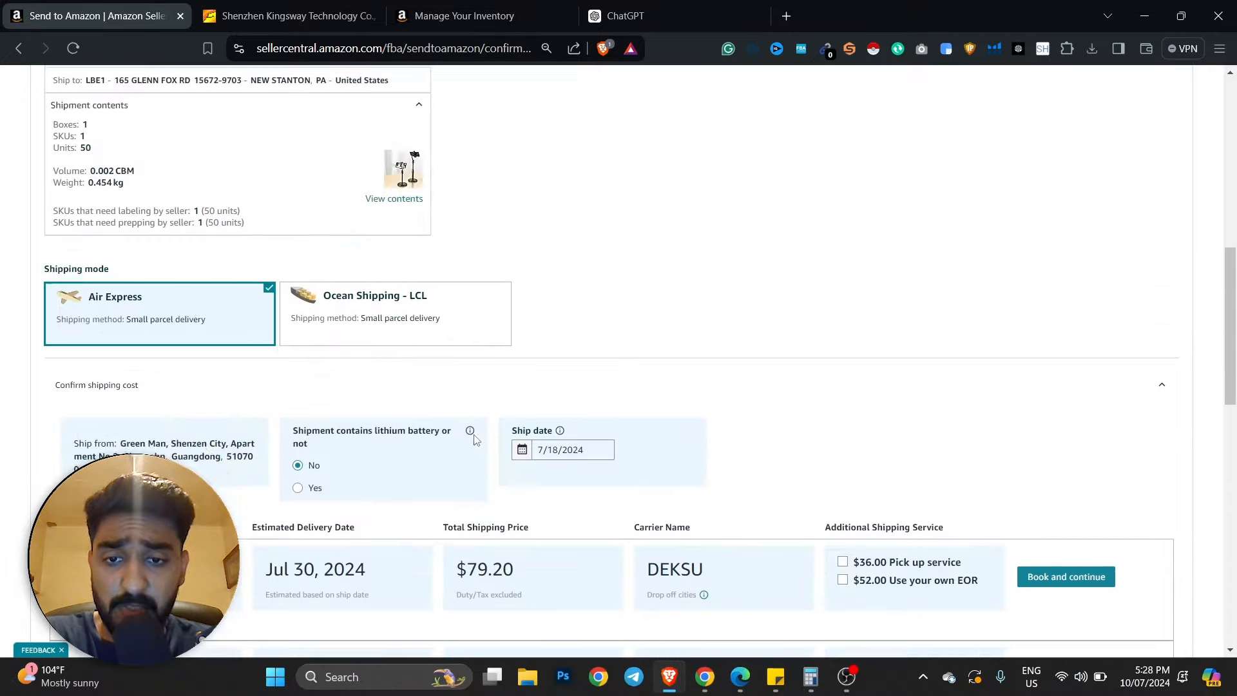
scroll(434, 351, down, 4)
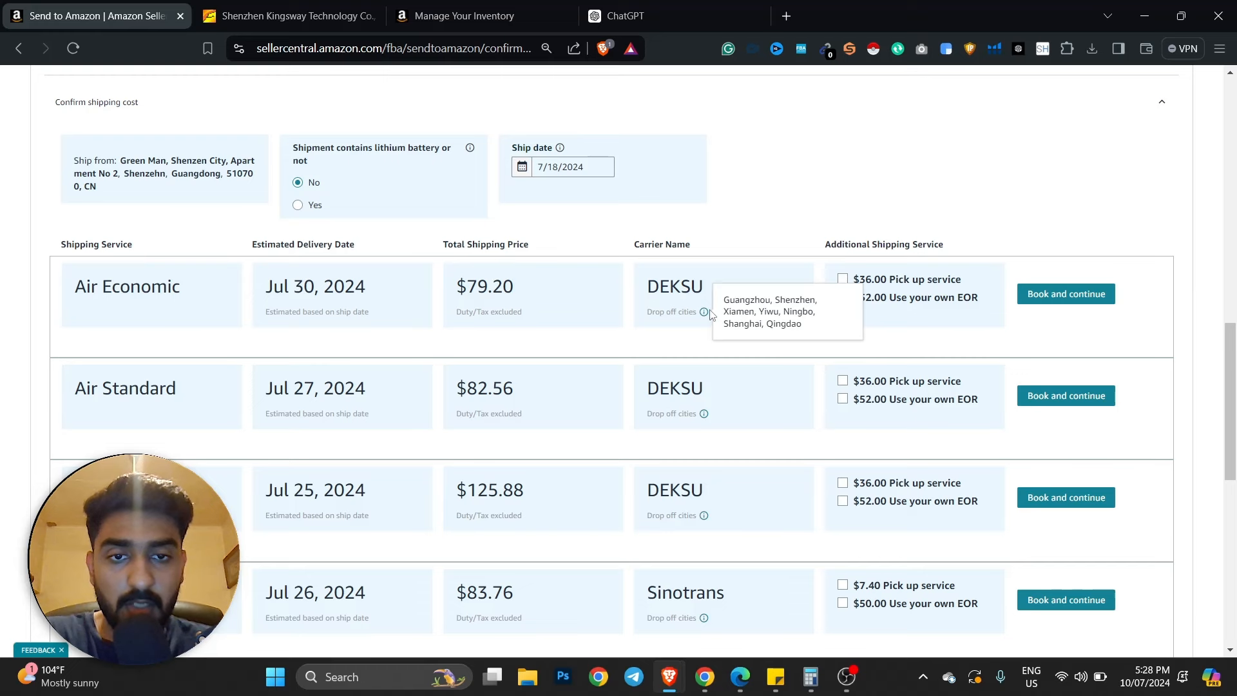
mouse_move(705, 318)
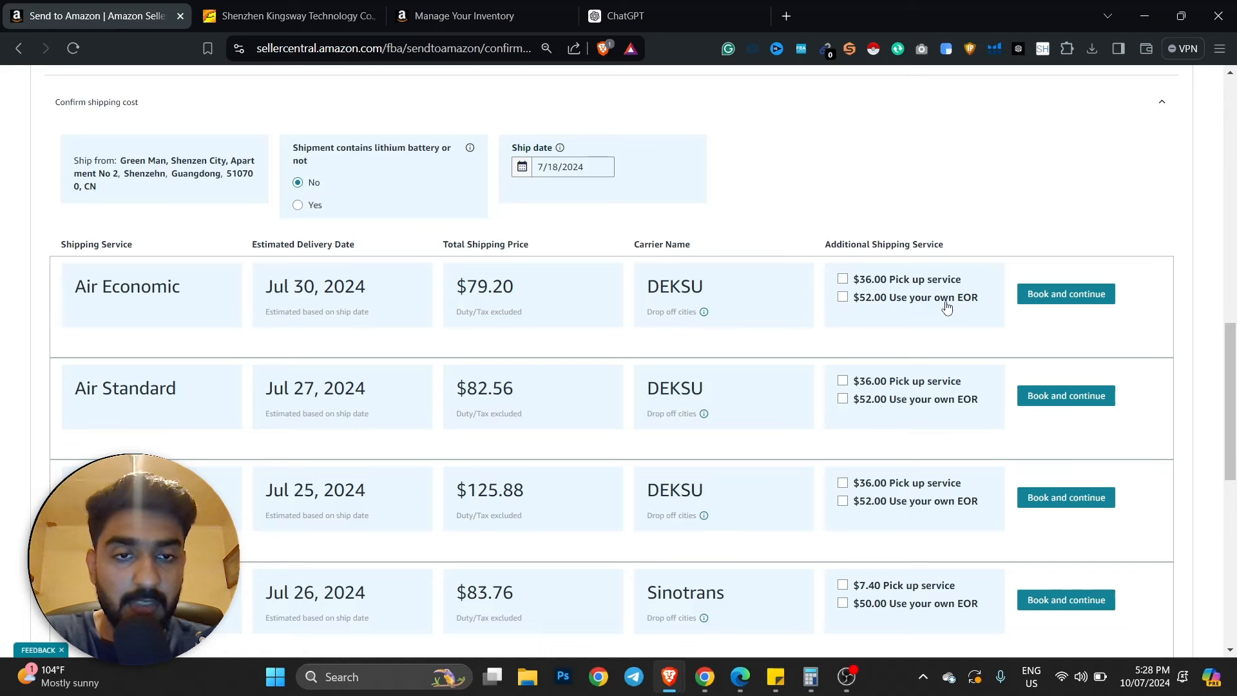
click(911, 284)
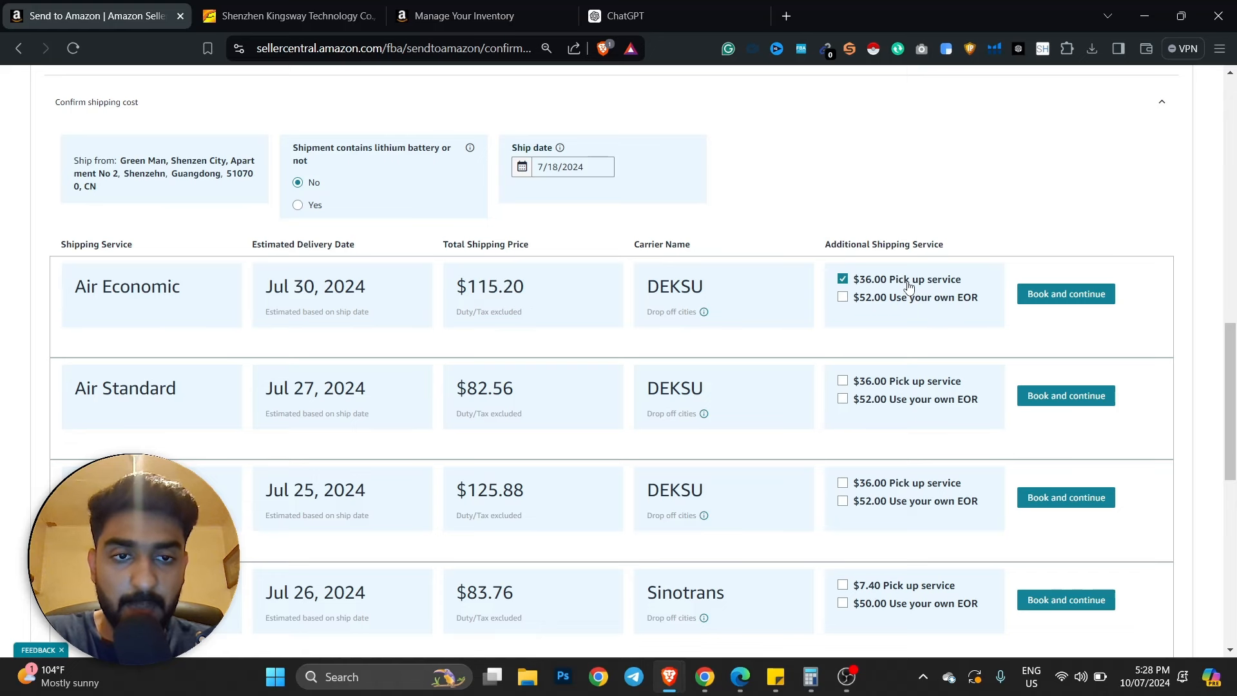
click(884, 287)
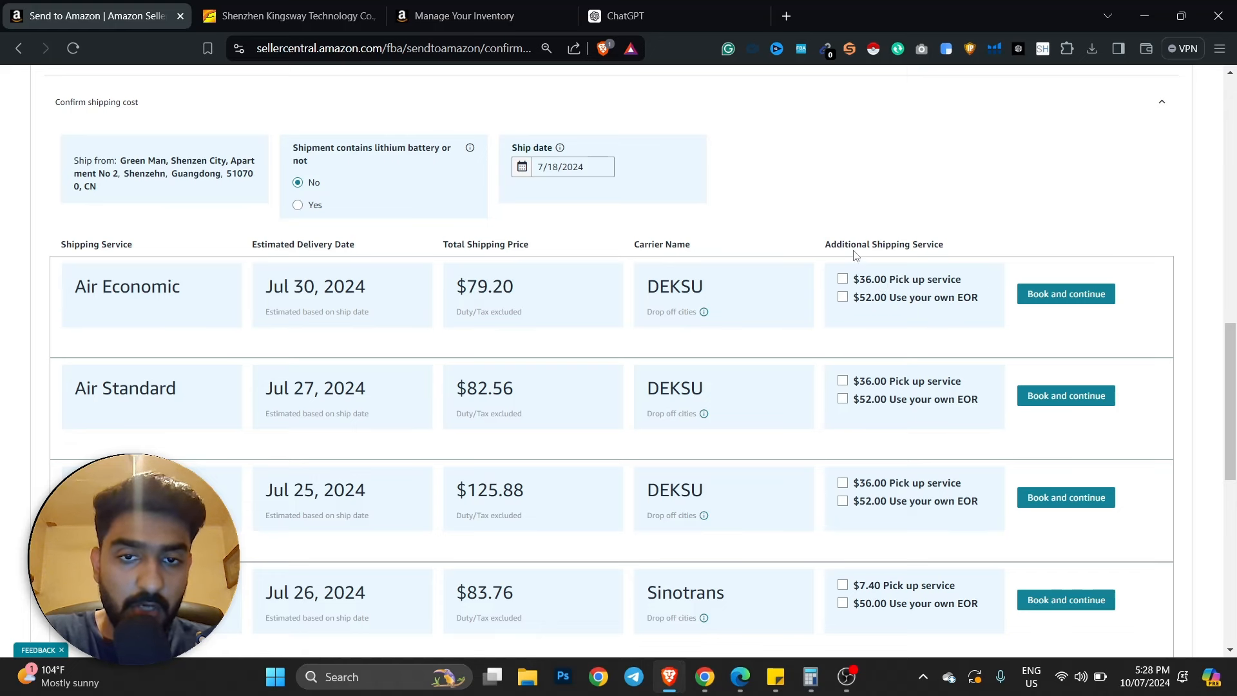
scroll(690, 261, up, 2)
scroll(545, 268, up, 4)
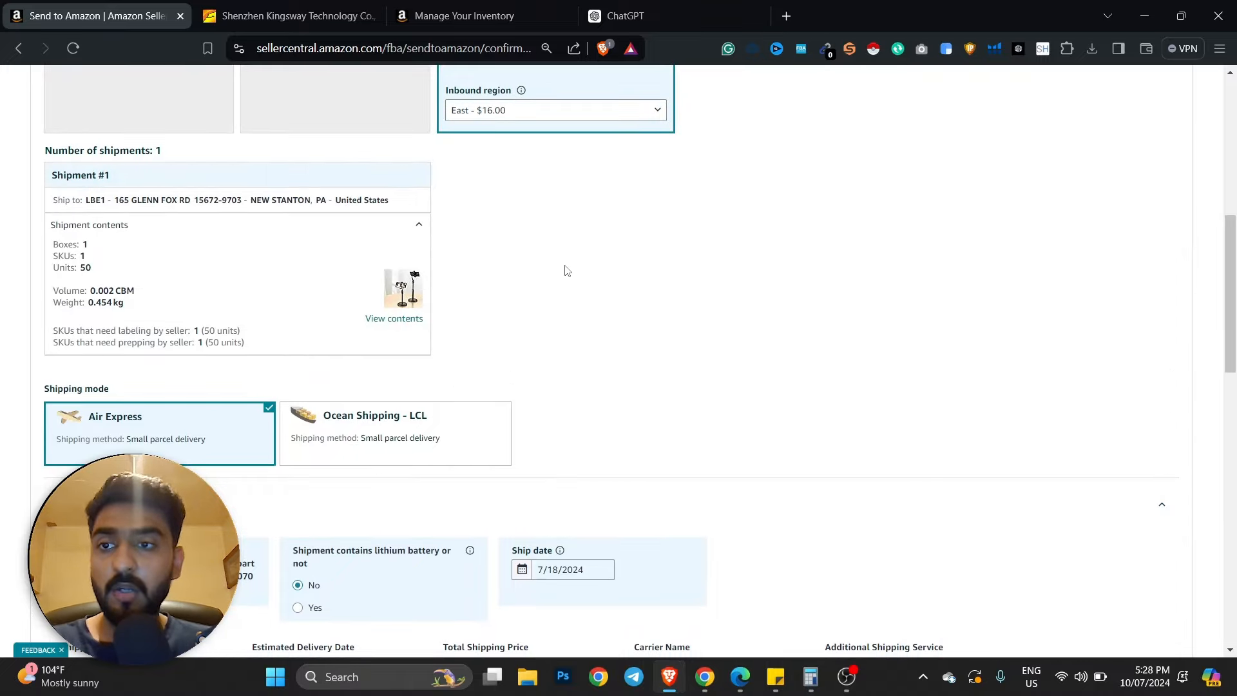
scroll(563, 271, down, 4)
scroll(561, 274, up, 2)
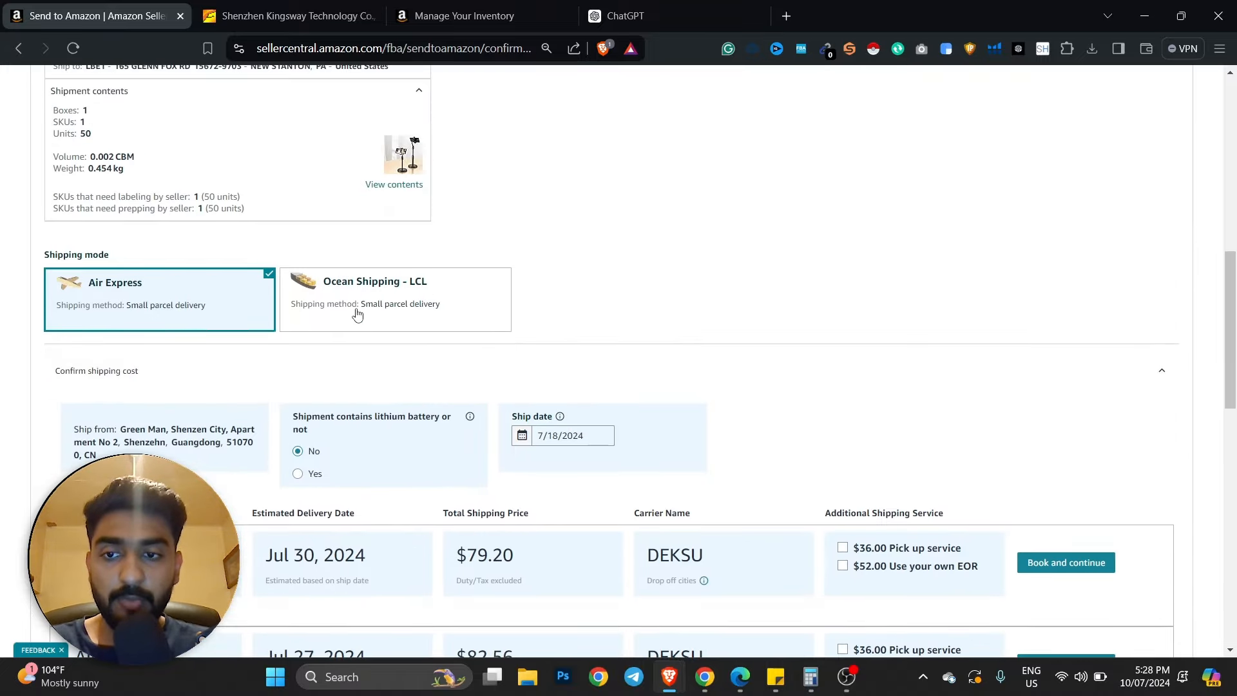
scroll(288, 319, up, 2)
scroll(553, 354, up, 5)
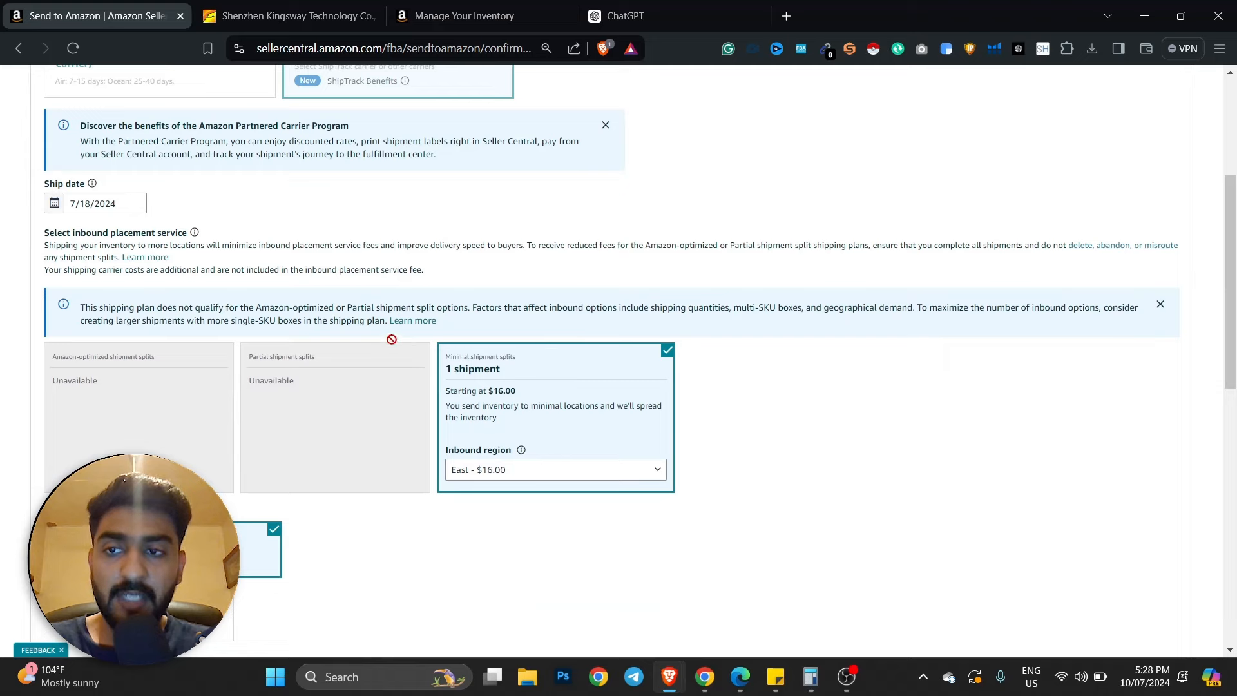
- Dismiss the Partnered Carrier notice and set the ship date to 07/24/2024
scroll(400, 342, up, 2)
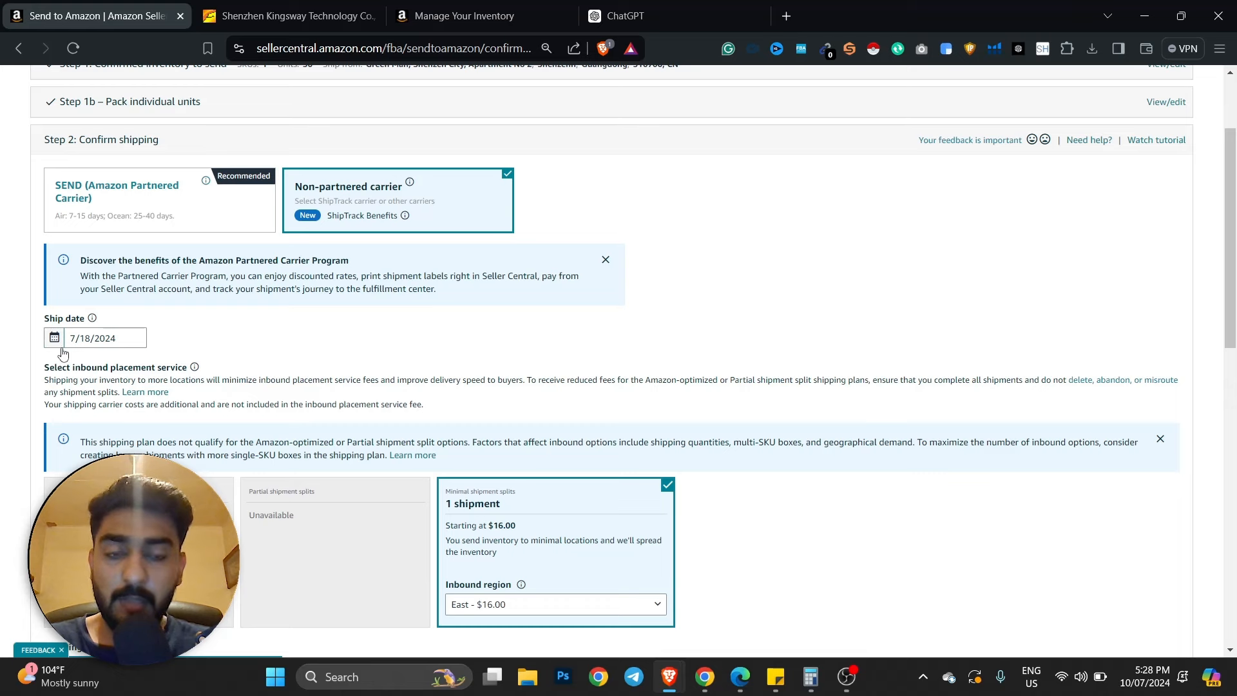
click(606, 259)
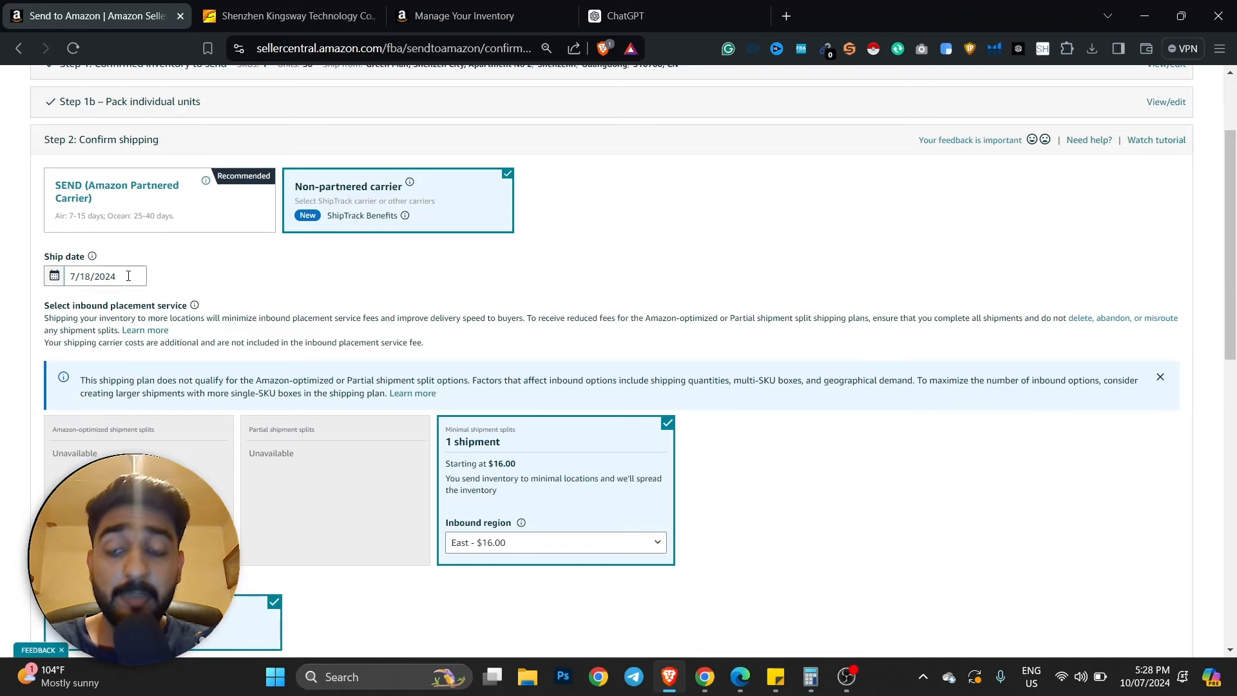
click(64, 276)
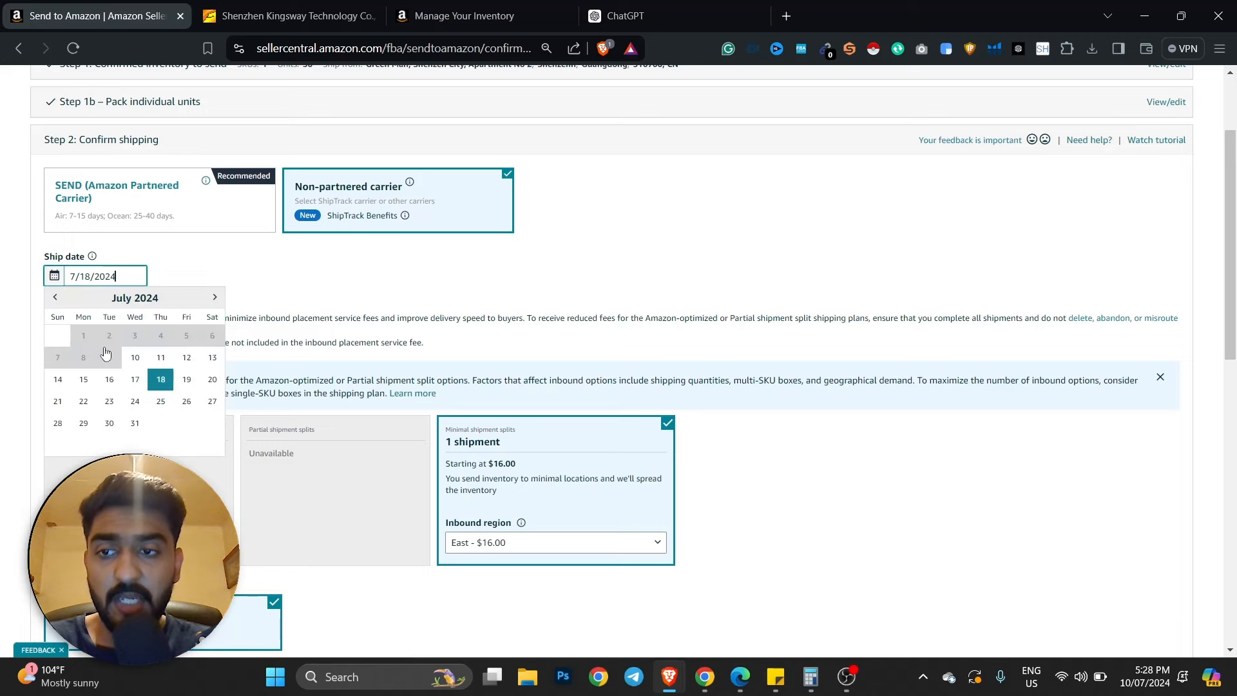
click(135, 400)
- Choose Air as the transport mode and Other as the non-partnered carrier
scroll(504, 435, down, 2)
scroll(504, 435, down, 6)
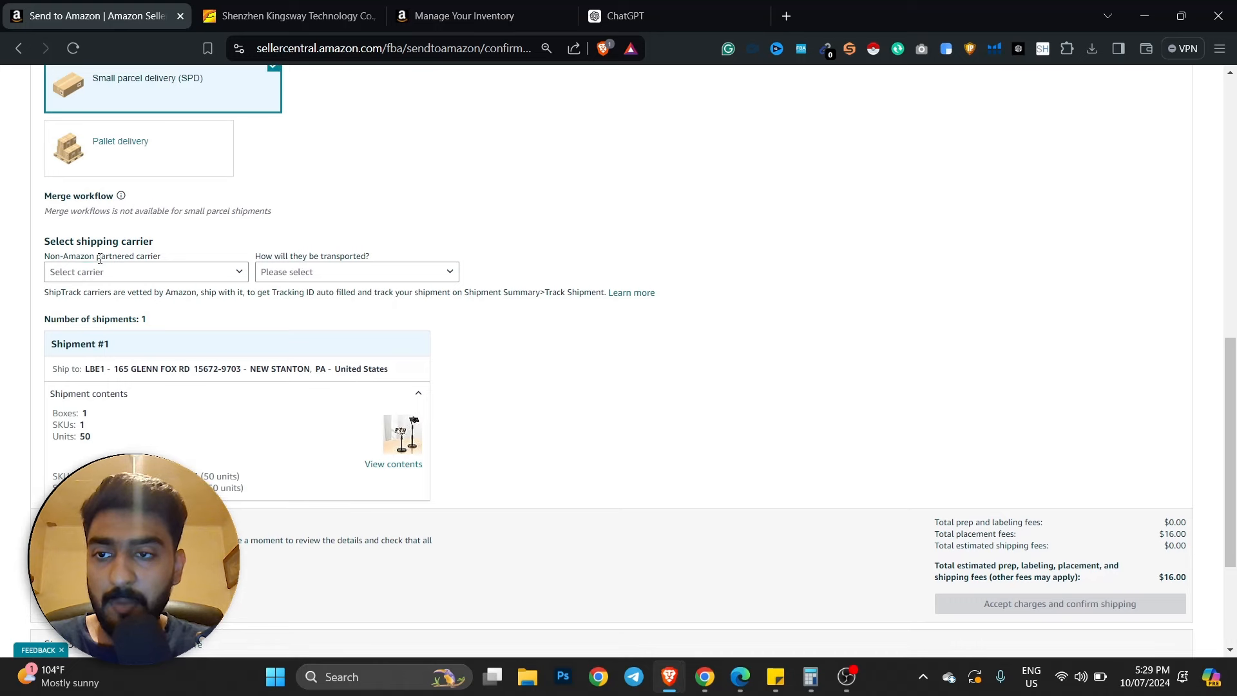
click(96, 272)
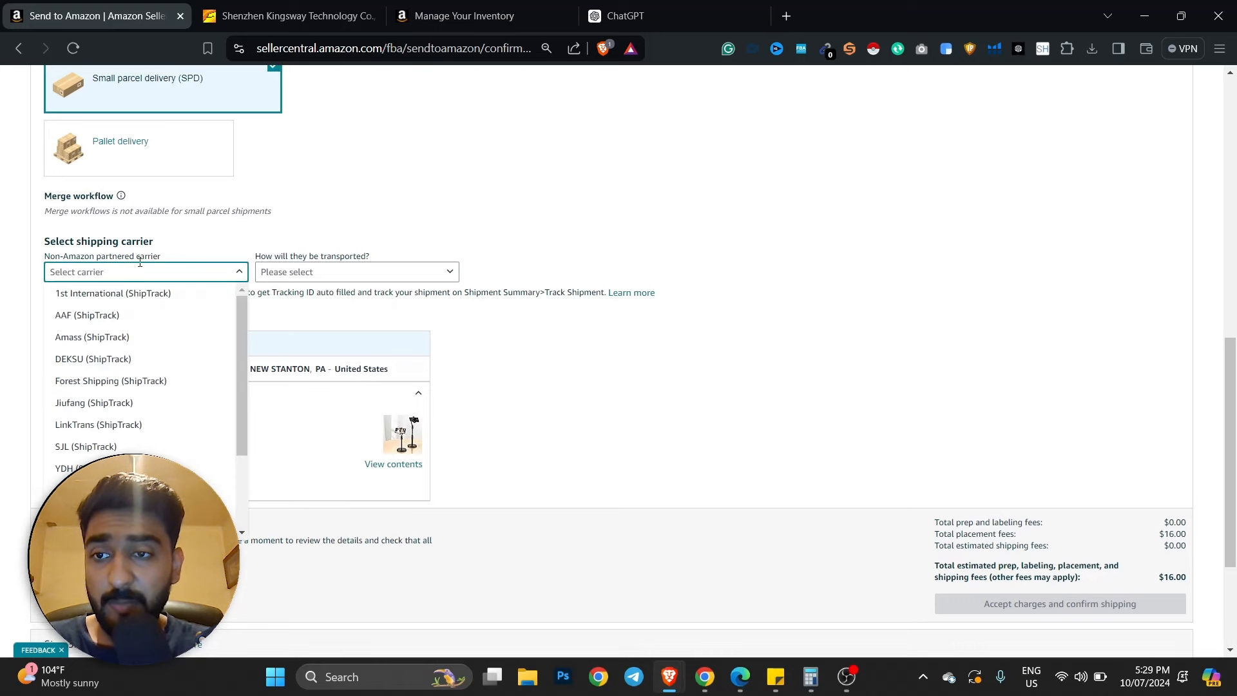
click(378, 235)
click(332, 273)
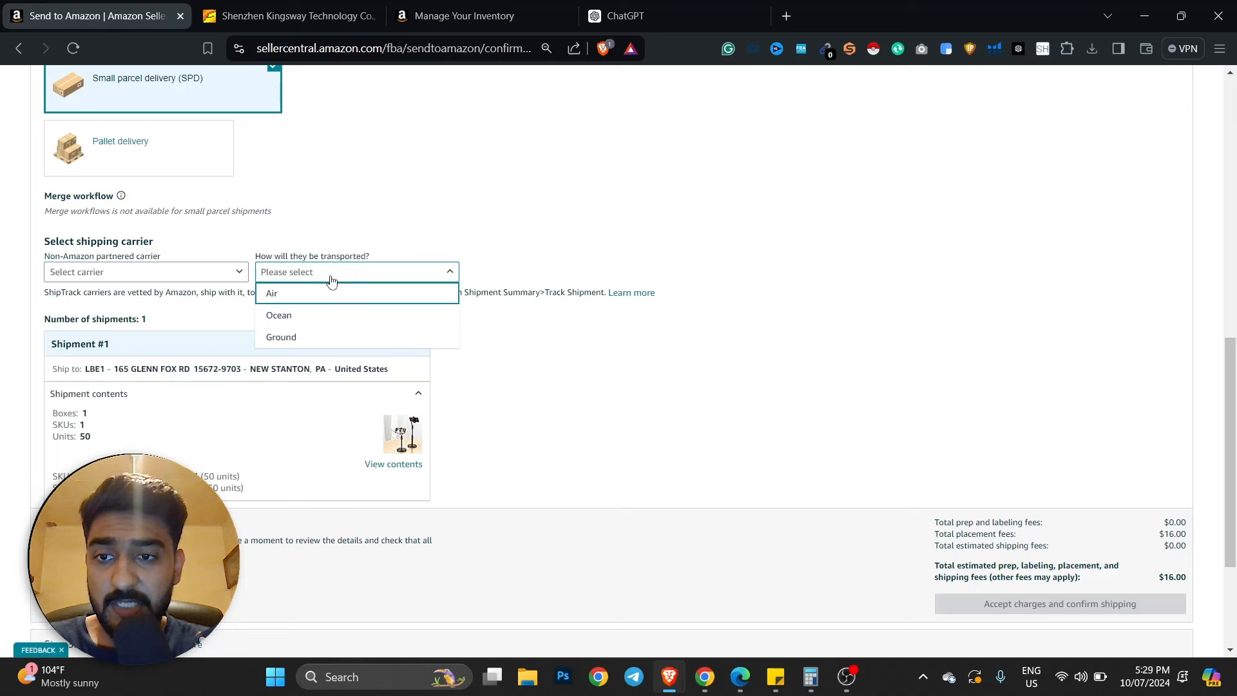
click(295, 294)
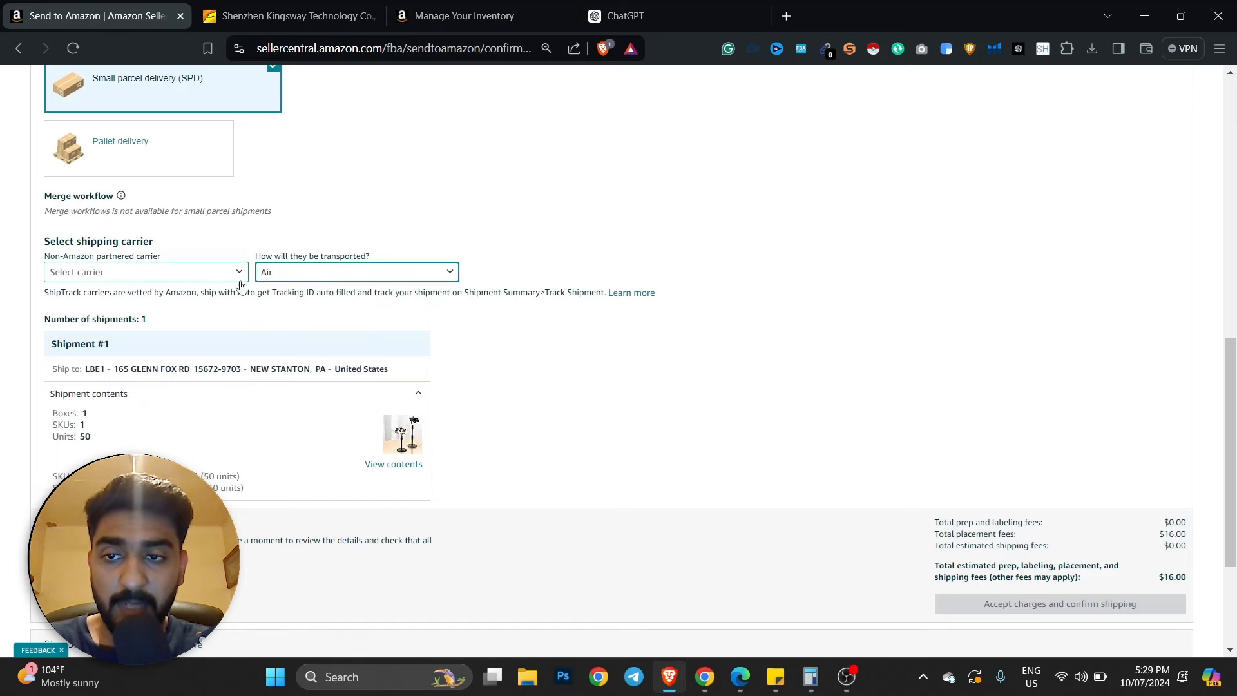
click(201, 273)
scroll(128, 369, down, 3)
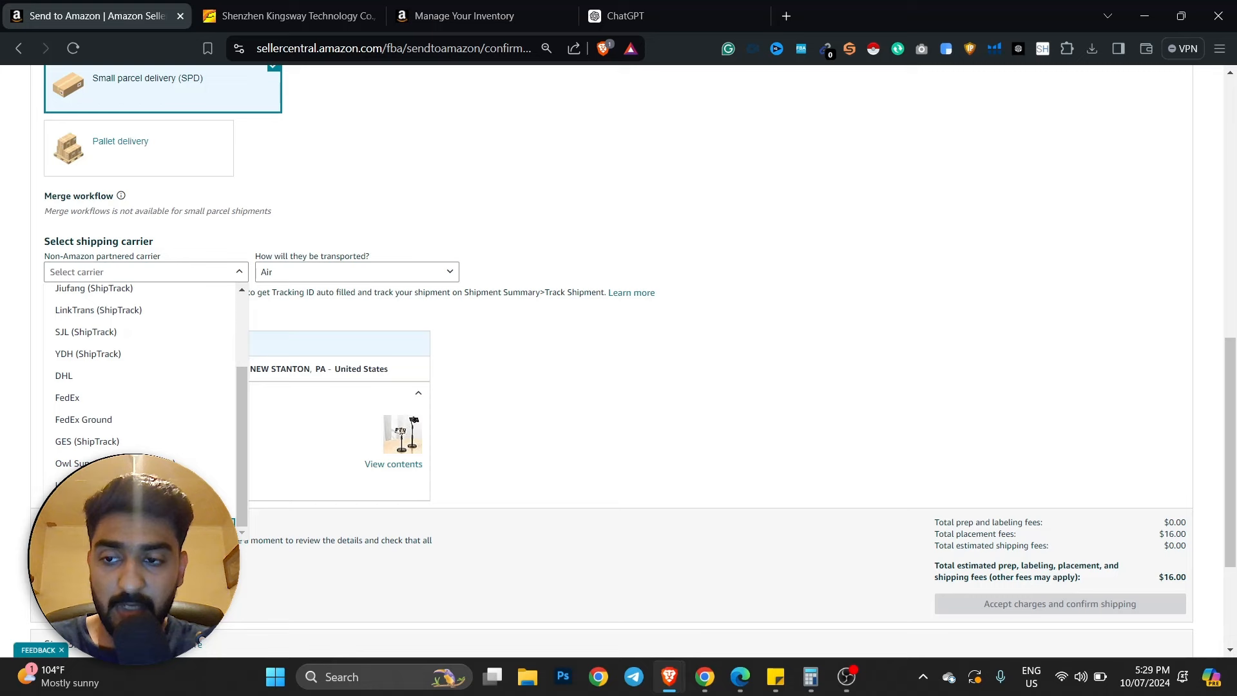
click(177, 363)
- Start the delivery window on 07/31/2024 and accept the shipping charges
scroll(445, 298, down, 2)
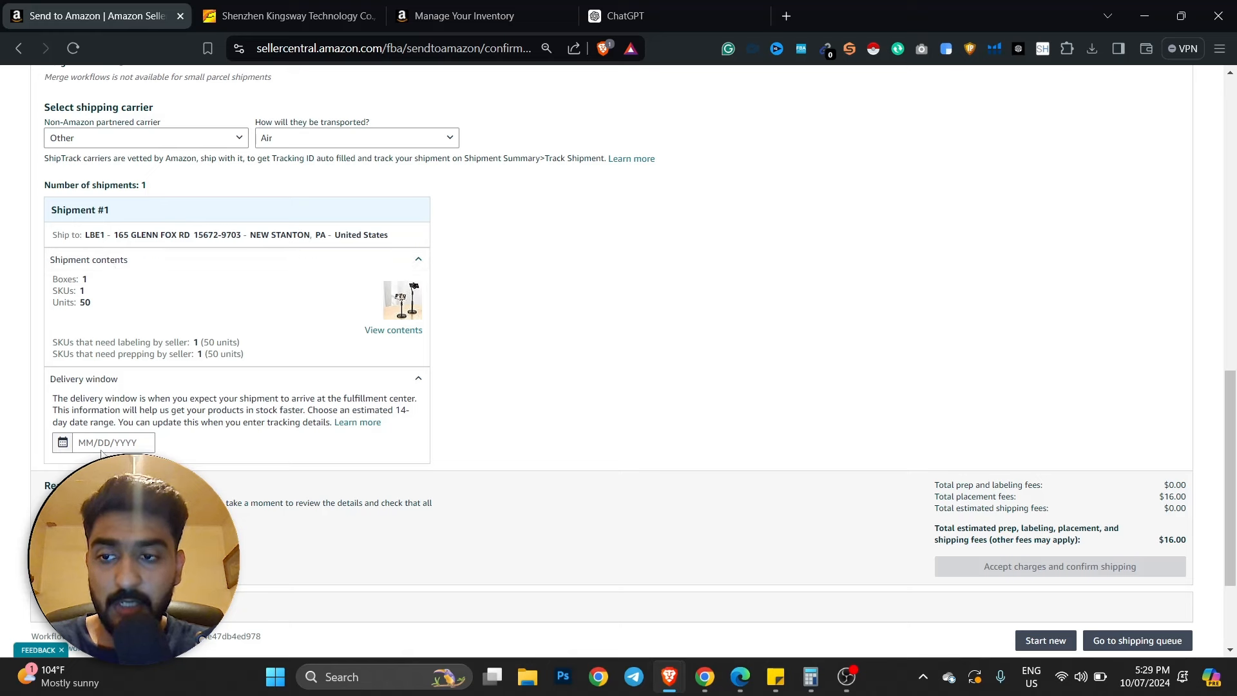
click(107, 446)
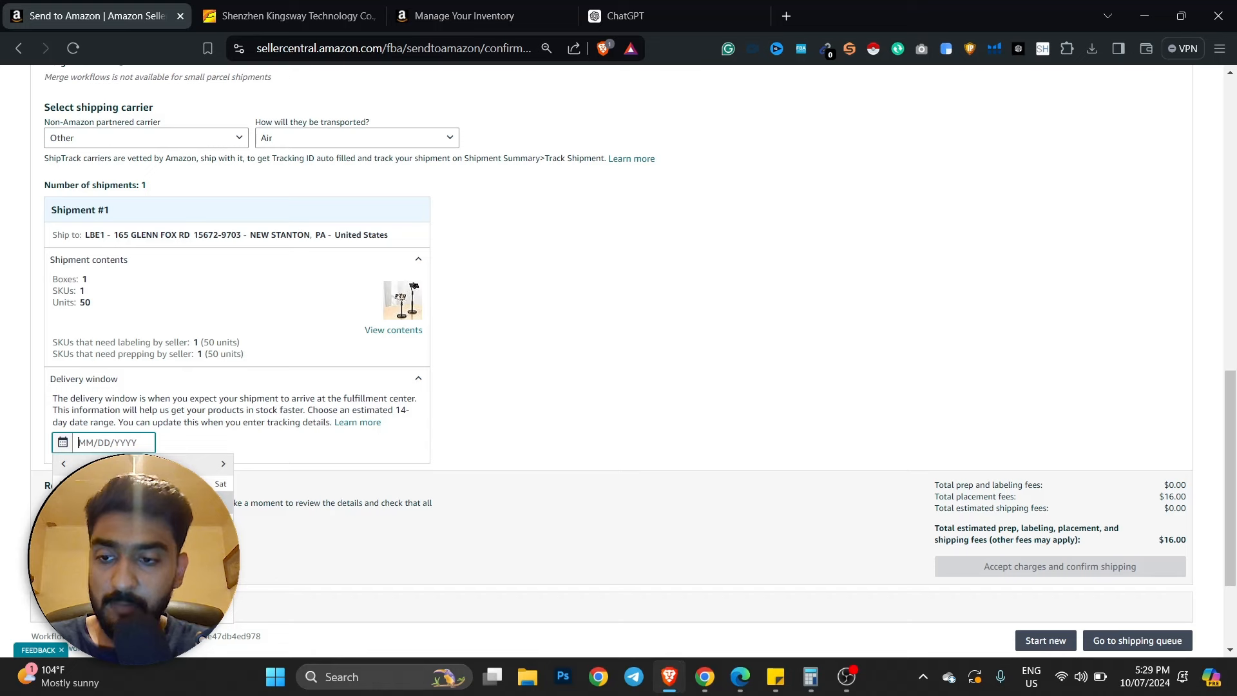
click(144, 581)
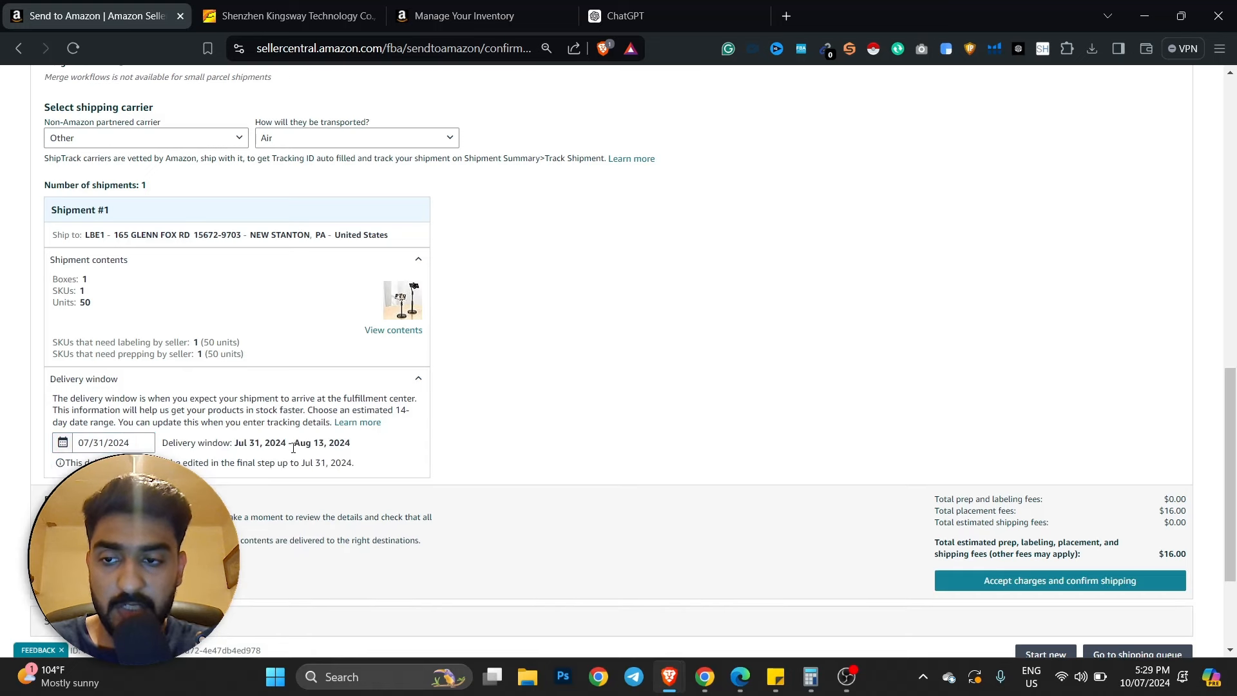
click(1097, 582)
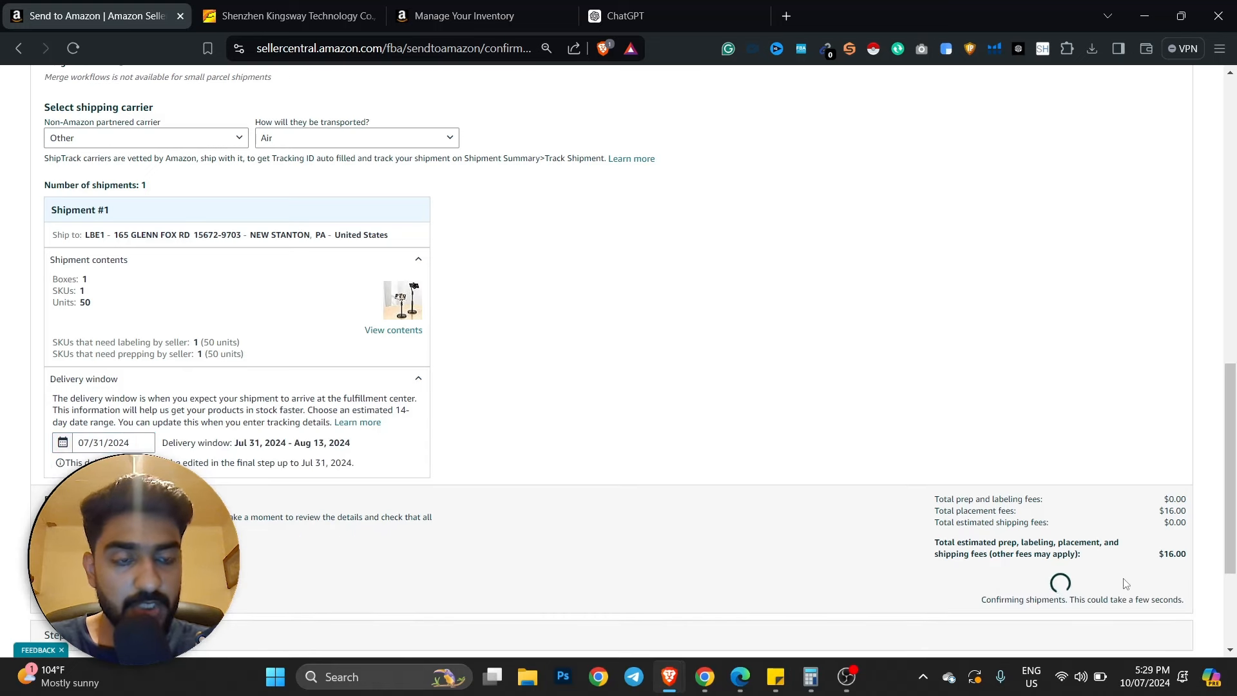
- Print the Shipment #1 box labels as a PDF, then return to Send to Amazon
scroll(931, 517, down, 2)
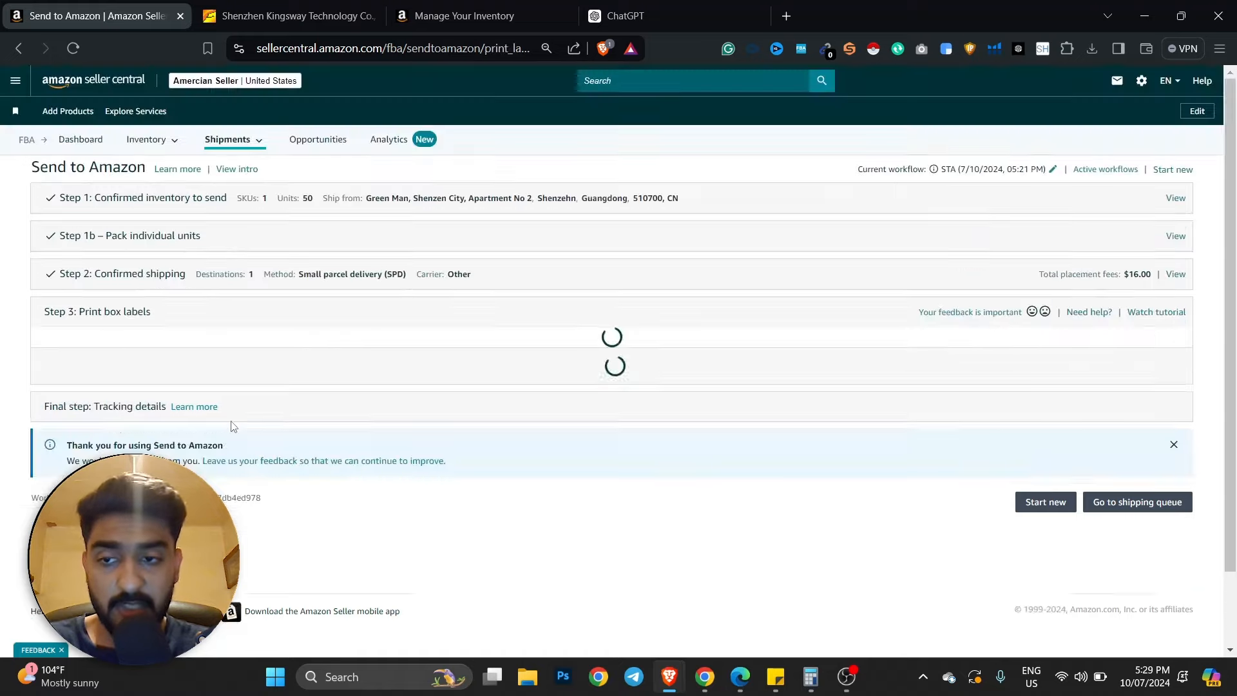
scroll(244, 420, down, 4)
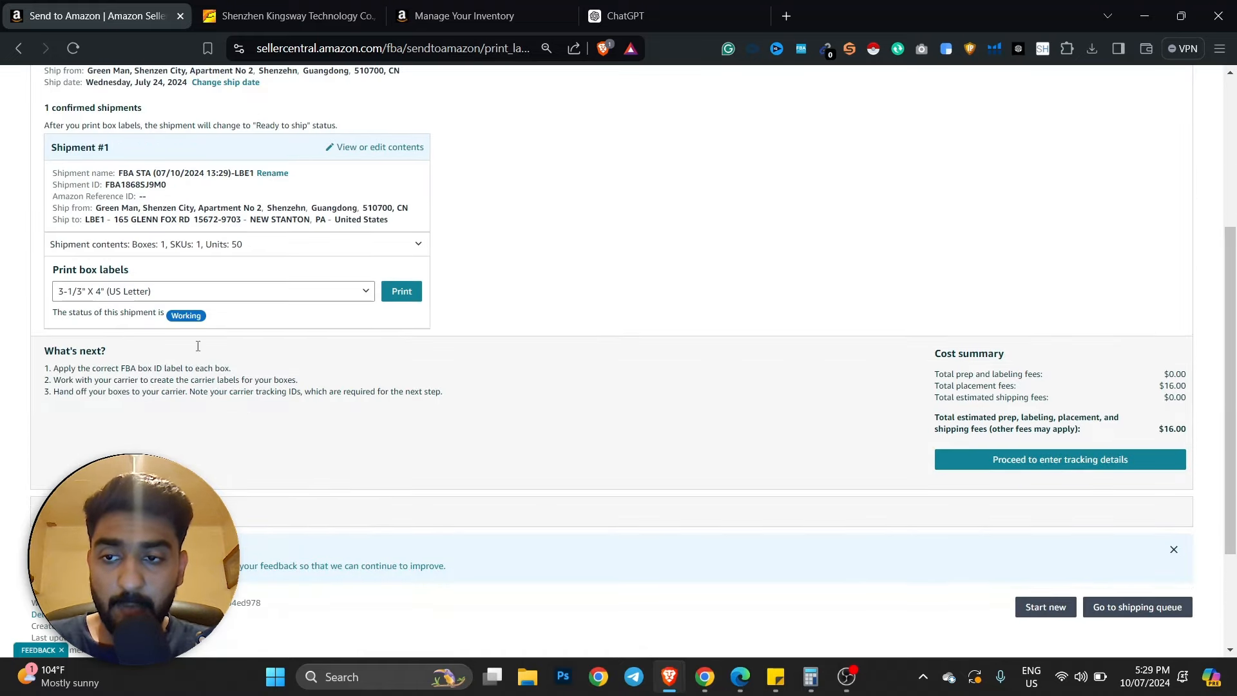
click(404, 294)
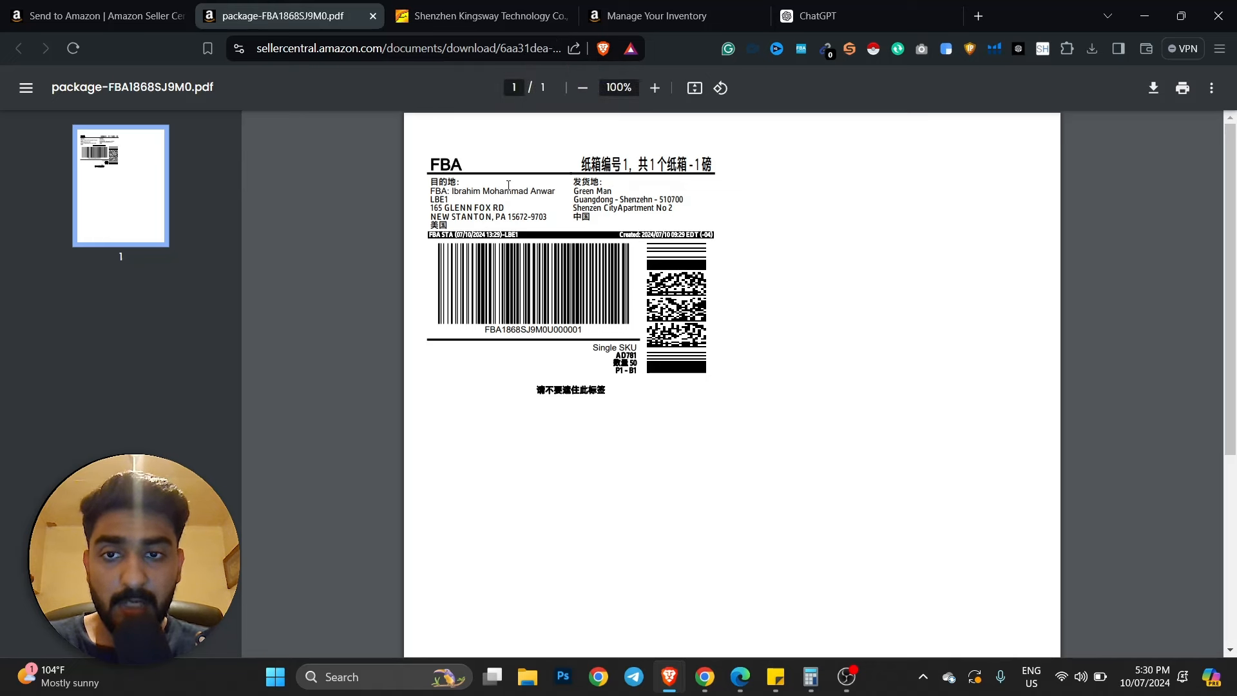
drag(460, 190, 542, 194)
click(539, 212)
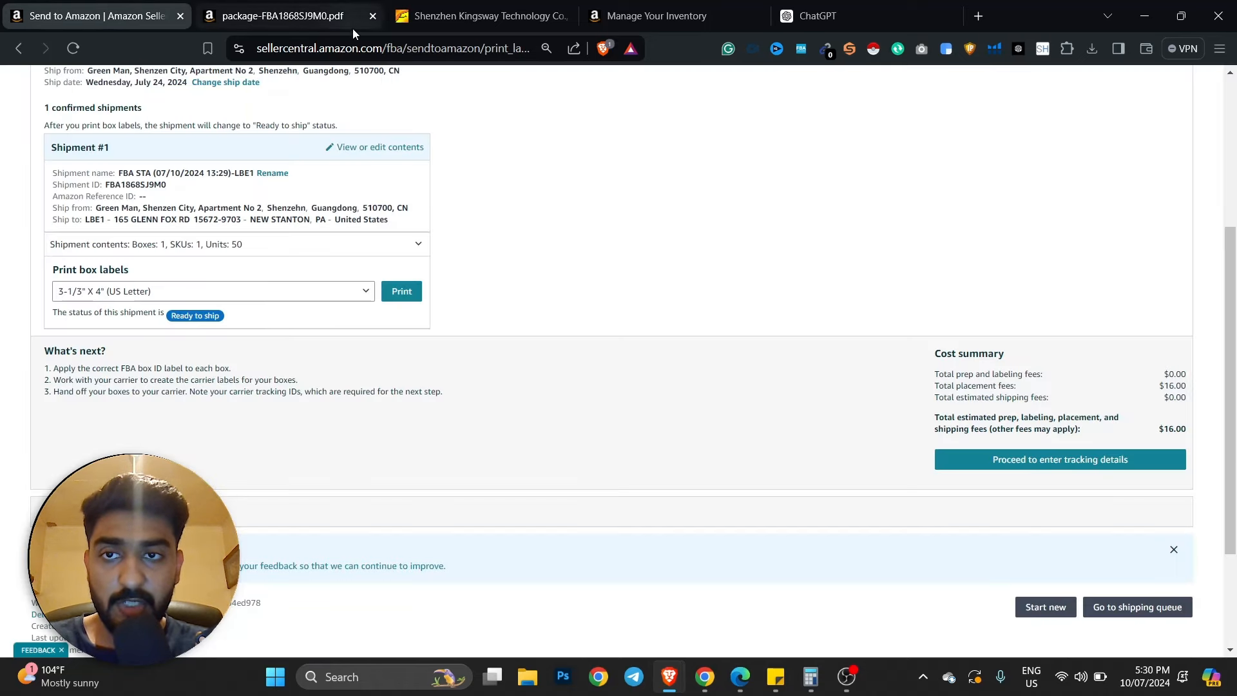
click(103, 15)
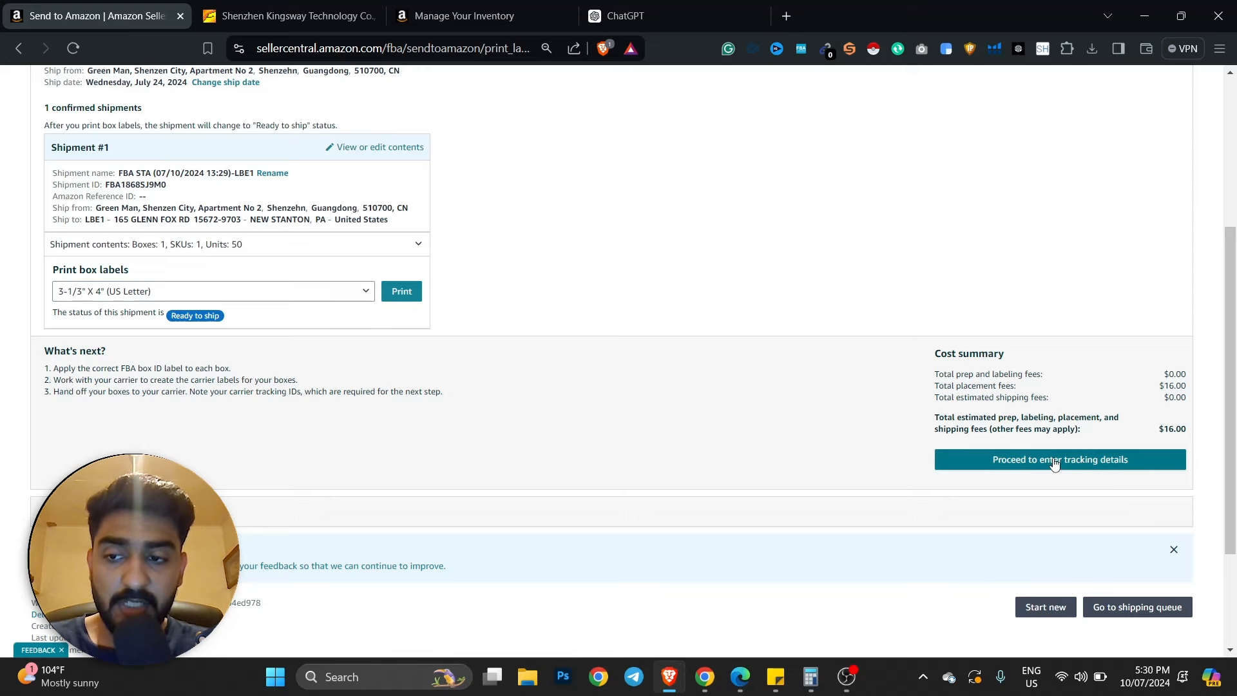
scroll(1056, 464, down, 2)
scroll(657, 413, up, 6)
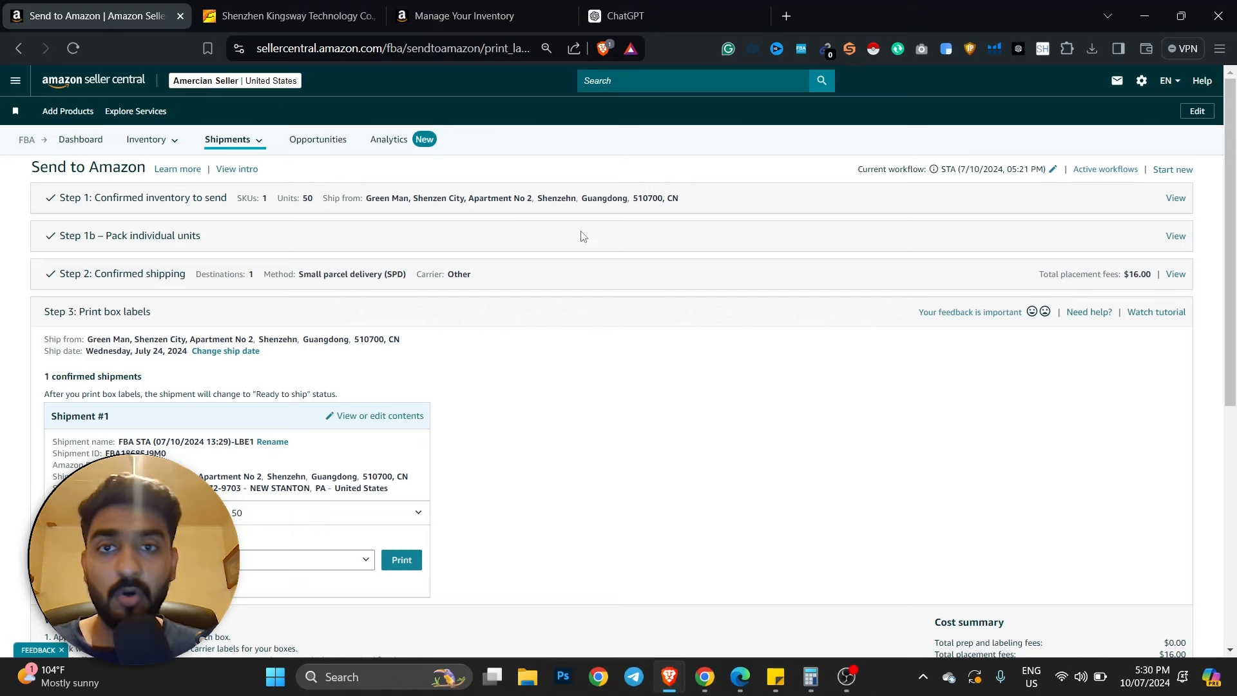
drag(543, 197, 562, 195)
click(560, 195)
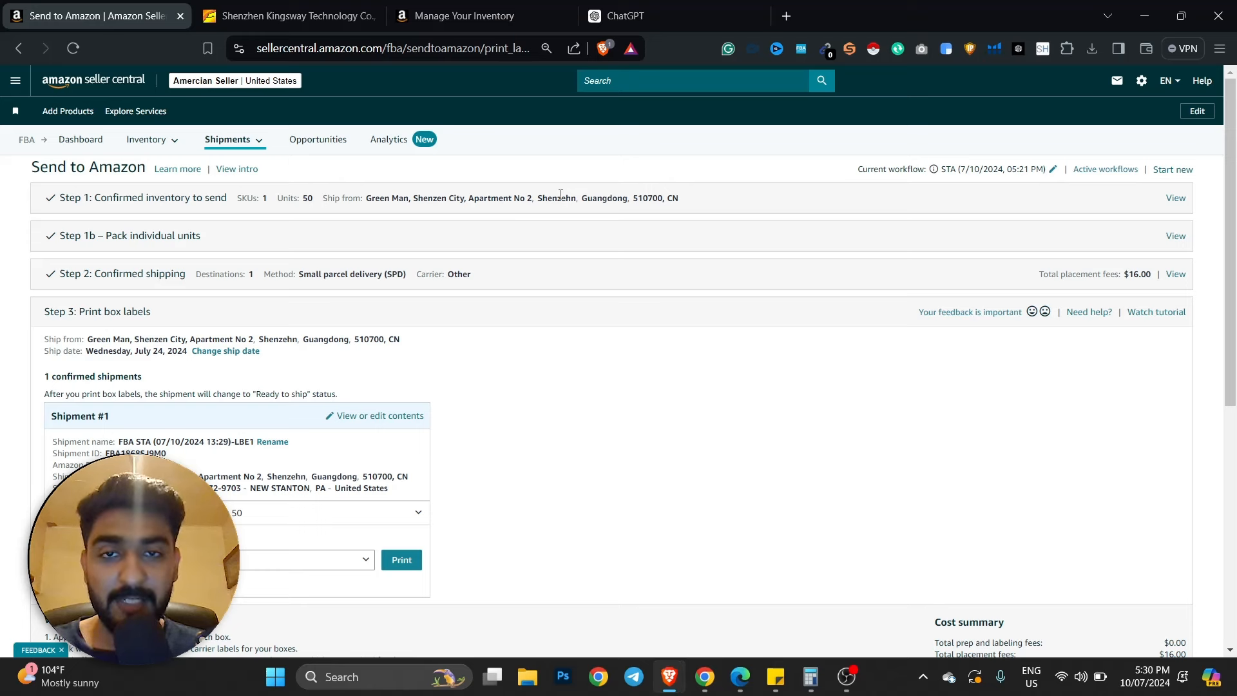
scroll(630, 298, down, 2)
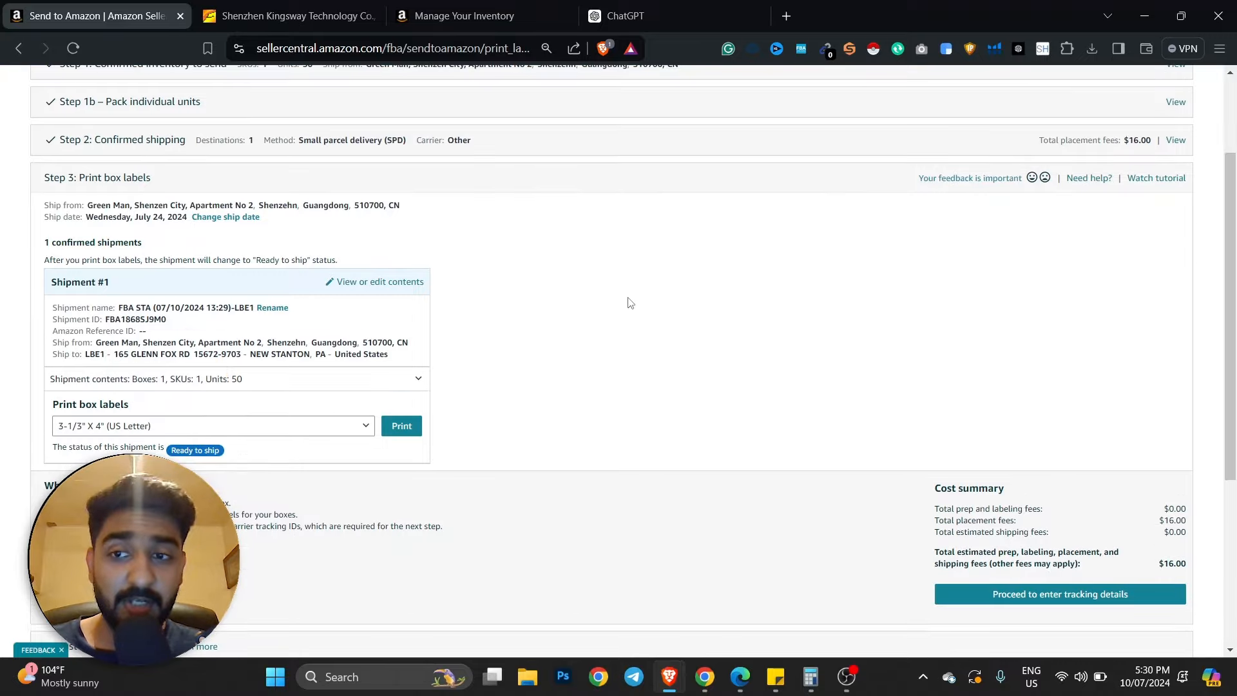
scroll(630, 302, up, 2)
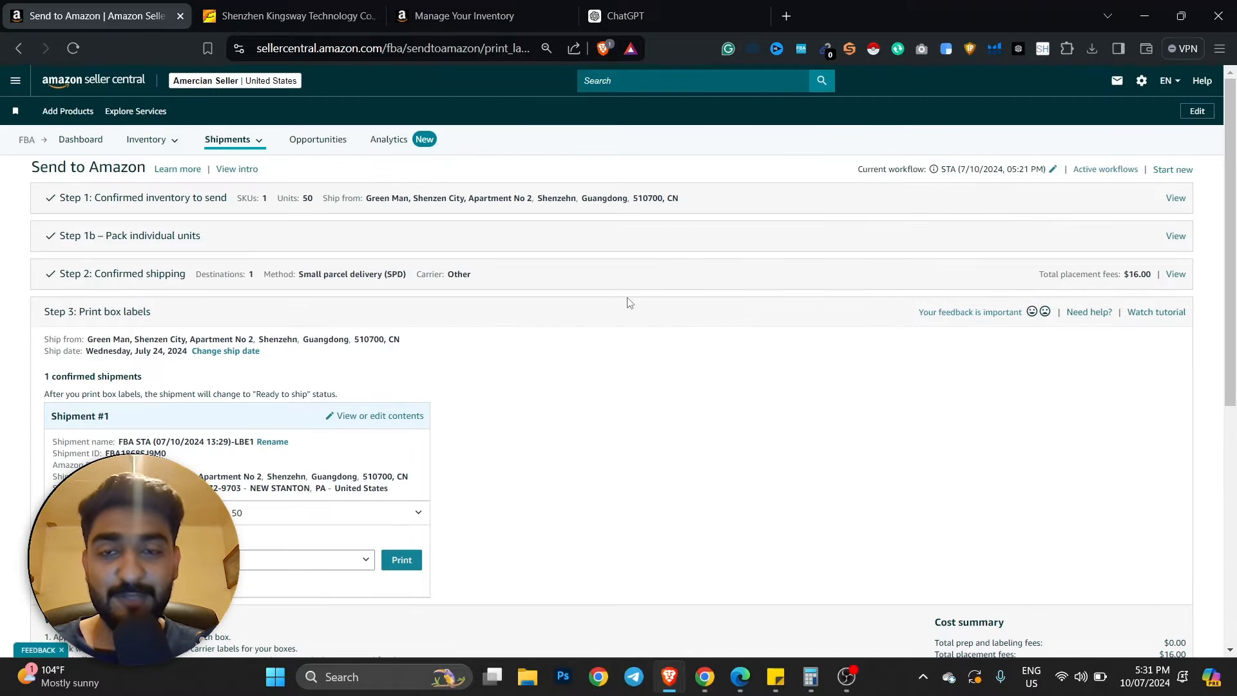